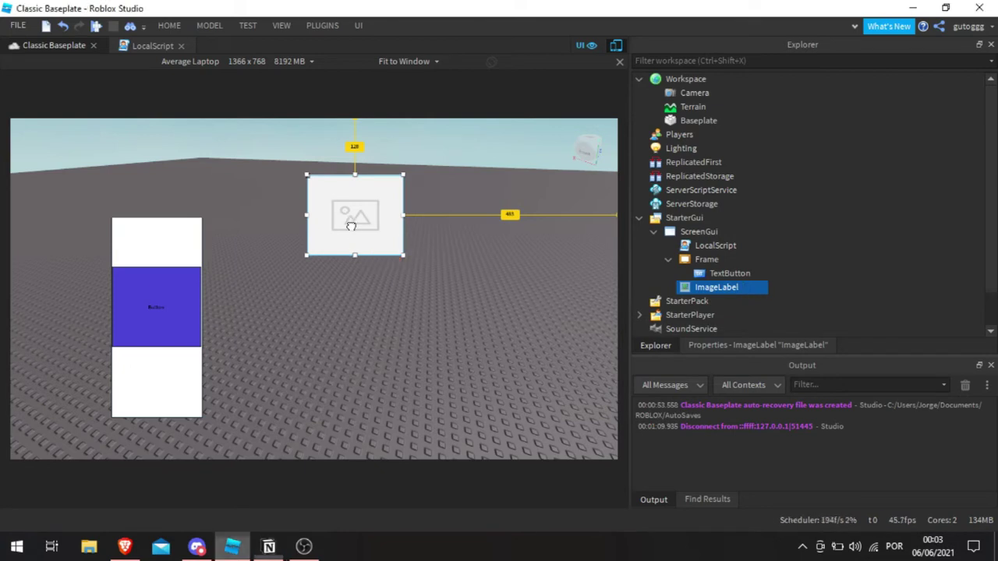
# Step: Move the image label down level with the purple text button and review the LocalScript's code
pyautogui.moveTo(340, 222); pyautogui.dragTo(326, 312)
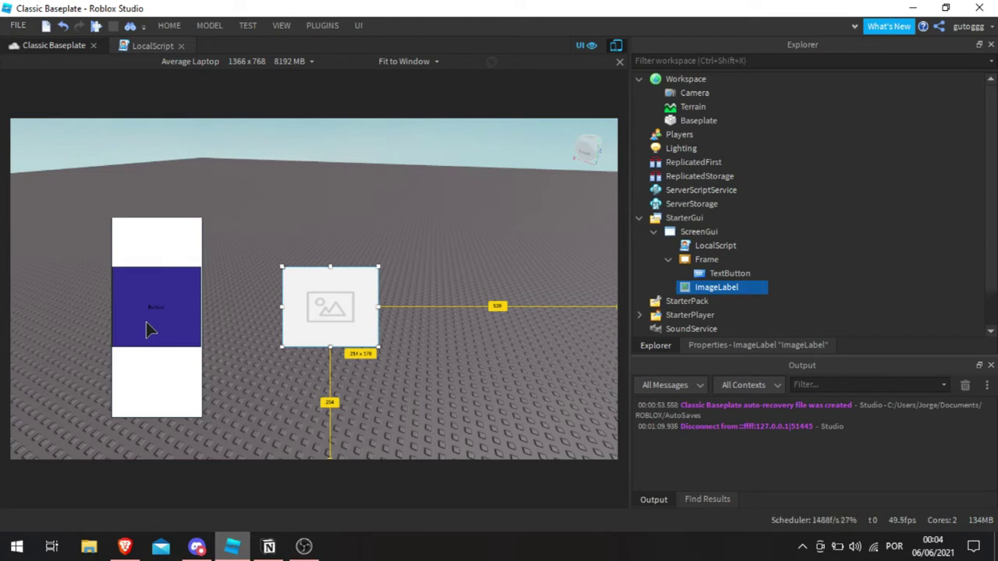
pyautogui.click(704, 259)
pyautogui.click(699, 245)
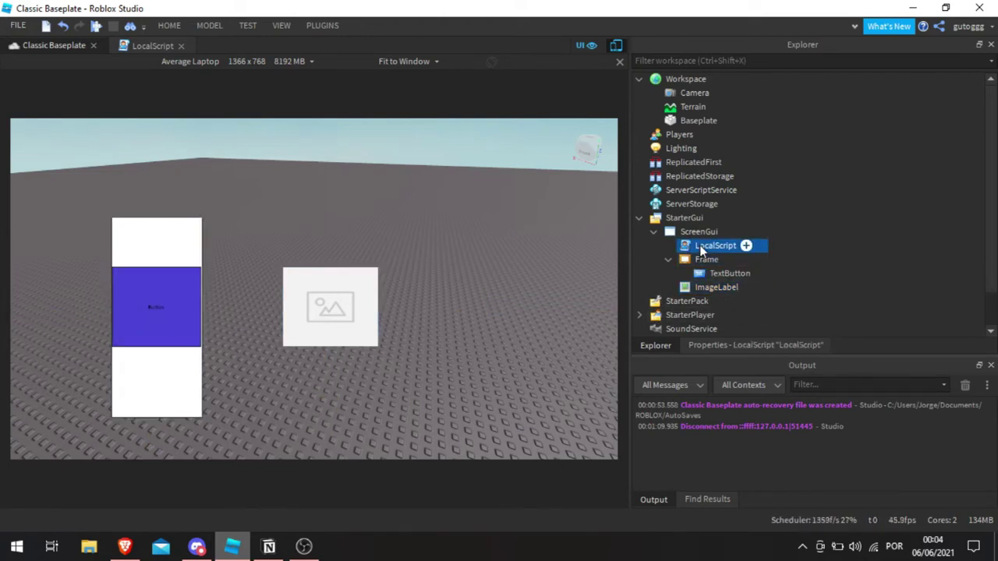
pyautogui.click(144, 44)
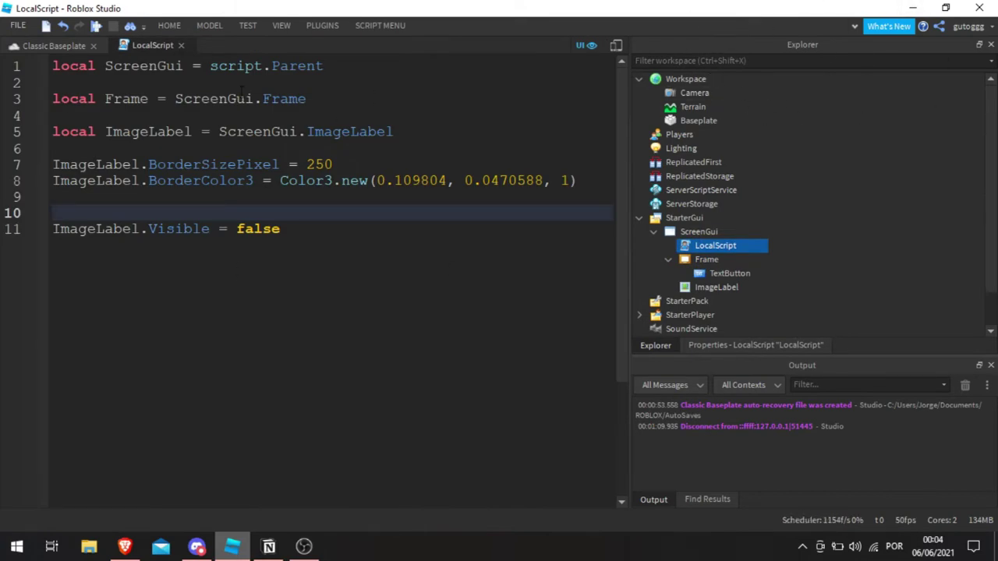
pyautogui.click(28, 43)
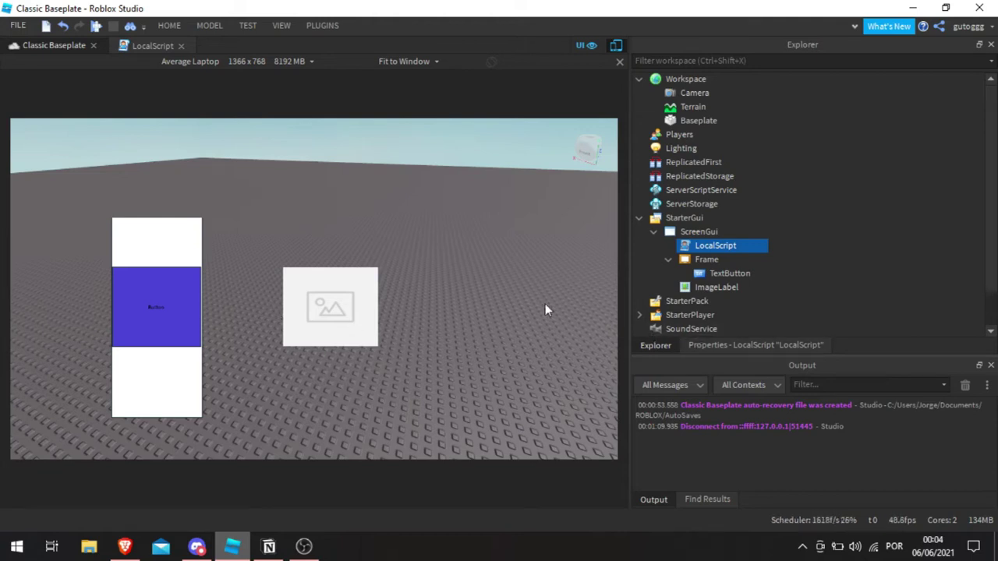
# Step: Move the TextButton out of the Frame and delete the LocalScript, Frame, TextButton and ImageLabel to empty the ScreenGui
pyautogui.click(709, 274)
pyautogui.click(693, 260)
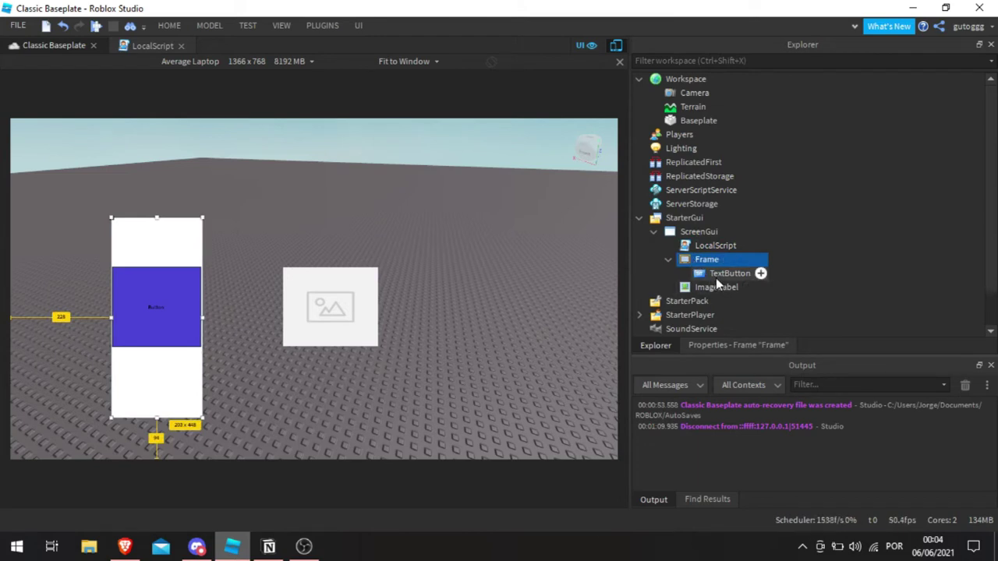
pyautogui.click(701, 246)
pyautogui.press('Delete')
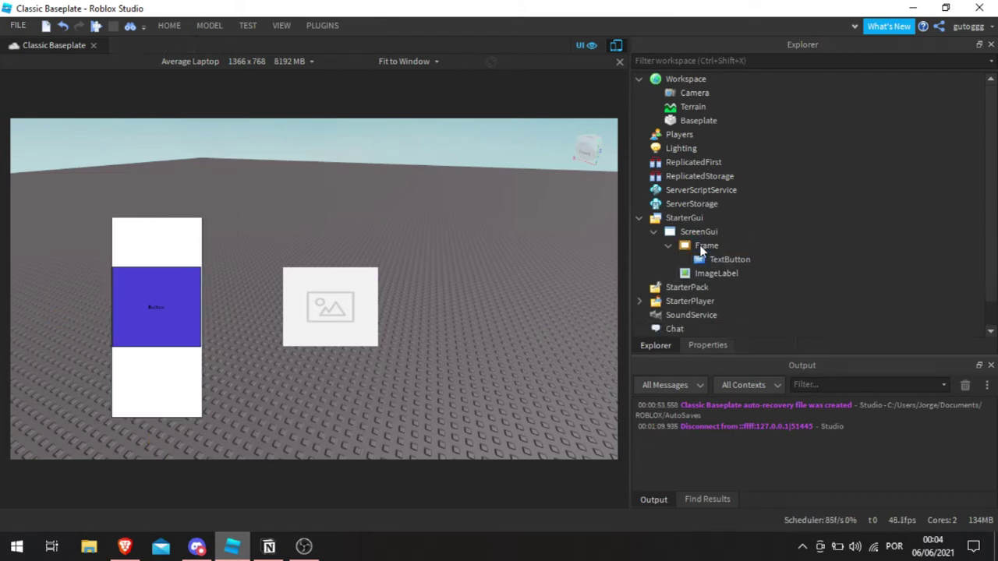
pyautogui.moveTo(723, 260); pyautogui.dragTo(692, 231)
pyautogui.click(700, 246)
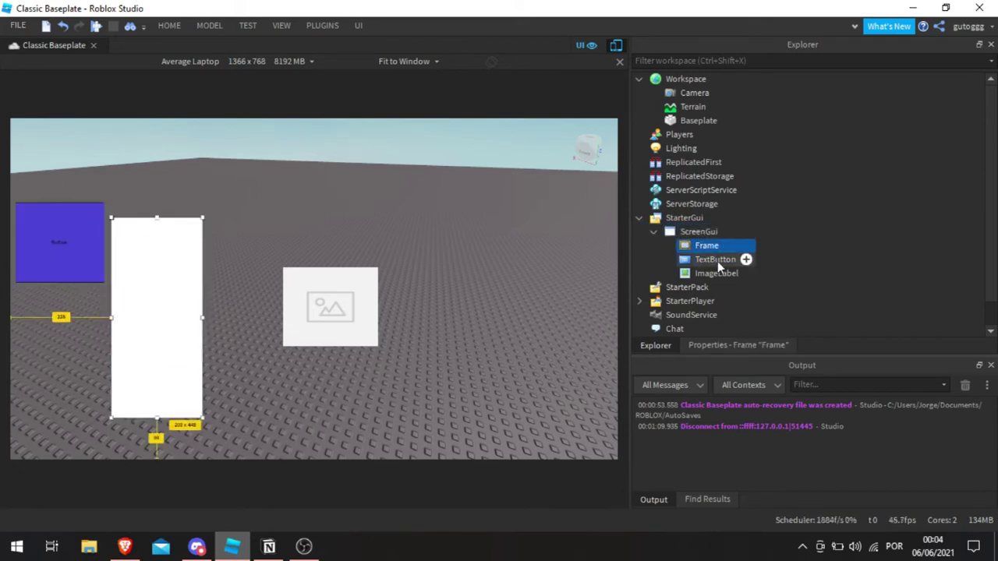
pyautogui.press('Delete')
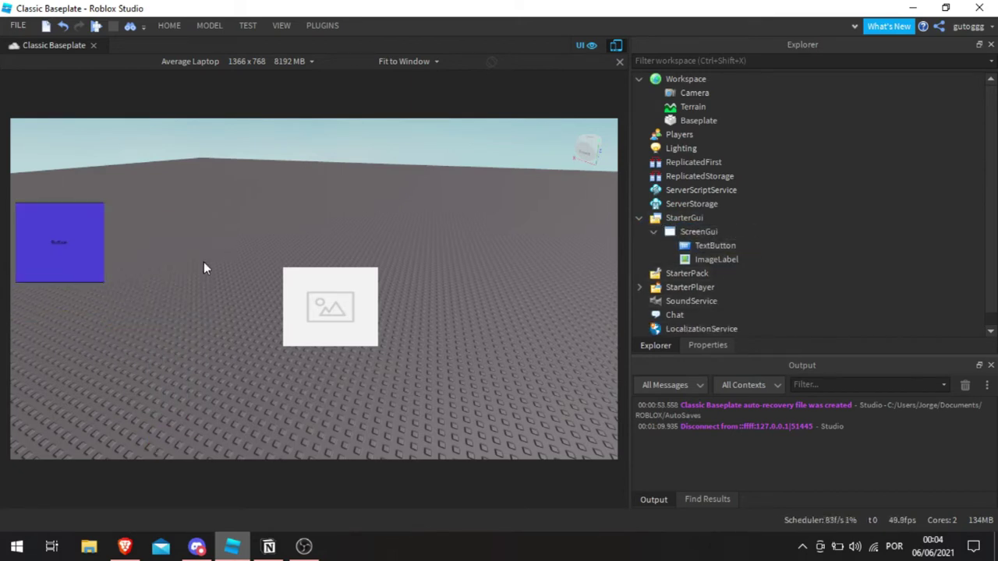
pyautogui.click(710, 245)
pyautogui.keyDown('ctrl'); pyautogui.click(706, 259); pyautogui.keyUp('ctrl')
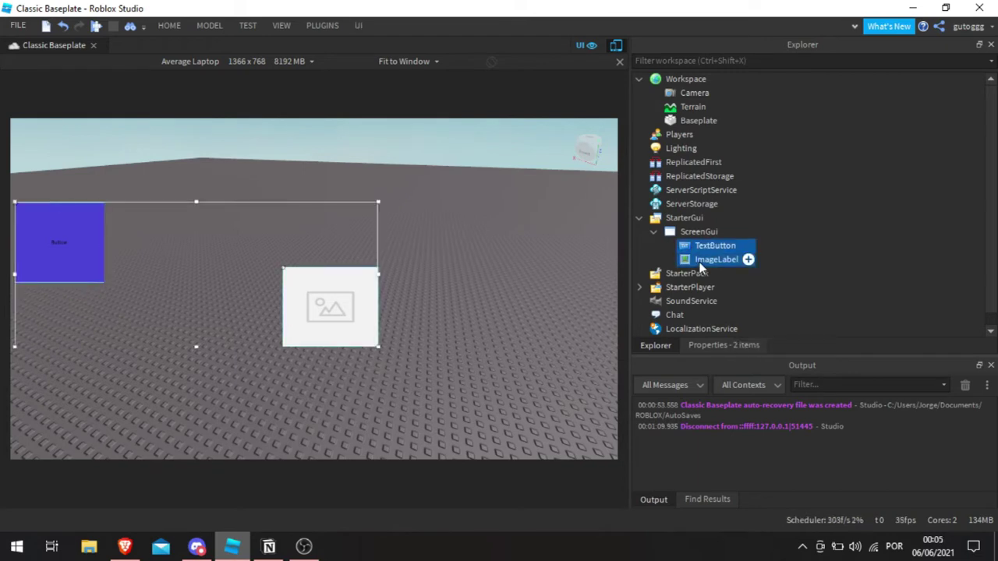
pyautogui.press('Delete')
# Step: Add a TextButton, a TextLabel, an ImageLabel and an ImageButton to the ScreenGui
pyautogui.click(727, 232)
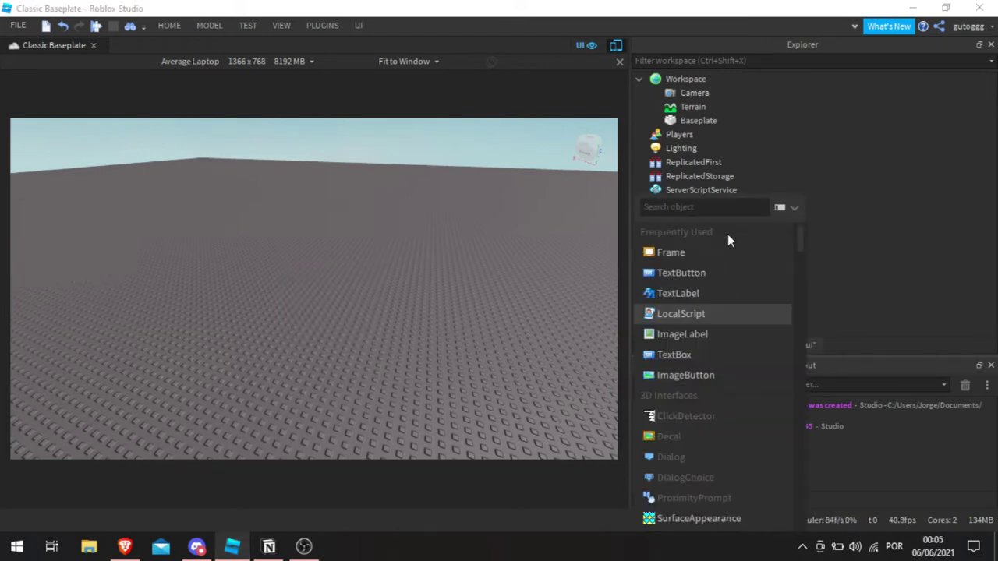
pyautogui.click(681, 272)
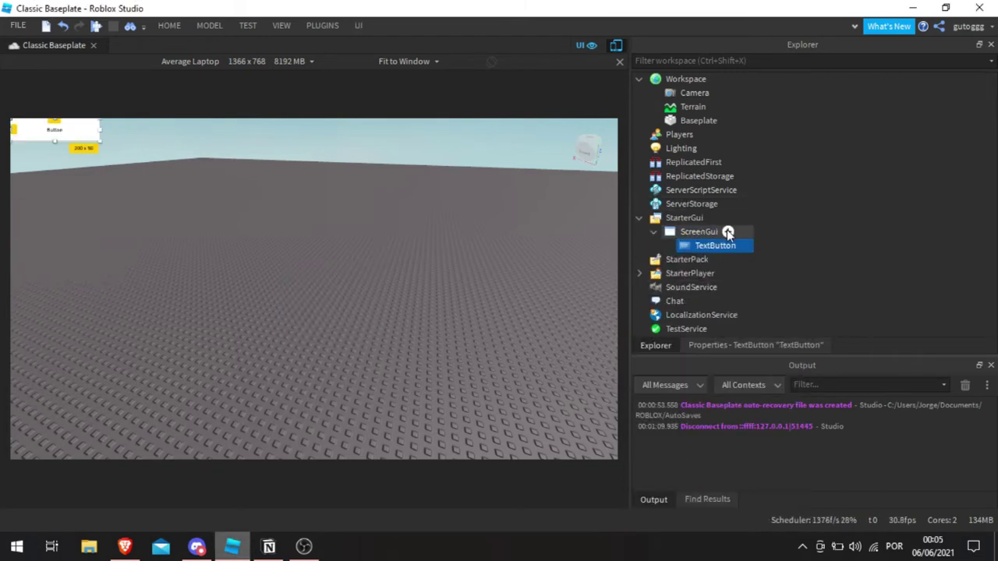
pyautogui.click(727, 232)
pyautogui.click(695, 292)
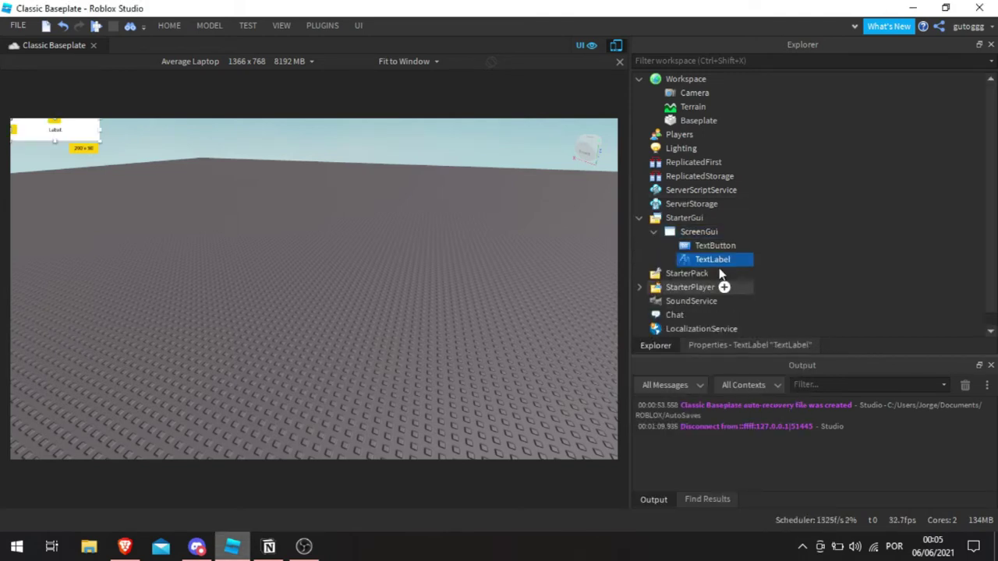
pyautogui.click(726, 231)
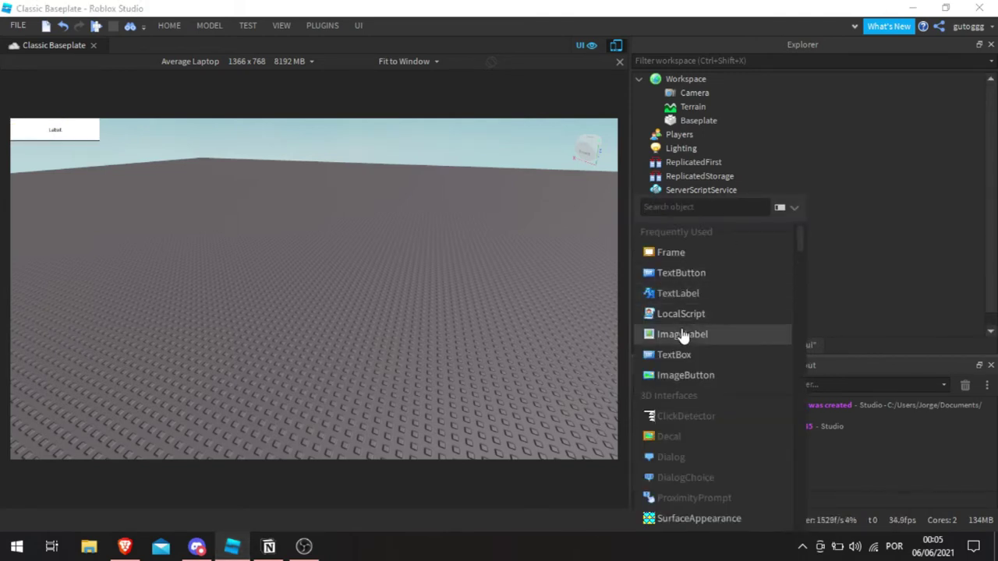
pyautogui.click(682, 334)
pyautogui.click(728, 232)
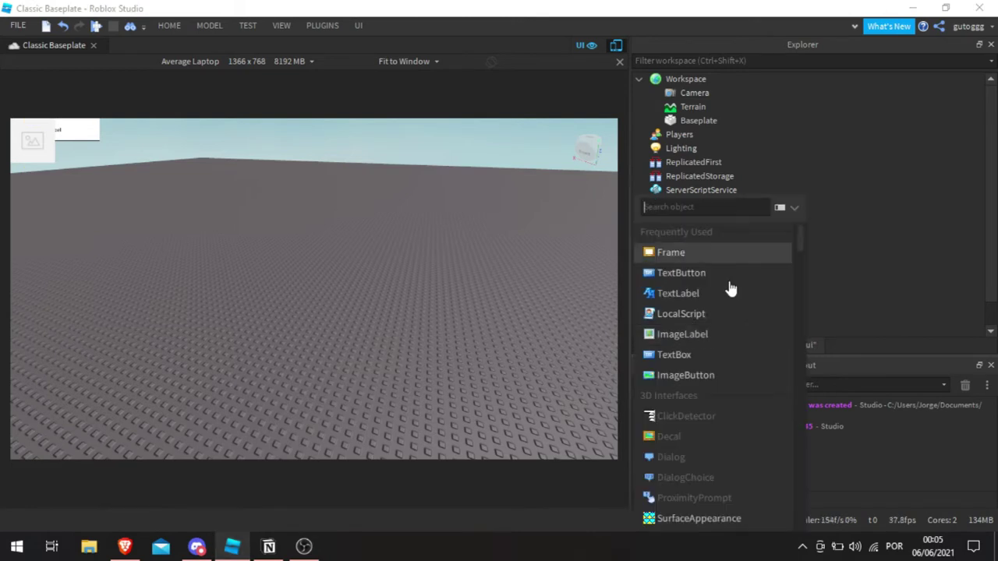
pyautogui.click(682, 374)
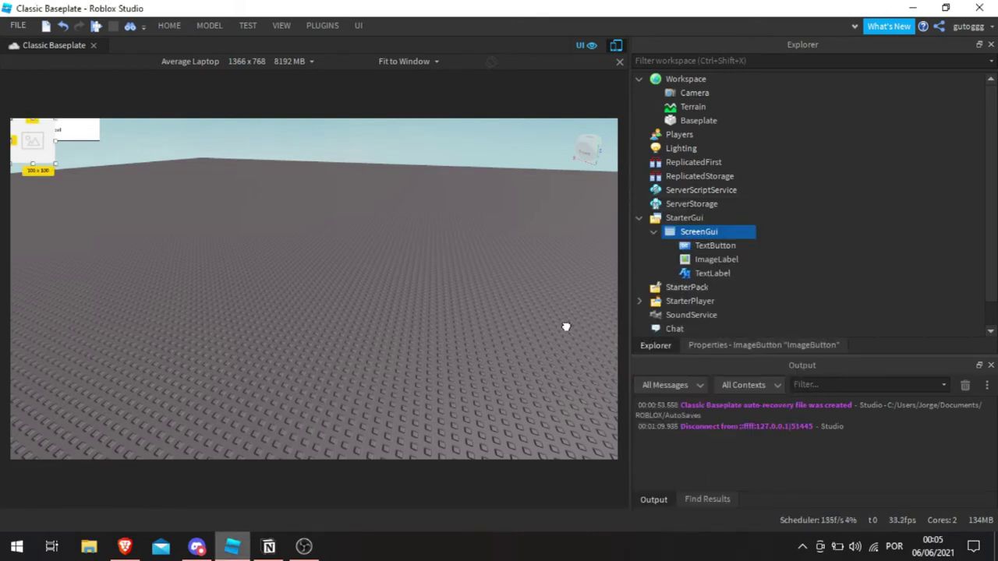
# Step: Place the ImageLabel and ImageButton side by side in the right half of the canvas, with a gap between them
pyautogui.keyDown('ctrl'); pyautogui.click(706, 273); pyautogui.keyUp('ctrl')
pyautogui.moveTo(32, 141); pyautogui.dragTo(409, 242)
pyautogui.click(434, 299)
pyautogui.click(706, 273)
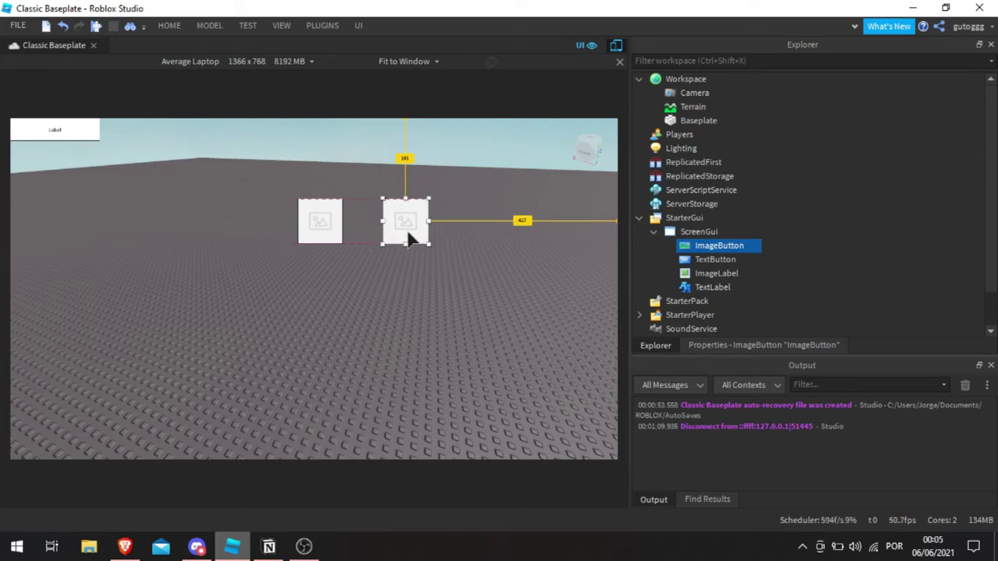
pyautogui.keyDown('ctrl'); pyautogui.click(319, 230); pyautogui.keyUp('ctrl')
pyautogui.moveTo(319, 228); pyautogui.dragTo(388, 236)
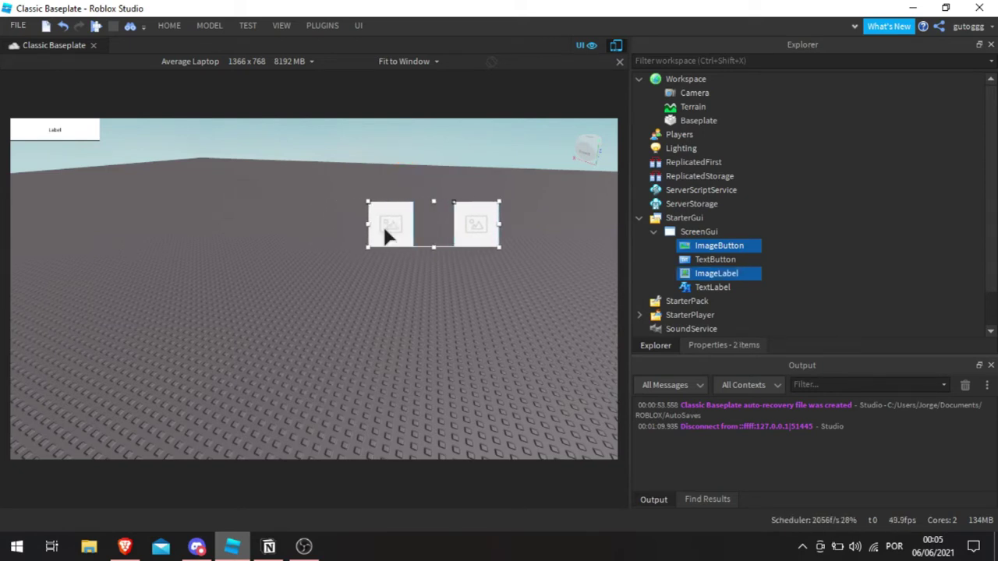
# Step: Place the TextLabel and TextButton side by side in the left half of the canvas, level with the image elements
pyautogui.moveTo(62, 132); pyautogui.dragTo(78, 222)
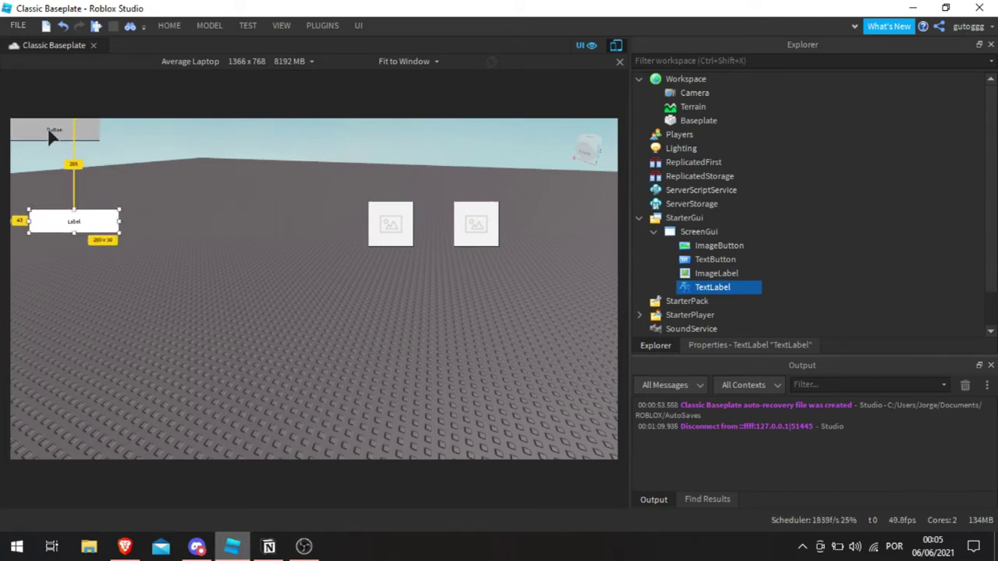
pyautogui.moveTo(50, 137); pyautogui.dragTo(194, 223)
pyautogui.click(411, 282)
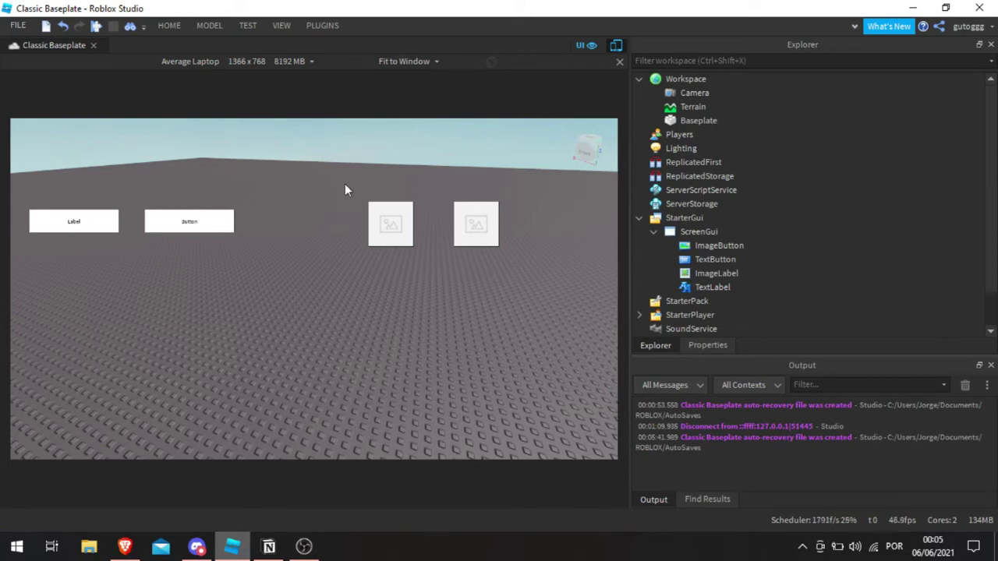
# Step: Select all four interface elements in the ScreenGui and shift them together down and slightly to the right
pyautogui.click(715, 245)
pyautogui.keyDown('ctrl'); pyautogui.click(715, 259); pyautogui.keyUp('ctrl')
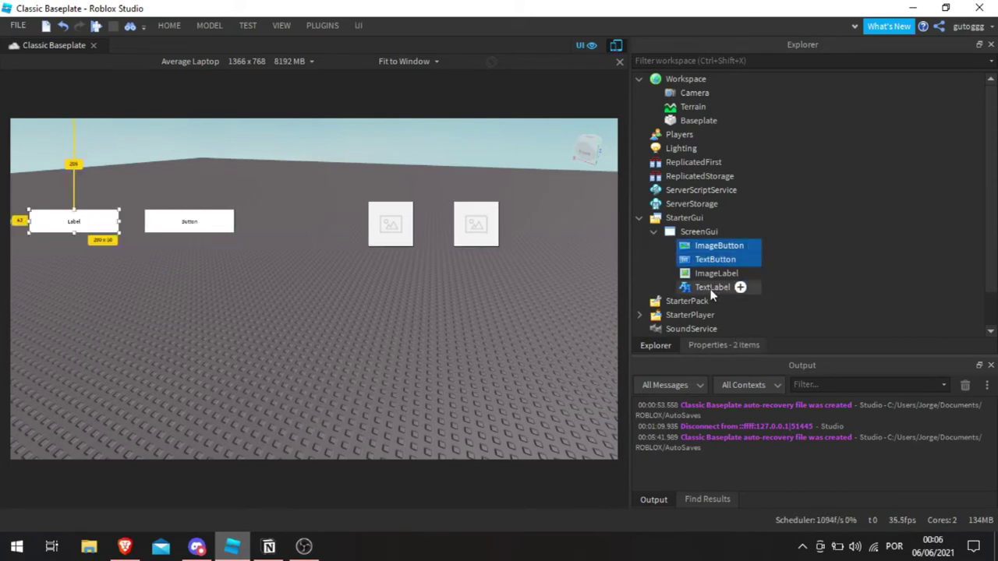
pyautogui.click(711, 293)
pyautogui.keyDown('shift'); pyautogui.click(699, 245); pyautogui.keyUp('shift')
pyautogui.moveTo(391, 231); pyautogui.dragTo(419, 281)
pyautogui.click(369, 346)
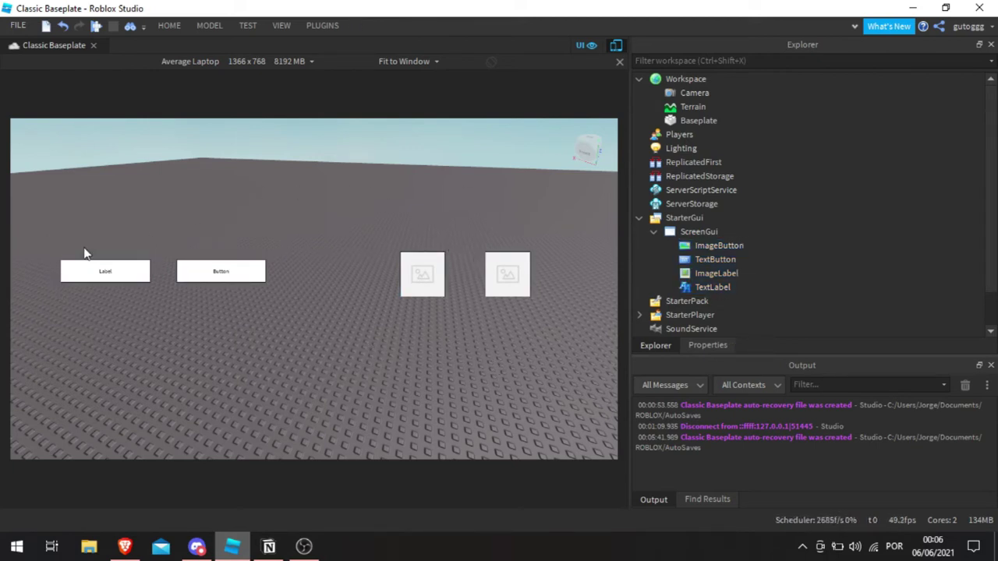
# Step: Examine the shared image properties of the ImageButton and ImageLabel together
pyautogui.click(711, 273)
pyautogui.keyDown('ctrl'); pyautogui.click(708, 245); pyautogui.keyUp('ctrl')
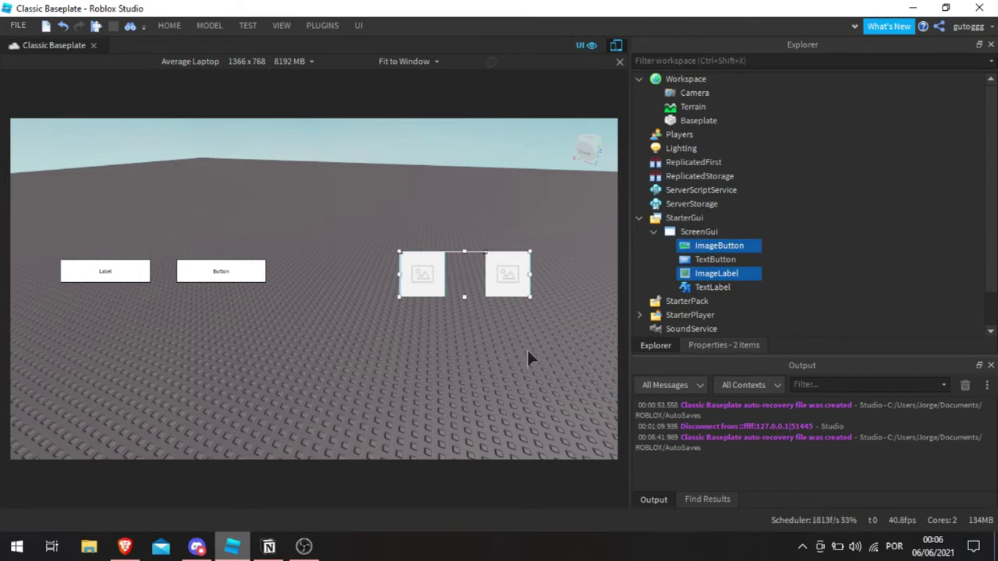
pyautogui.click(718, 345)
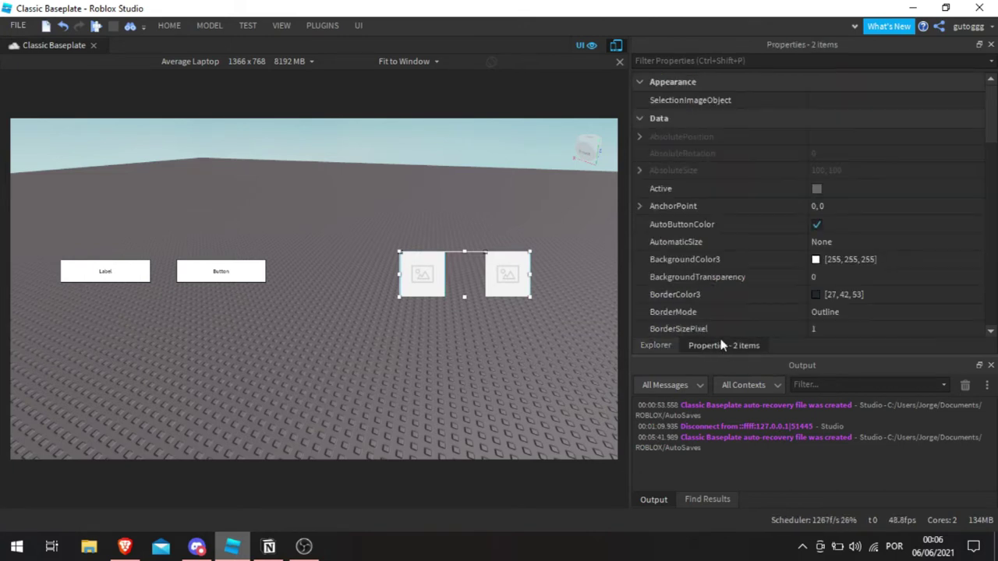
pyautogui.scroll(-10, 800, 255)
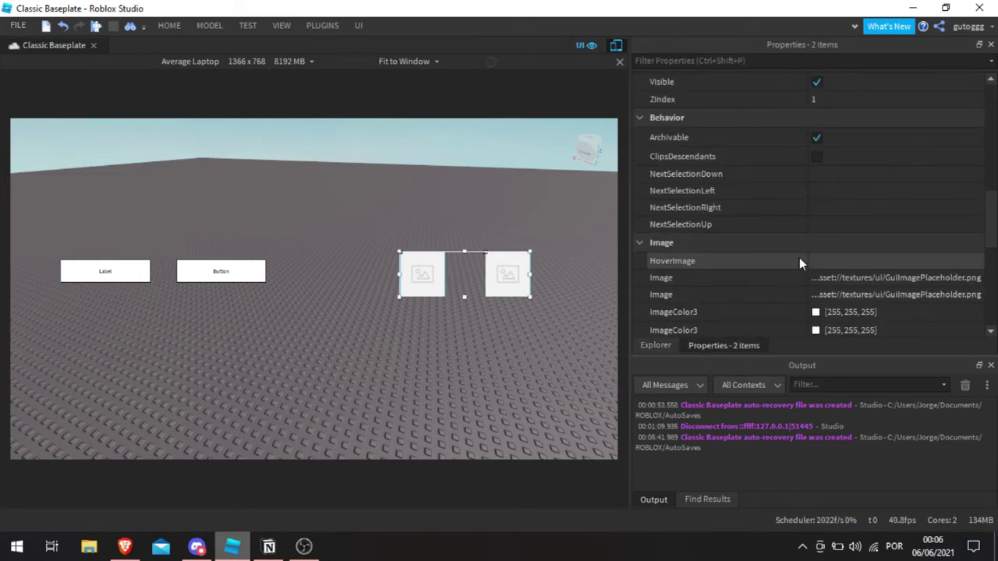
pyautogui.scroll(-3, 799, 259)
pyautogui.scroll(1, 798, 261)
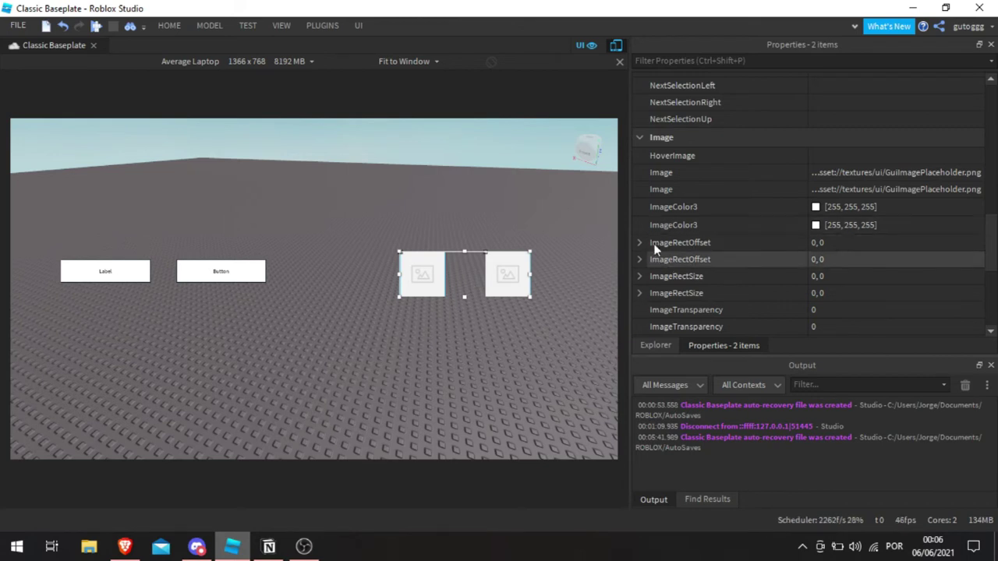
pyautogui.click(658, 346)
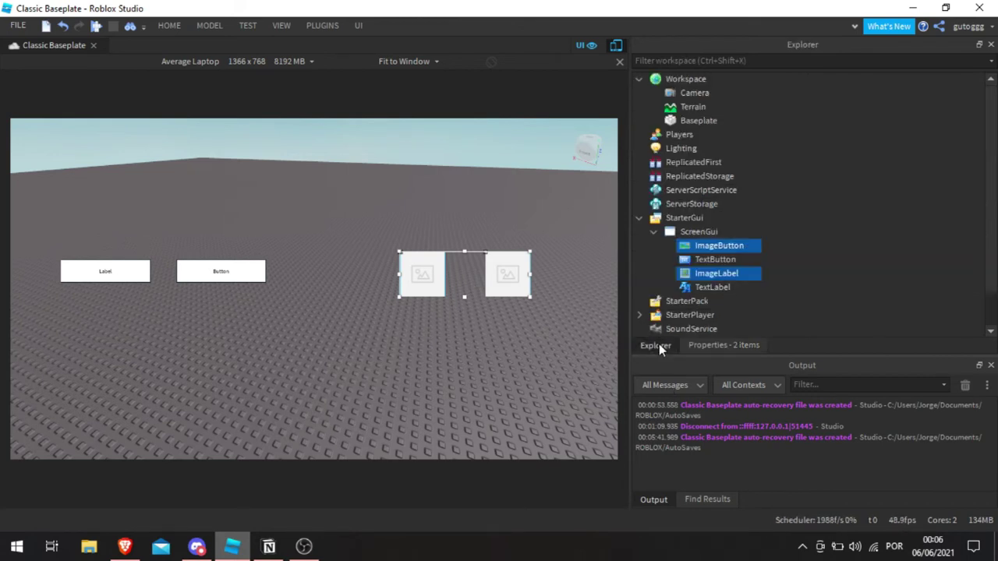
# Step: Examine the Image section of the ImageButton's properties, including its Image source
pyautogui.click(515, 361)
pyautogui.click(716, 246)
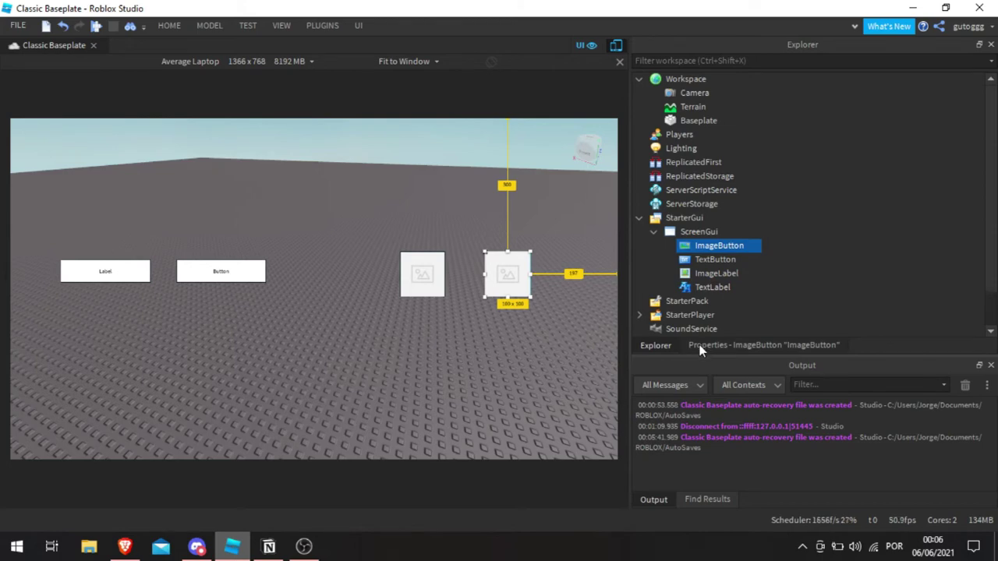
pyautogui.click(701, 345)
pyautogui.scroll(-8, 785, 287)
pyautogui.scroll(4, 785, 288)
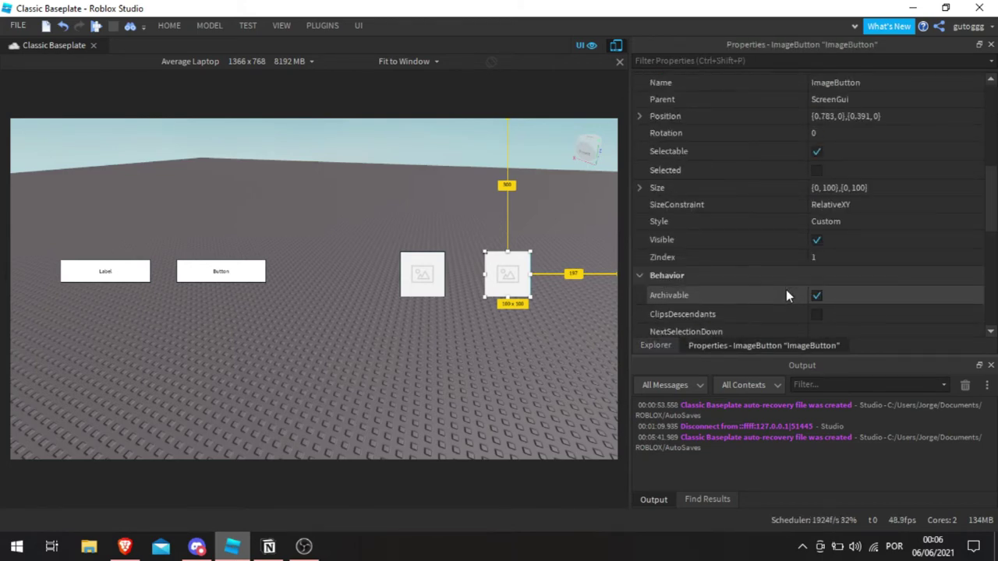
pyautogui.scroll(-4, 785, 289)
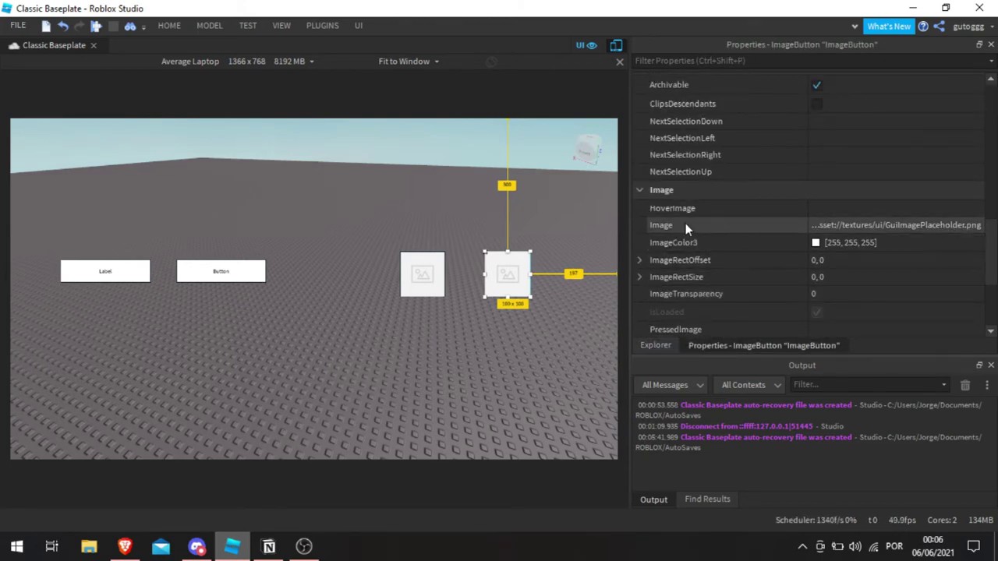
pyautogui.click(653, 345)
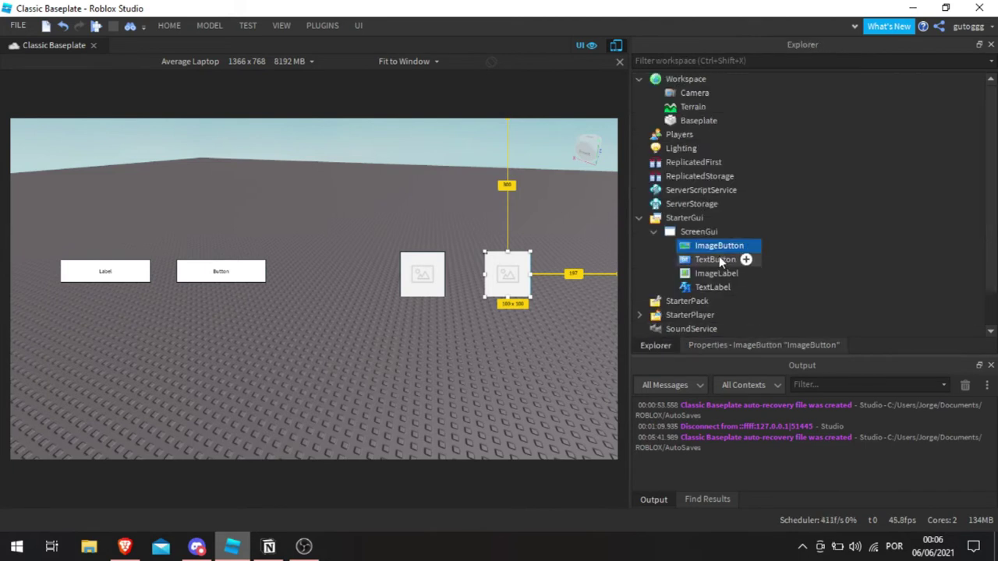
# Step: Examine the Image section of the ImageLabel's properties, including its Image source, and clear the selection
pyautogui.click(706, 285)
pyautogui.click(709, 274)
pyautogui.click(744, 345)
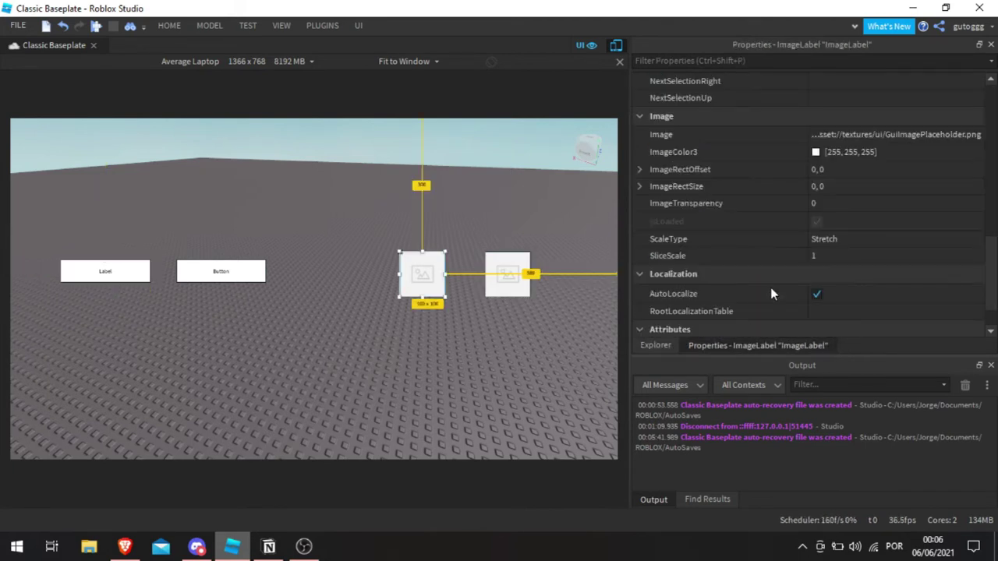
pyautogui.scroll(-2, 780, 265)
pyautogui.scroll(4, 780, 281)
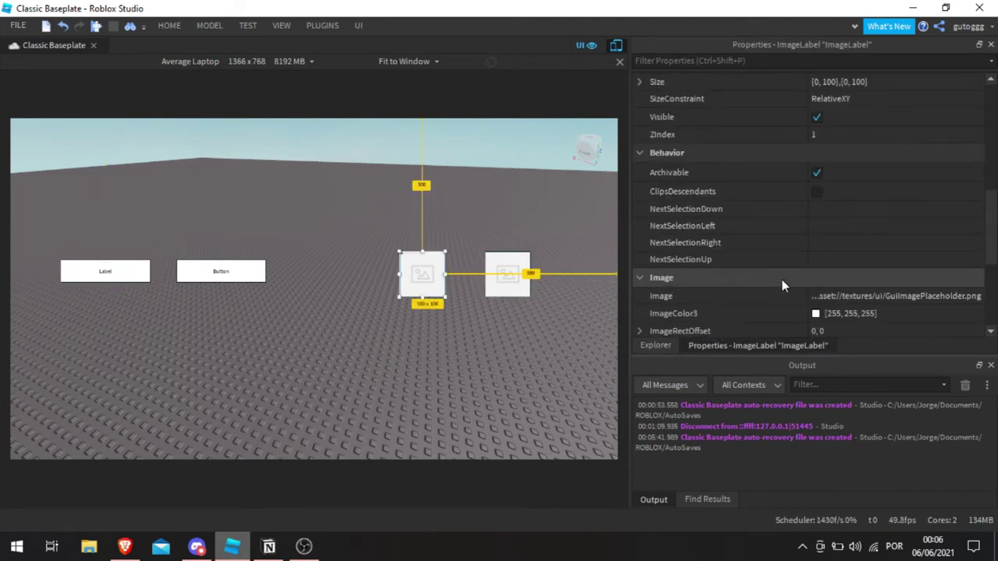
pyautogui.scroll(-1, 781, 280)
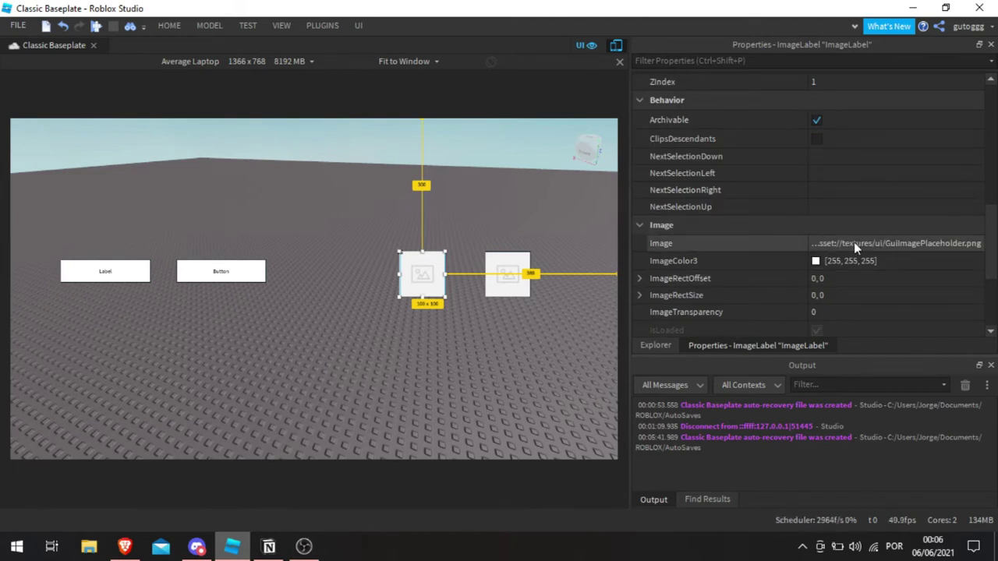
pyautogui.click(648, 346)
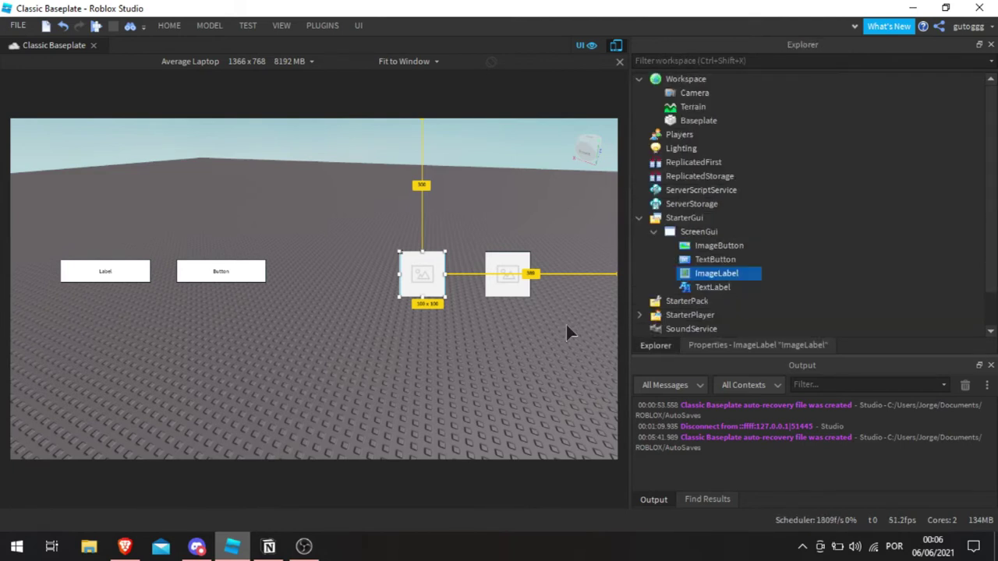
pyautogui.click(369, 353)
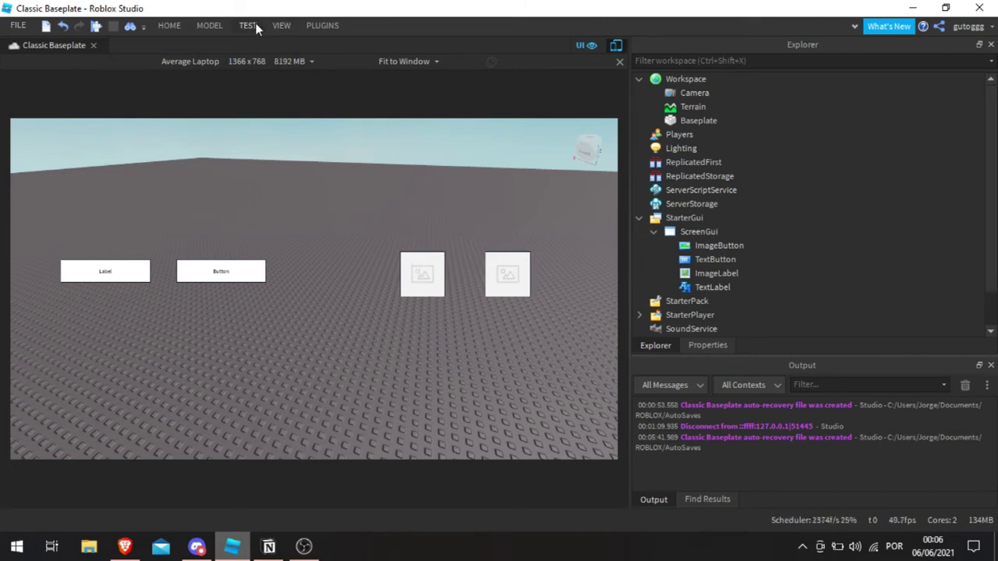
# Step: Open the Toolbox and show the Images category of its marketplace
pyautogui.click(280, 26)
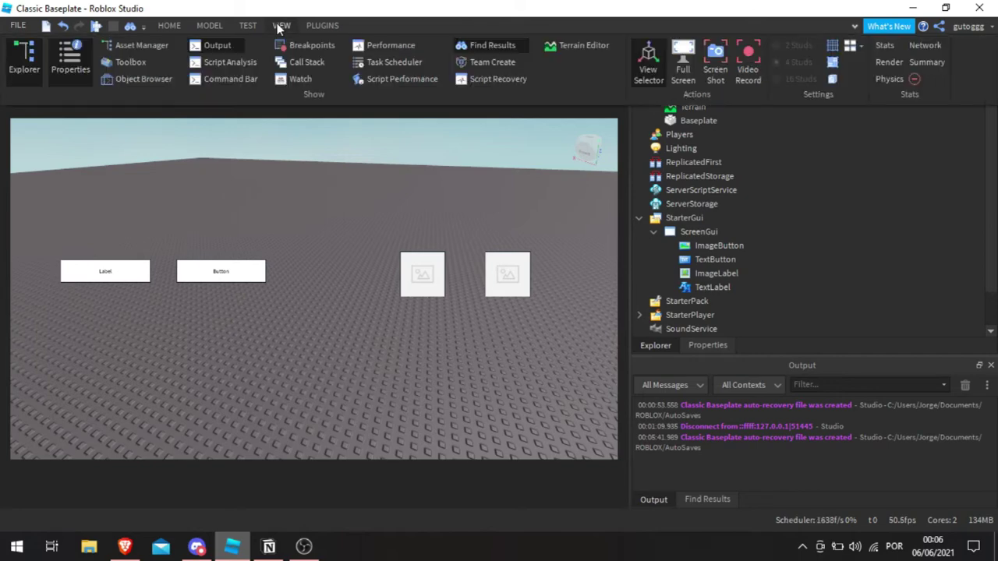
pyautogui.click(116, 63)
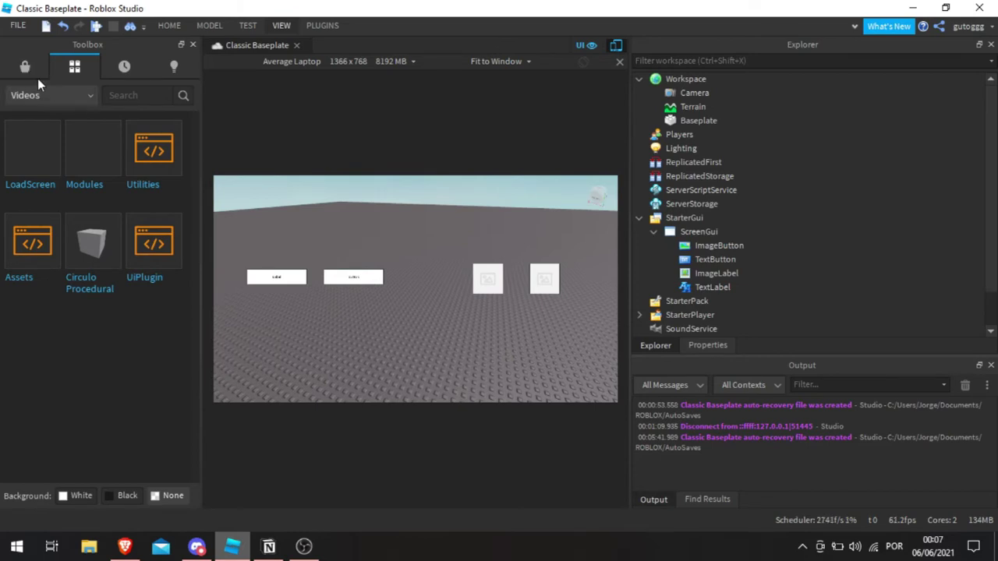
pyautogui.click(25, 68)
pyautogui.click(47, 96)
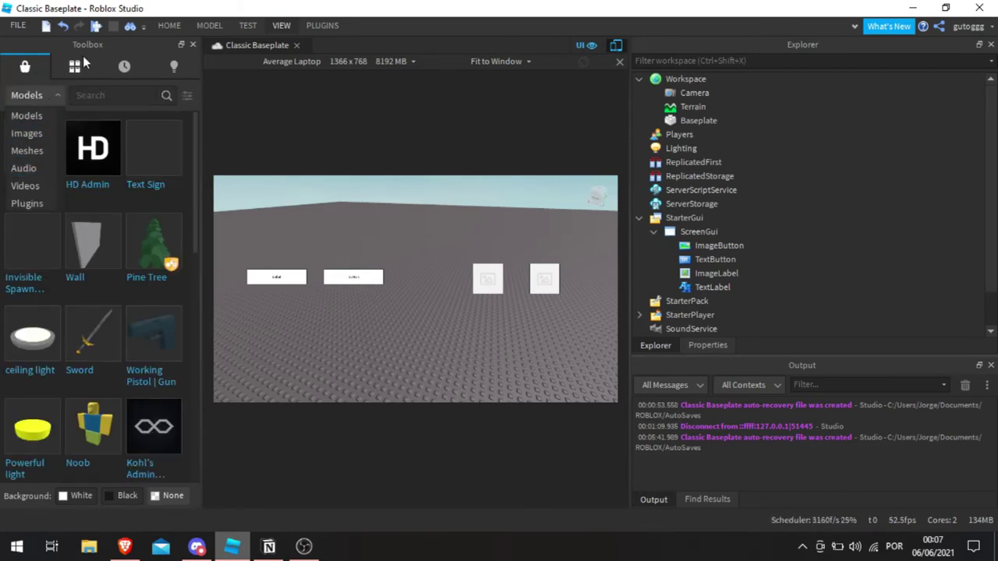
pyautogui.click(26, 133)
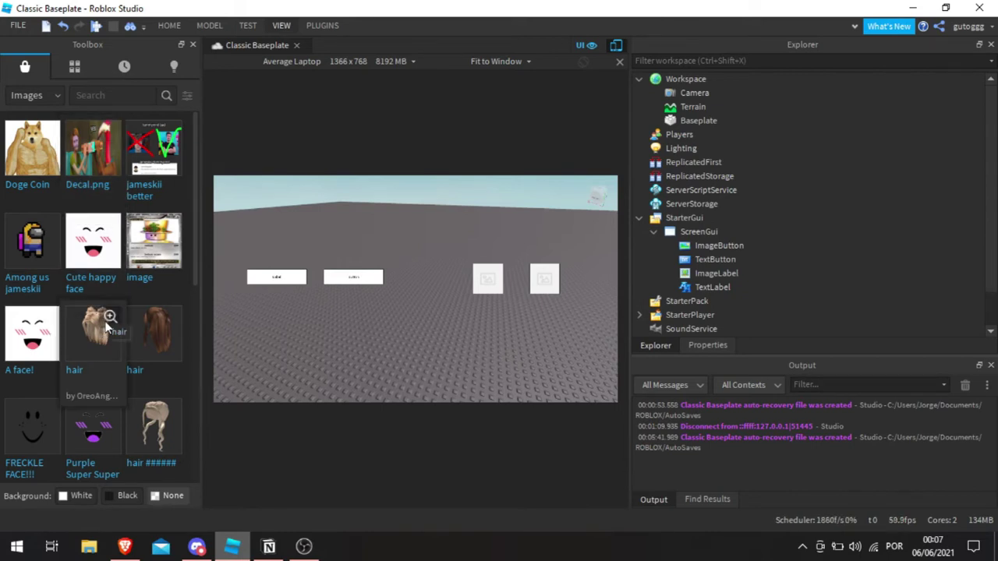
# Step: Browse the marketplace images, copy the asset ID of the Adidas image, and close the Toolbox
pyautogui.scroll(-2, 129, 246)
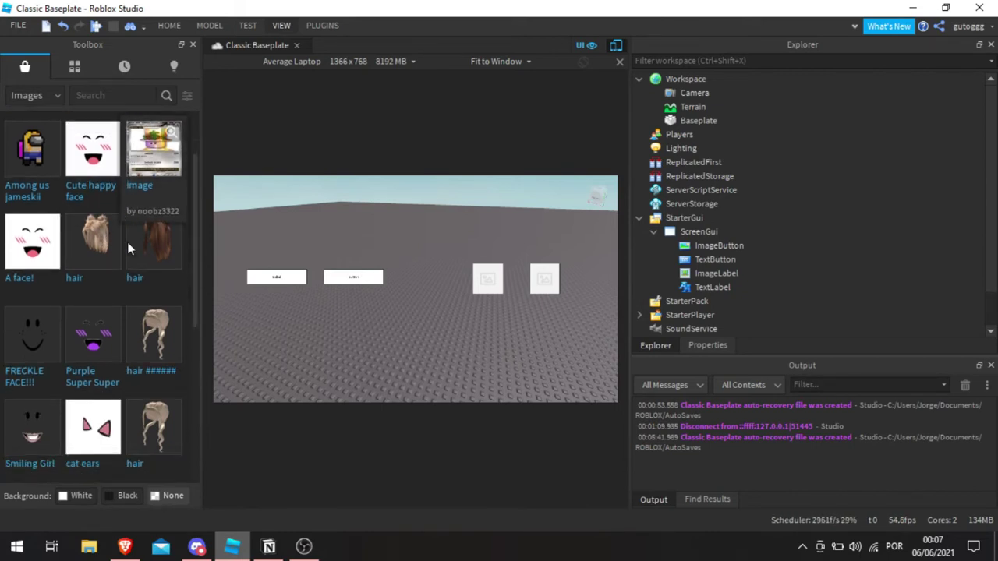
pyautogui.scroll(-6, 127, 244)
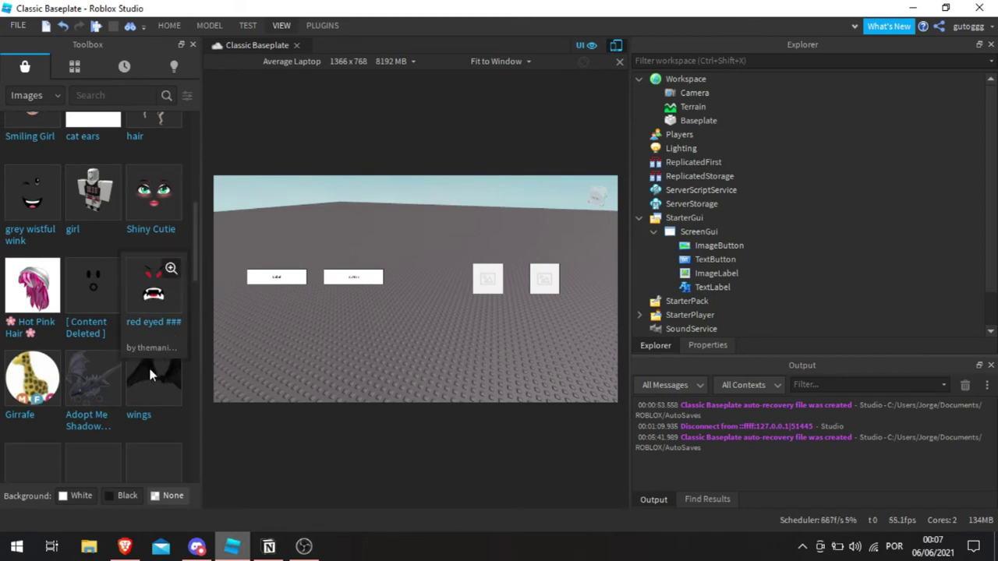
pyautogui.scroll(-10, 110, 351)
pyautogui.scroll(2, 110, 352)
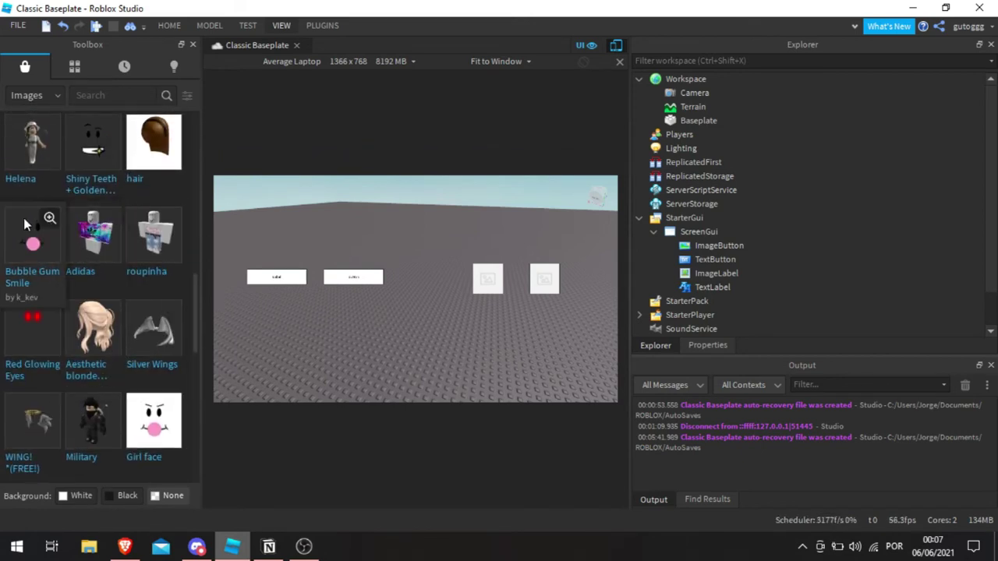
pyautogui.rightClick(82, 240)
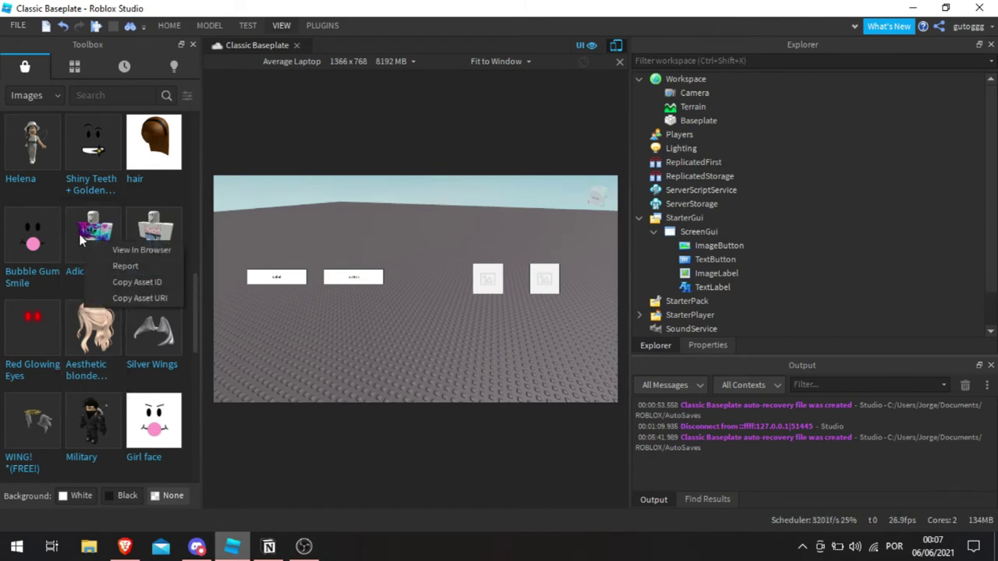
pyautogui.click(152, 284)
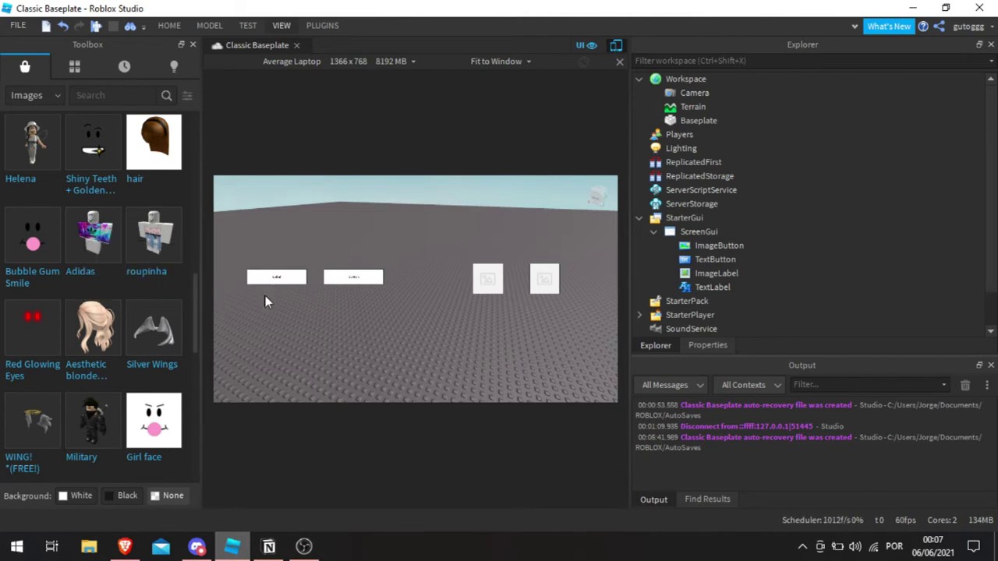
pyautogui.click(751, 245)
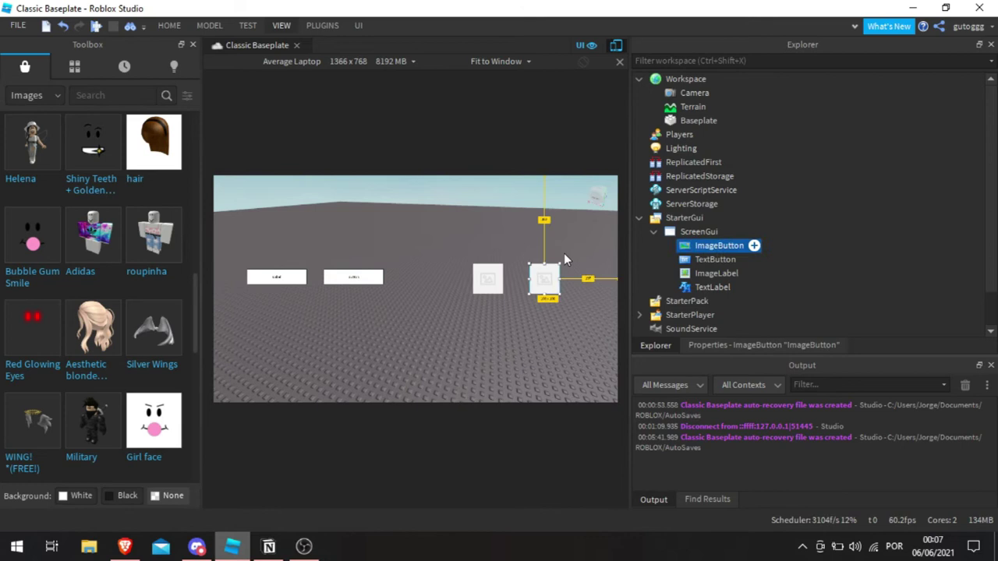
pyautogui.click(192, 44)
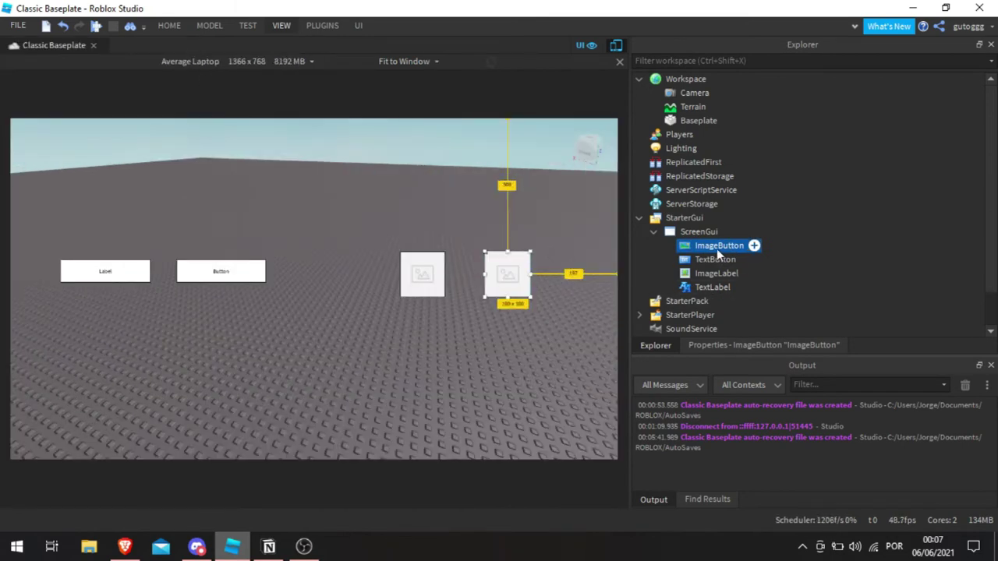
pyautogui.click(709, 274)
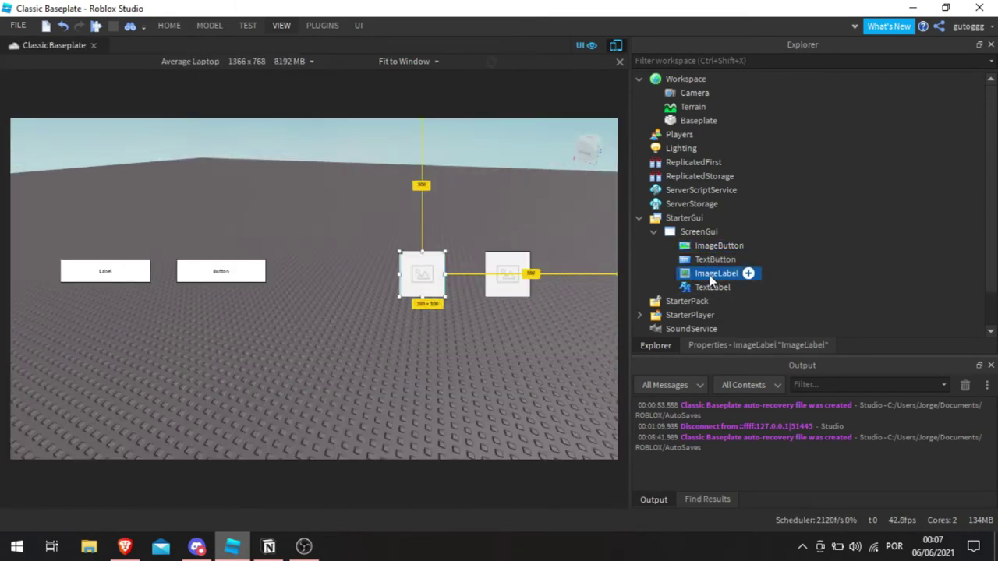
pyautogui.click(717, 345)
pyautogui.scroll(-4, 839, 243)
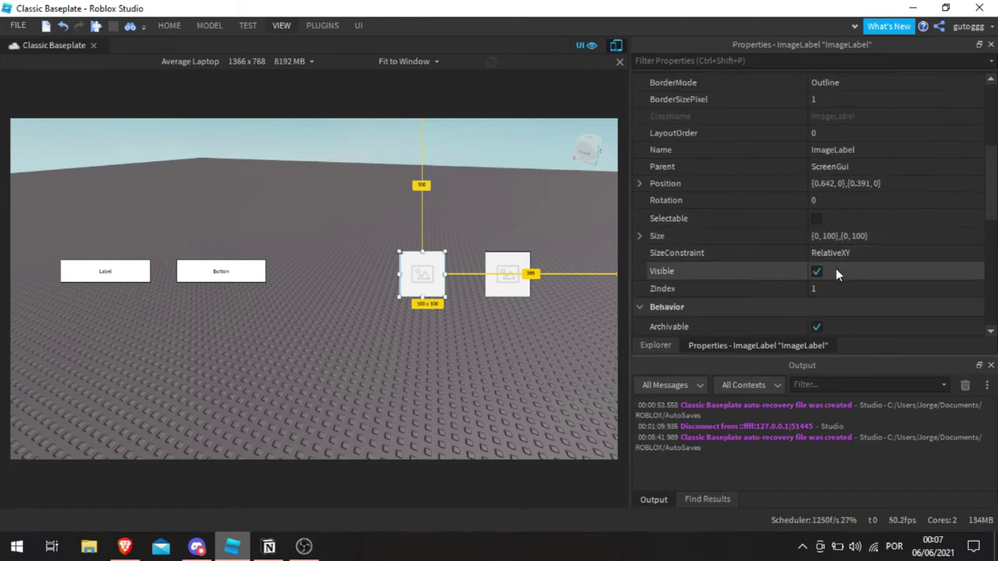
pyautogui.scroll(-6, 836, 268)
pyautogui.click(841, 187)
pyautogui.hotkey('ctrl', 'v')
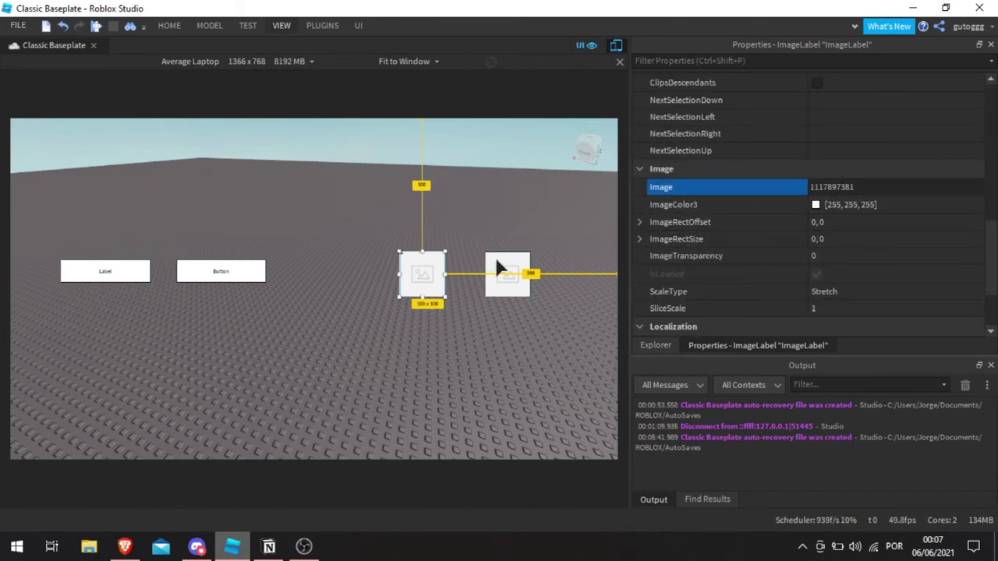
pyautogui.press('Return')
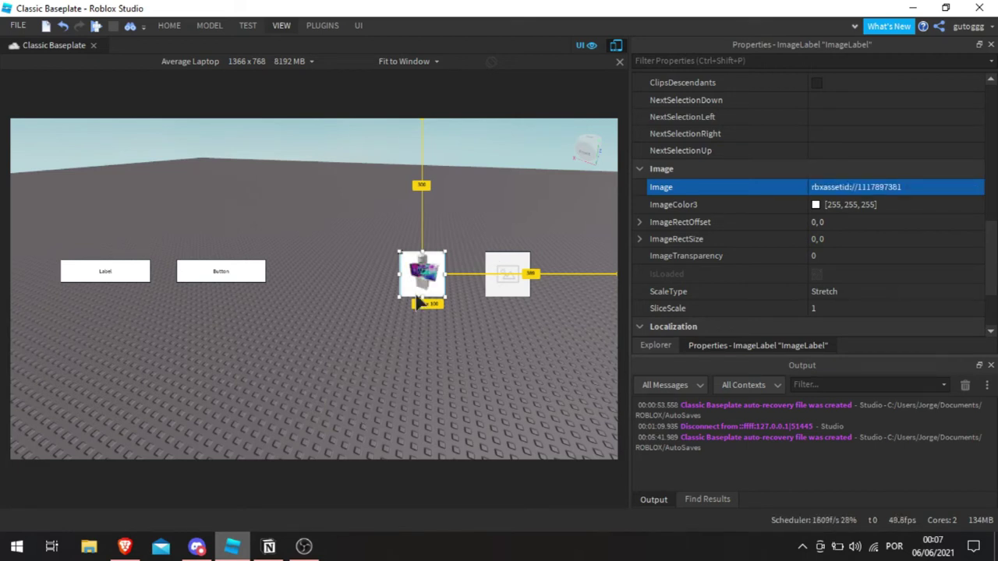
# Step: Enlarge the ImageLabel to about 344 x 353 and the ImageButton to about 331 x 353, placed side by side
pyautogui.moveTo(399, 297); pyautogui.dragTo(288, 411)
pyautogui.moveTo(382, 351); pyautogui.dragTo(372, 290)
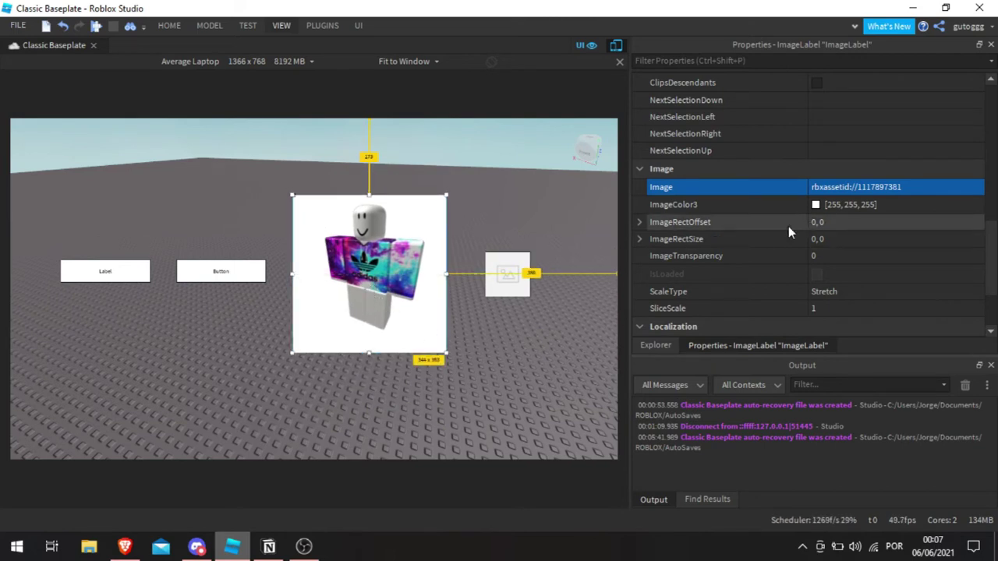
pyautogui.moveTo(523, 279); pyautogui.dragTo(600, 355)
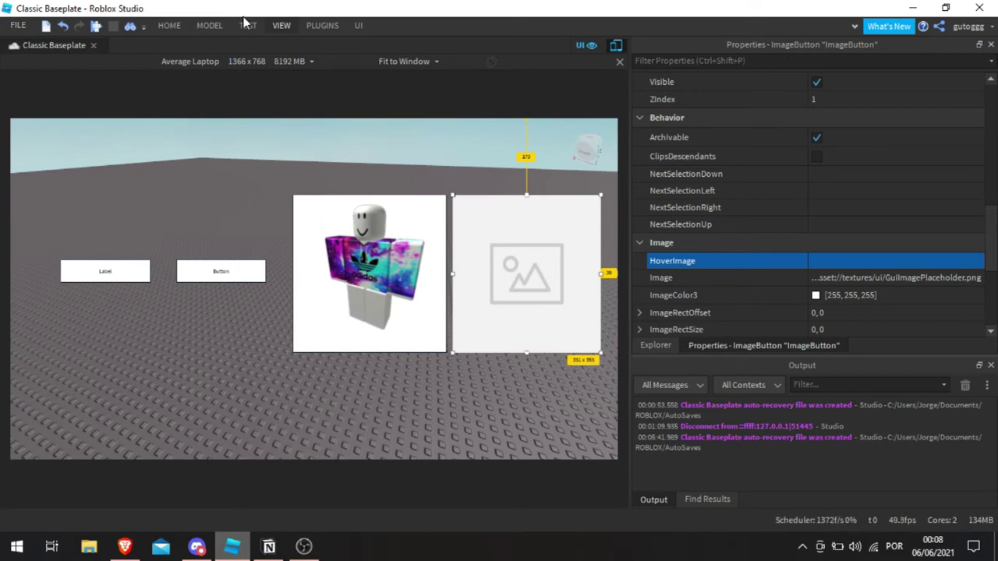
# Step: Copy the asset ID of the "roupinha" image from the Toolbox and close the Toolbox
pyautogui.click(280, 26)
pyautogui.click(132, 62)
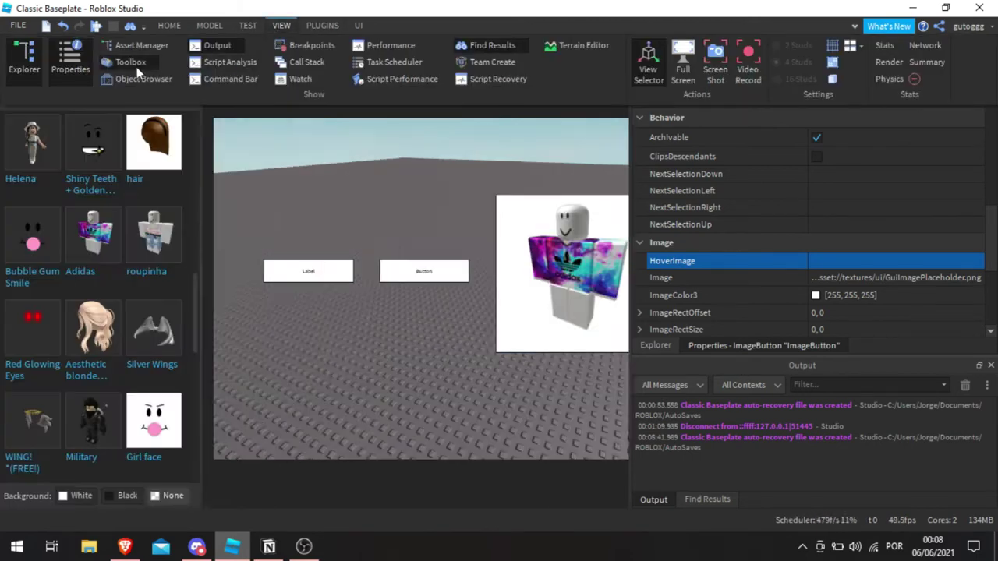
pyautogui.rightClick(148, 239)
pyautogui.click(192, 272)
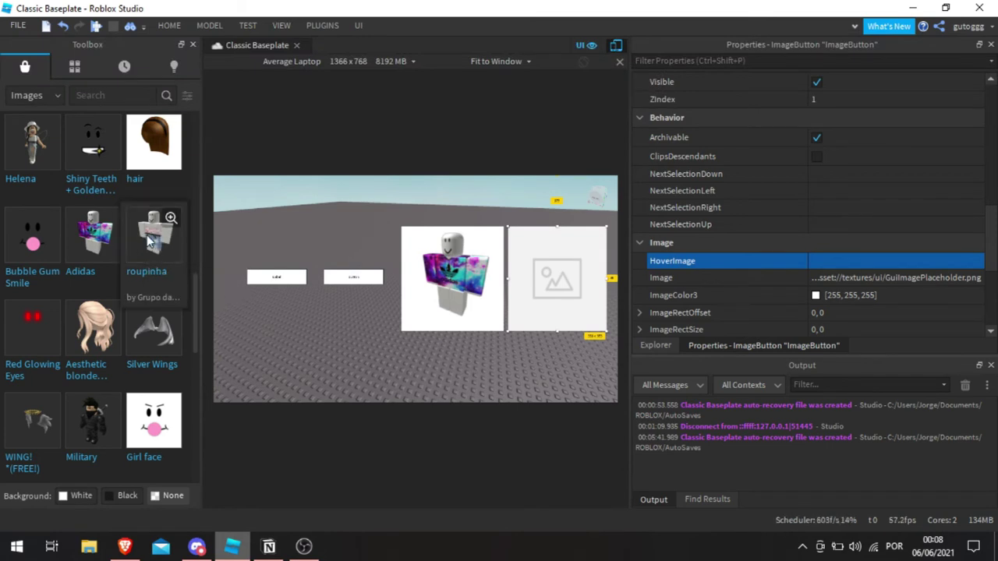
pyautogui.click(192, 45)
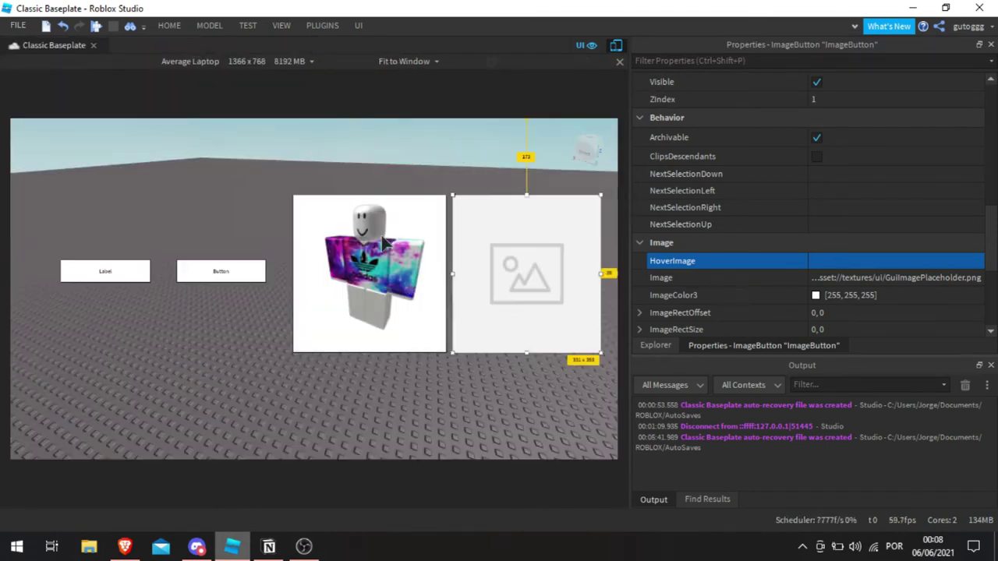
pyautogui.click(858, 280)
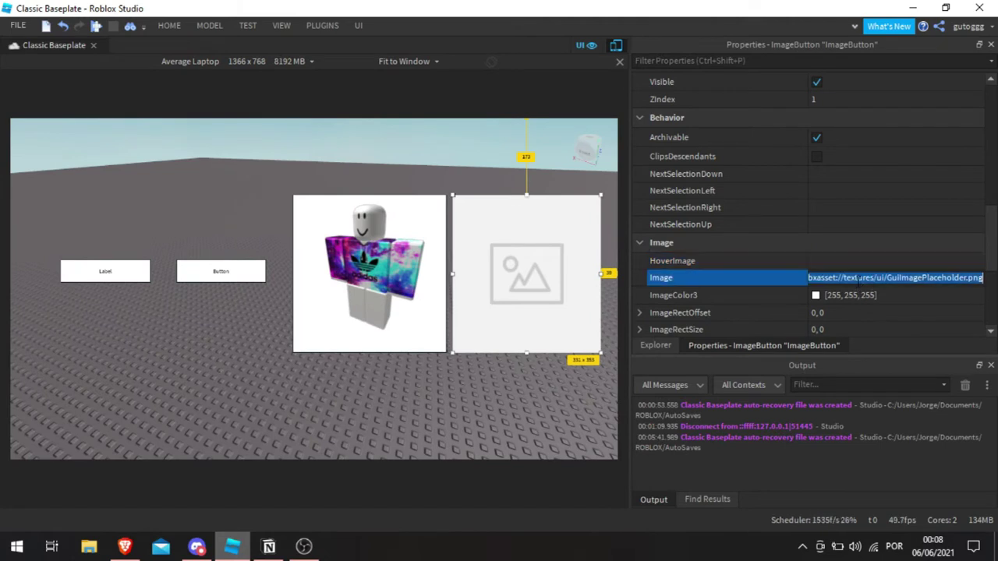
pyautogui.hotkey('ctrl', 'v')
pyautogui.press('Return')
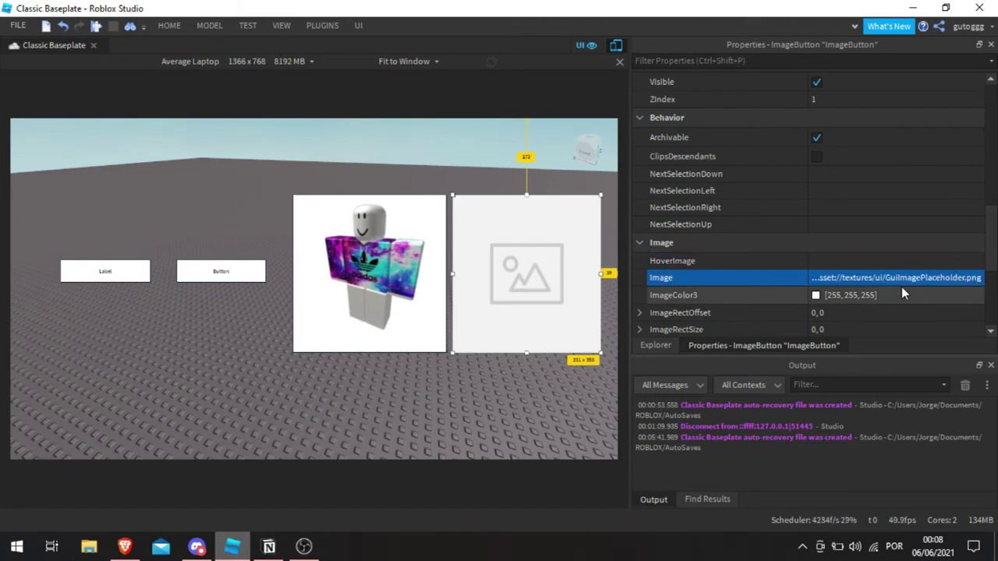
pyautogui.click(370, 285)
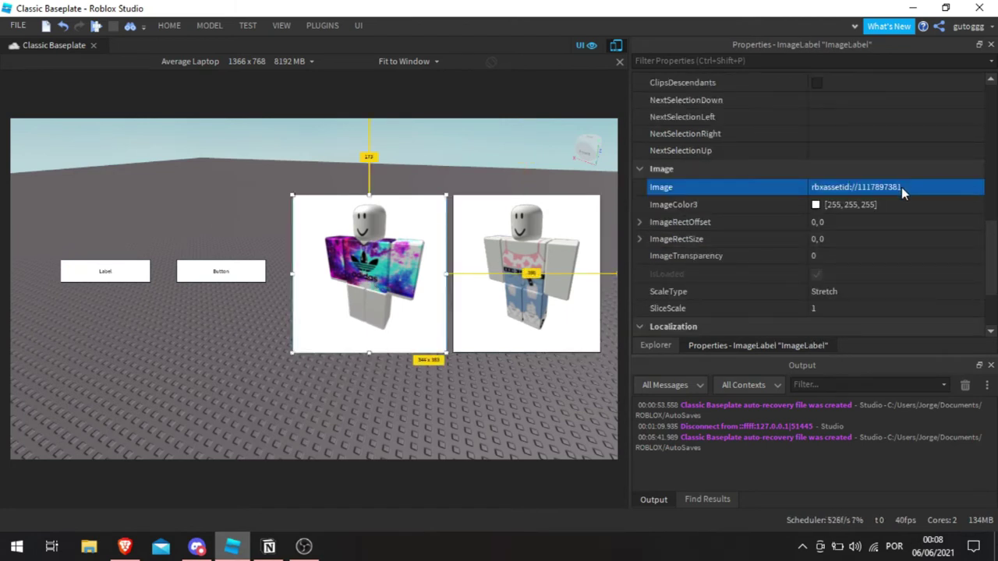
pyautogui.click(901, 188)
pyautogui.click(655, 345)
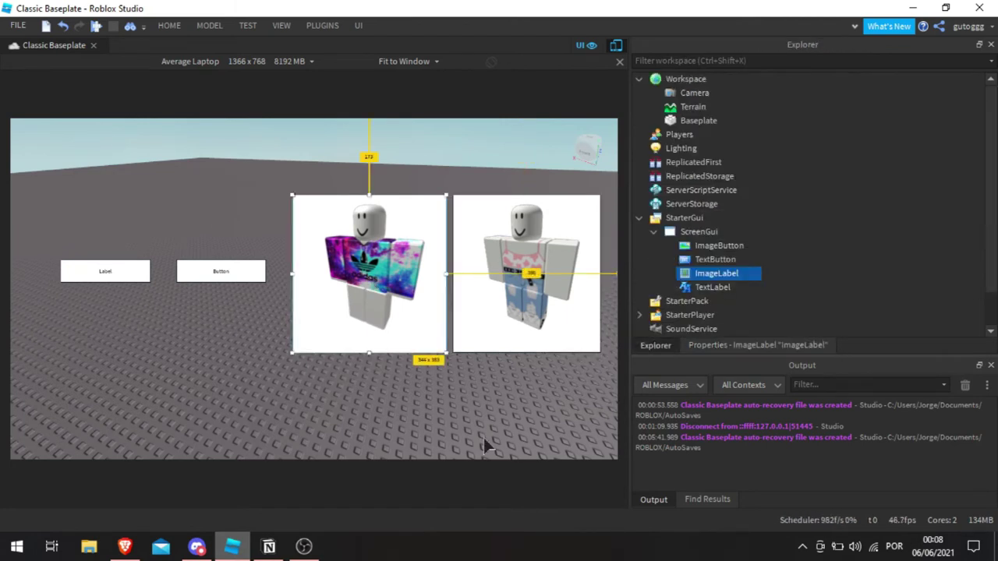
pyautogui.click(490, 383)
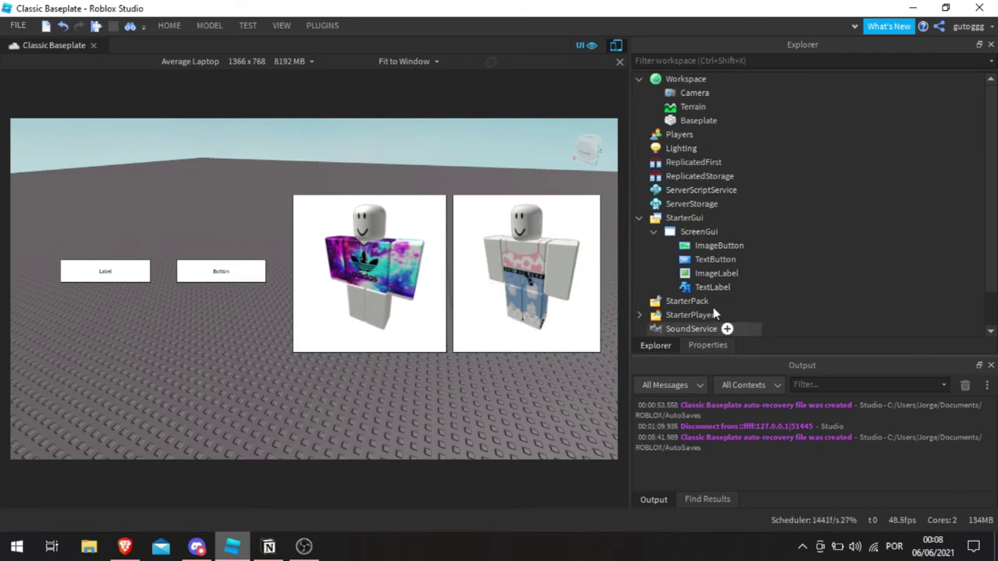
pyautogui.click(712, 246)
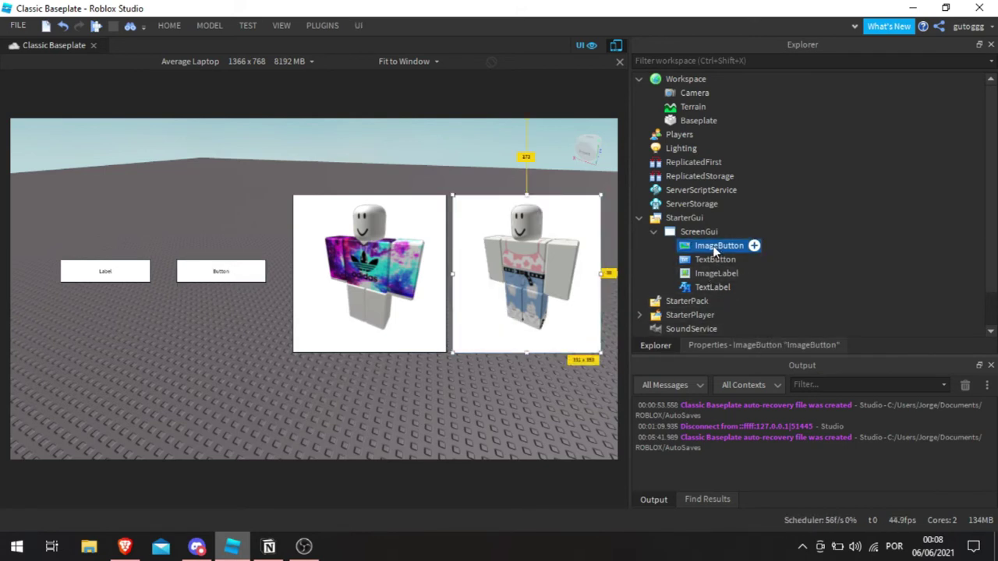
pyautogui.click(726, 344)
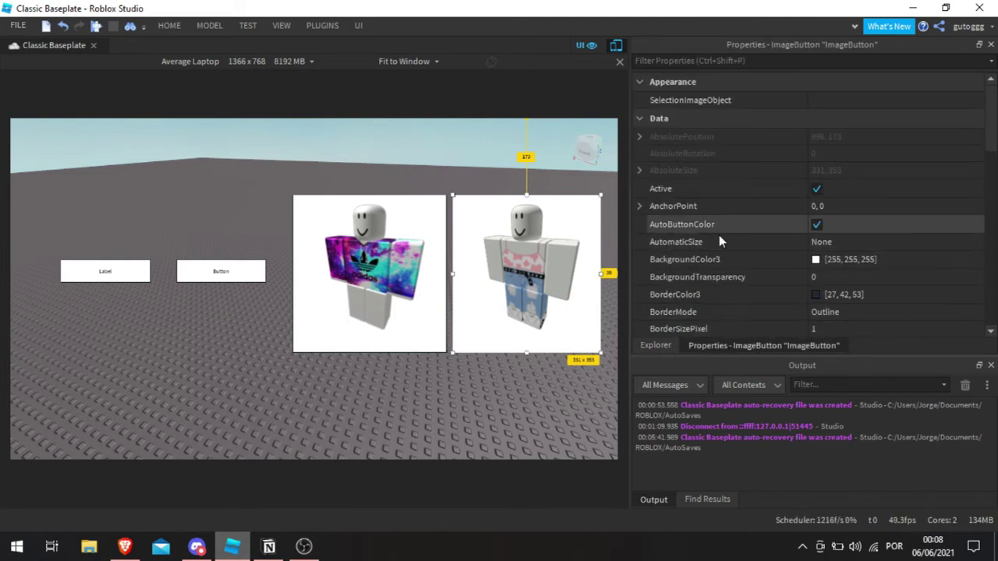
pyautogui.scroll(-10, 719, 235)
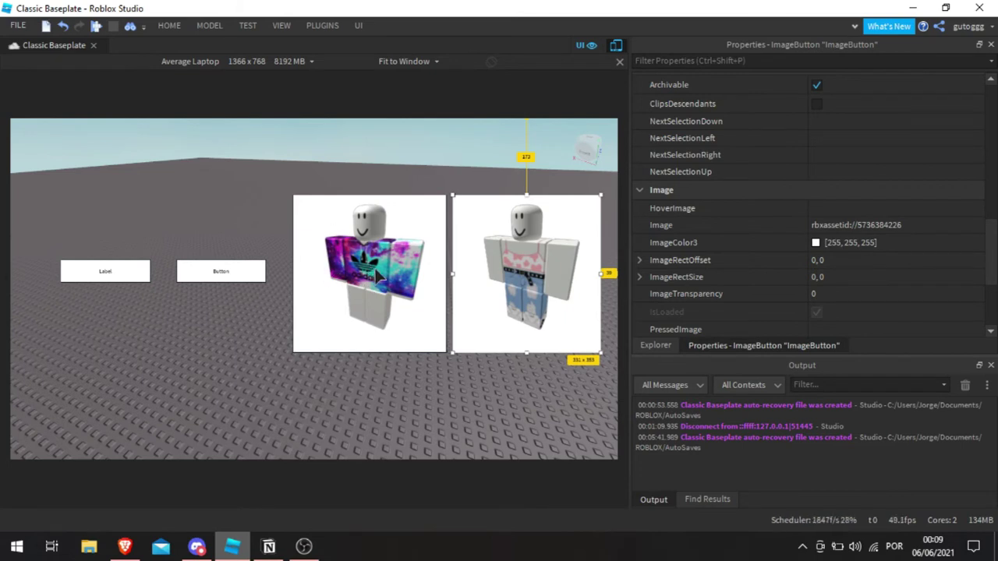
pyautogui.click(871, 209)
pyautogui.hotkey('ctrl', 'v')
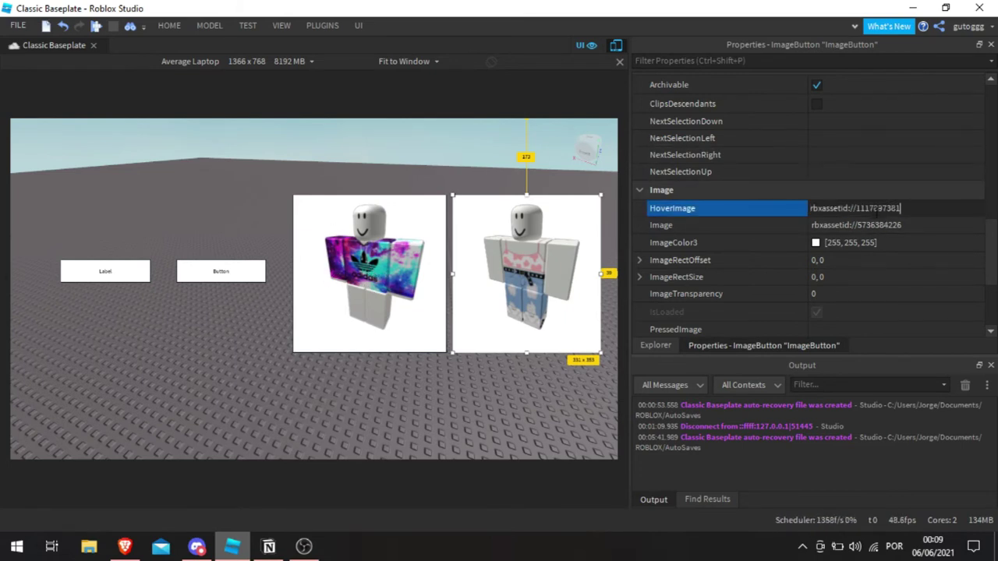
pyautogui.press('Return')
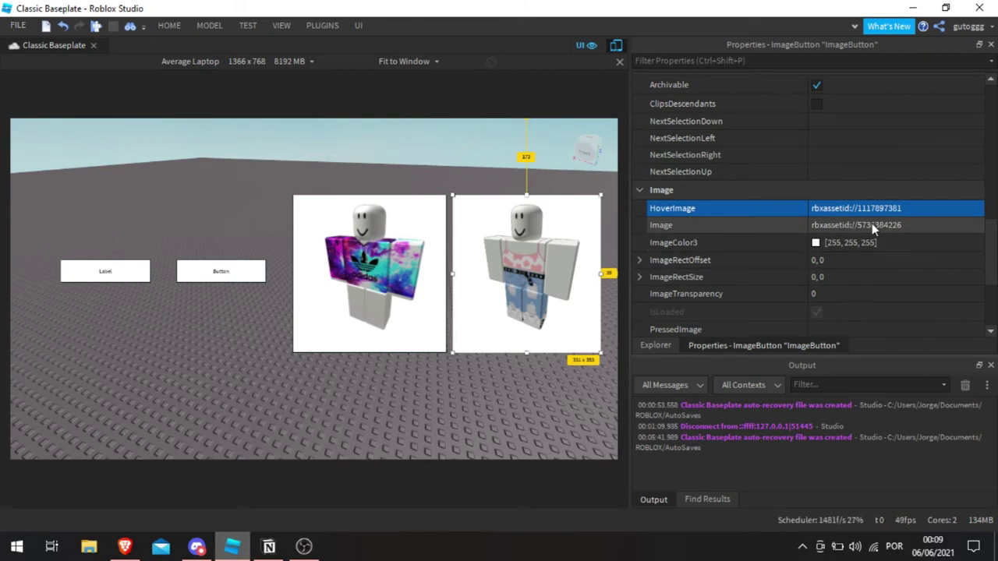
# Step: Select the ImageLabel and ImageButton together and raise their BackgroundTransparency until both backgrounds are fully transparent
pyautogui.click(460, 446)
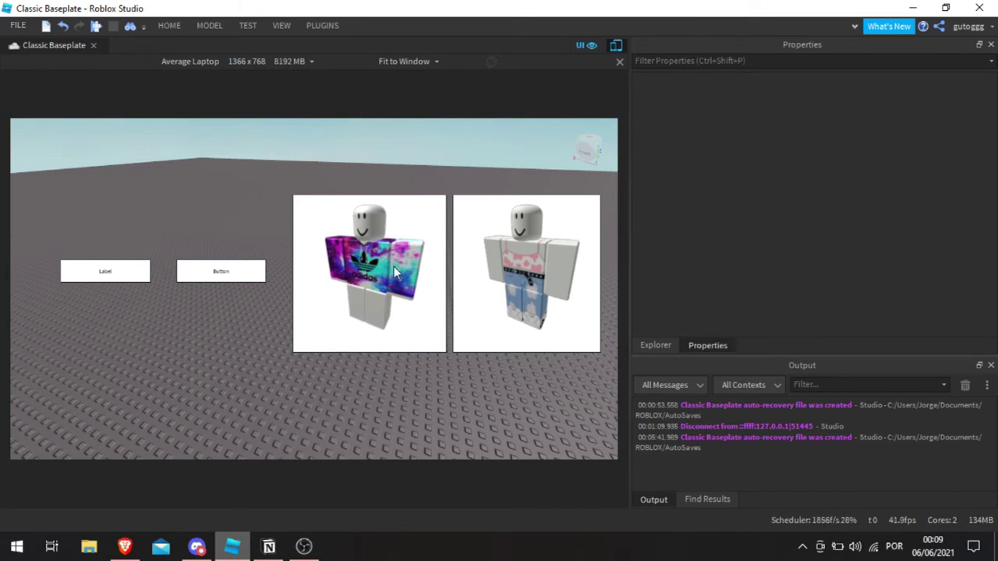
pyautogui.click(659, 348)
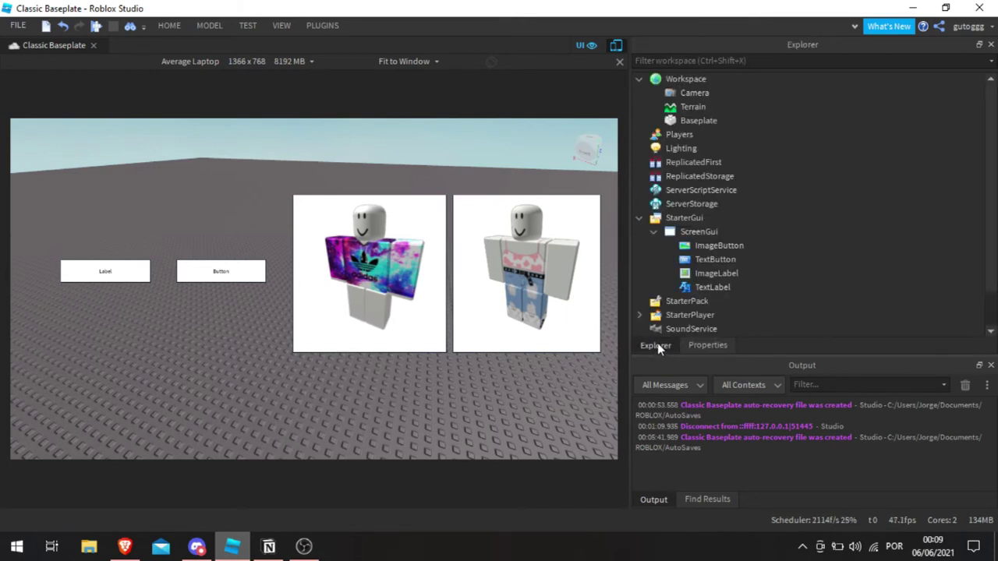
pyautogui.click(704, 245)
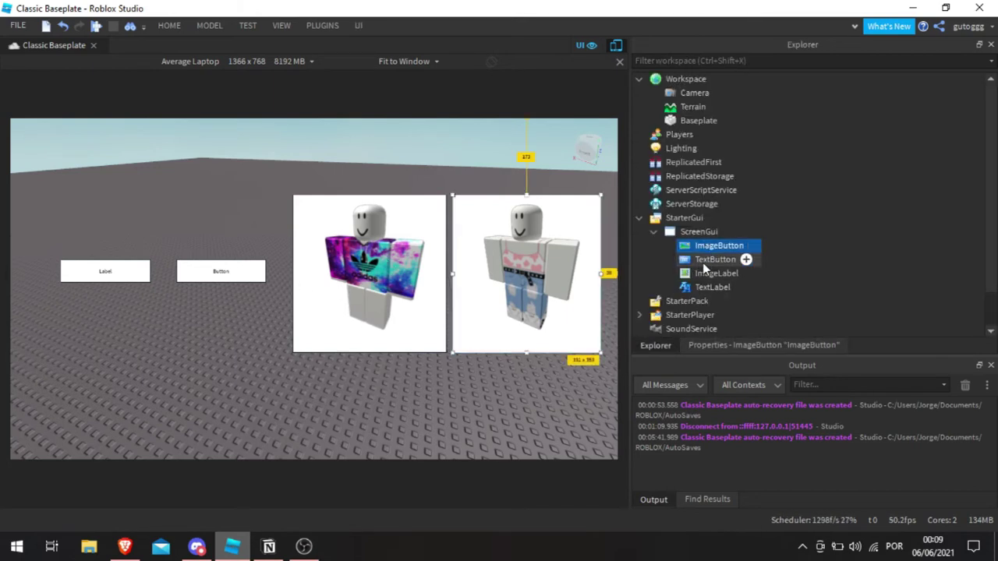
pyautogui.click(385, 250)
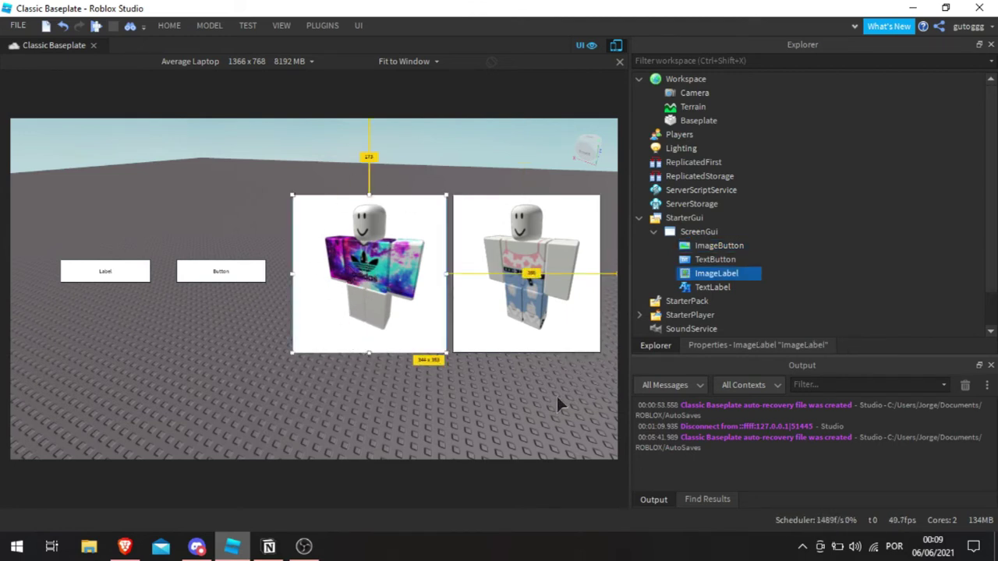
pyautogui.keyDown('ctrl'); pyautogui.click(502, 316); pyautogui.keyUp('ctrl')
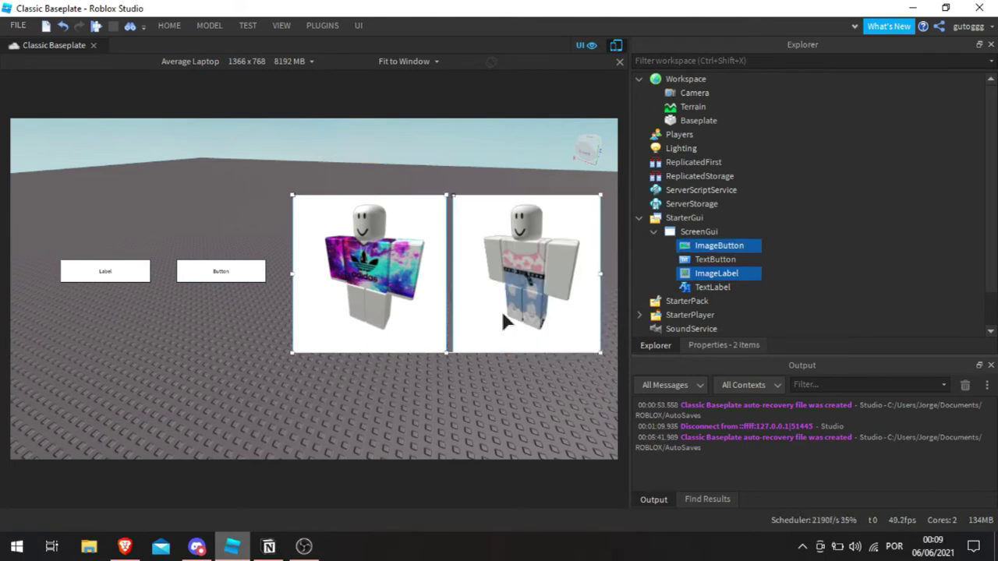
pyautogui.click(724, 345)
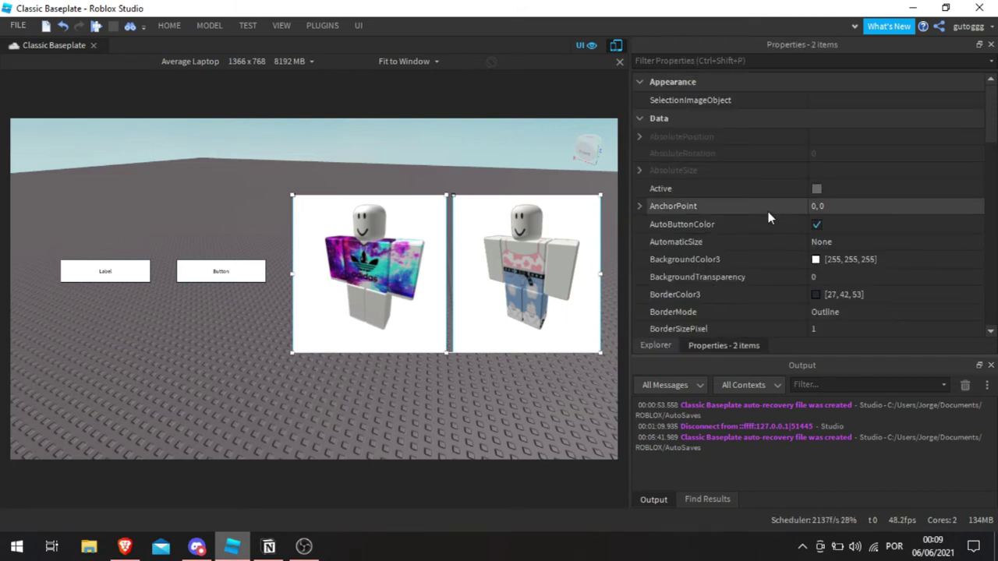
pyautogui.scroll(-3, 768, 226)
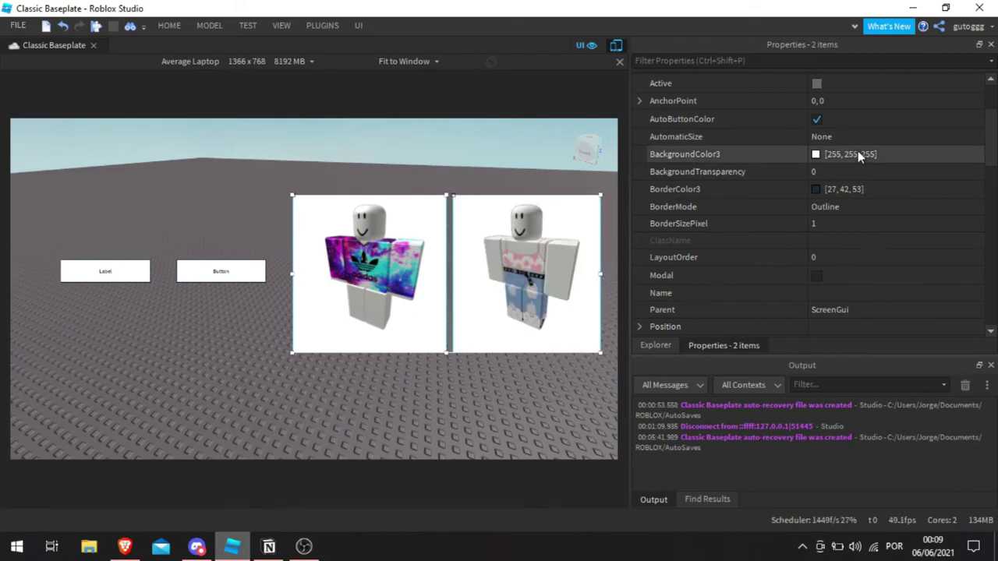
pyautogui.click(837, 171)
pyautogui.moveTo(863, 171); pyautogui.dragTo(982, 170)
pyautogui.click(479, 434)
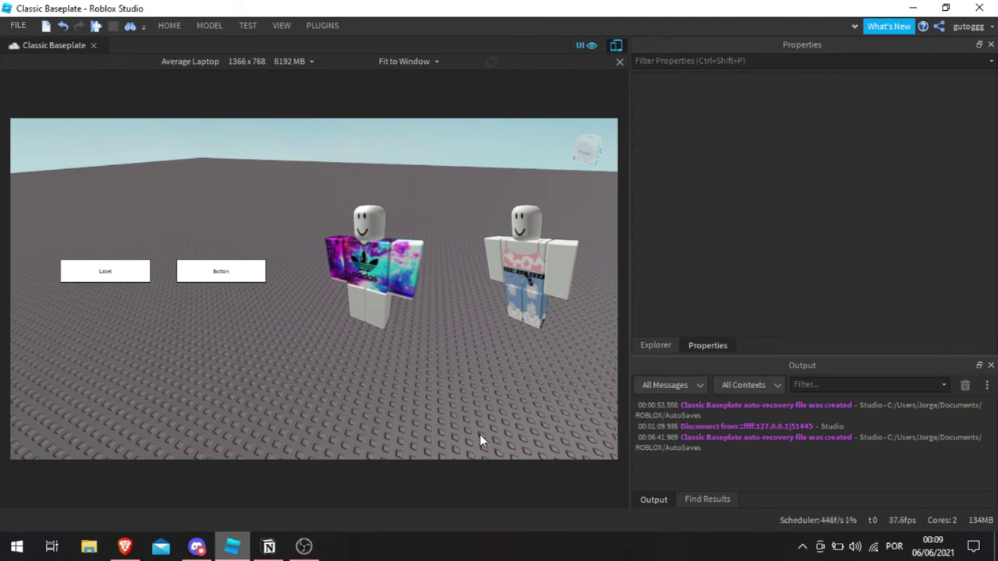
pyautogui.moveTo(399, 414)
pyautogui.mouseDown(button='right')
pyautogui.moveTo(388, 404)
pyautogui.moveTo(391, 413)
pyautogui.mouseUp(button='right')
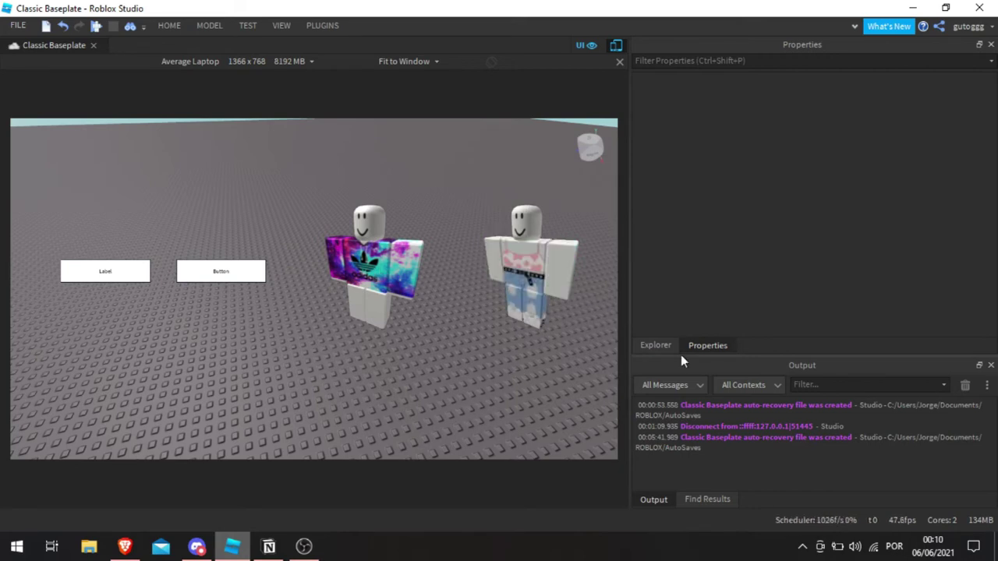
# Step: Select only the ImageButton and examine its properties down to the Image section
pyautogui.click(655, 345)
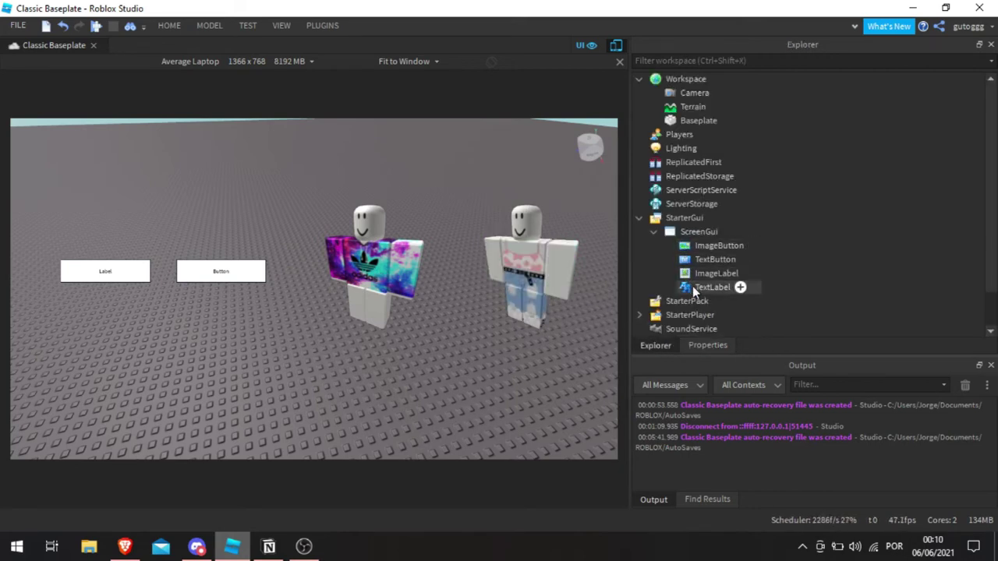
pyautogui.click(709, 246)
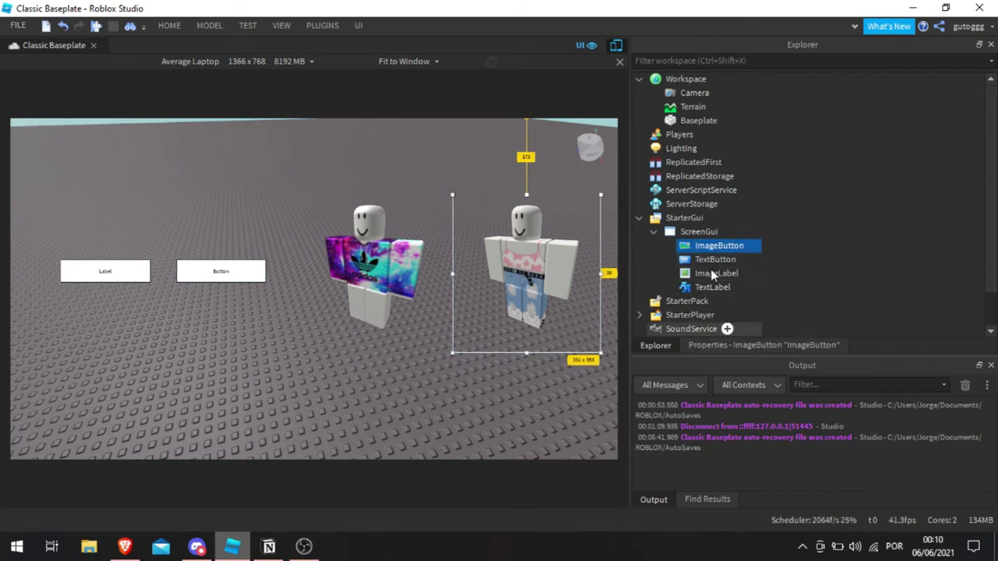
pyautogui.keyDown('ctrl'); pyautogui.click(711, 273); pyautogui.keyUp('ctrl')
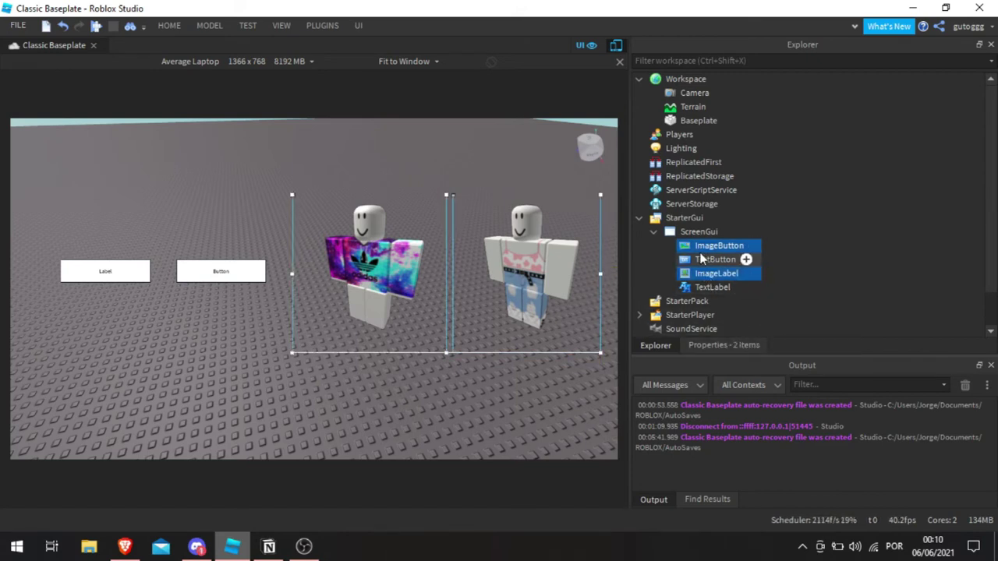
pyautogui.click(713, 246)
pyautogui.click(740, 345)
pyautogui.scroll(-5, 807, 269)
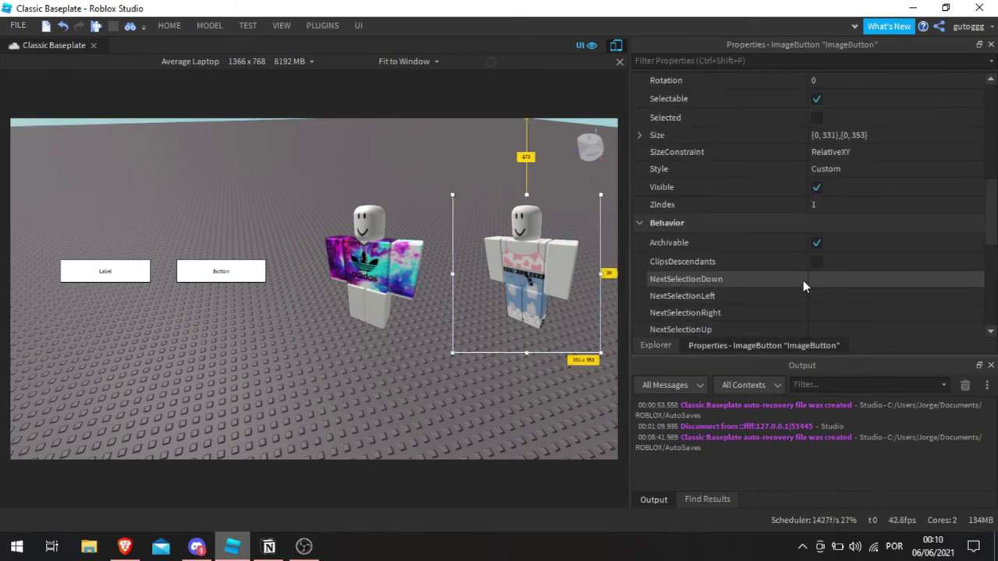
pyautogui.scroll(-5, 804, 286)
pyautogui.scroll(4, 802, 280)
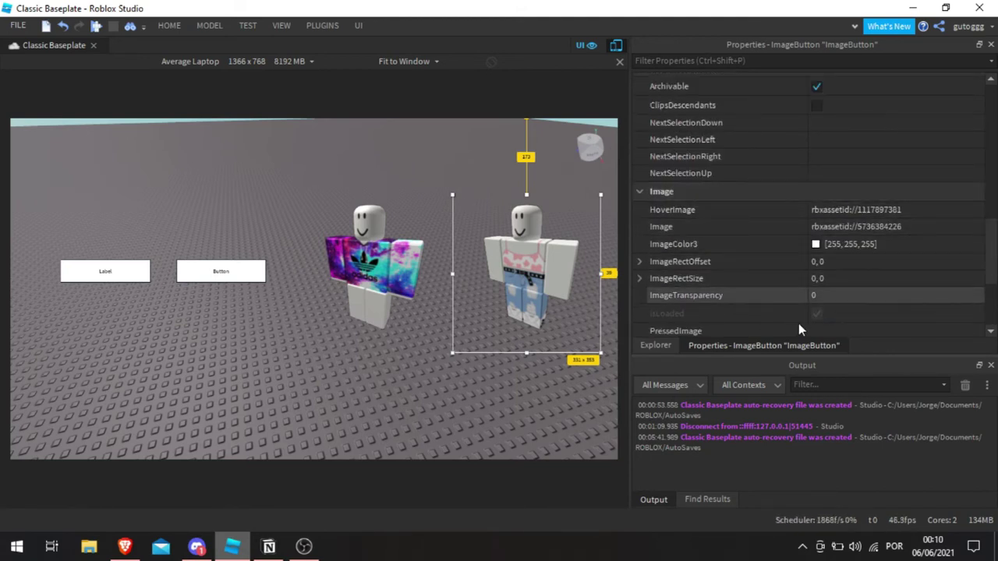
pyautogui.click(818, 244)
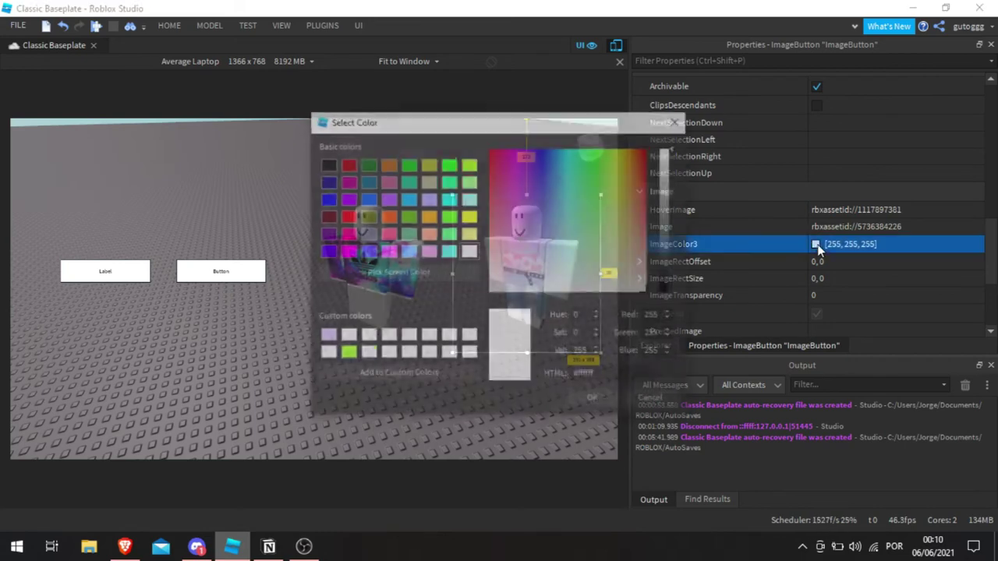
pyautogui.moveTo(530, 127); pyautogui.dragTo(266, 121)
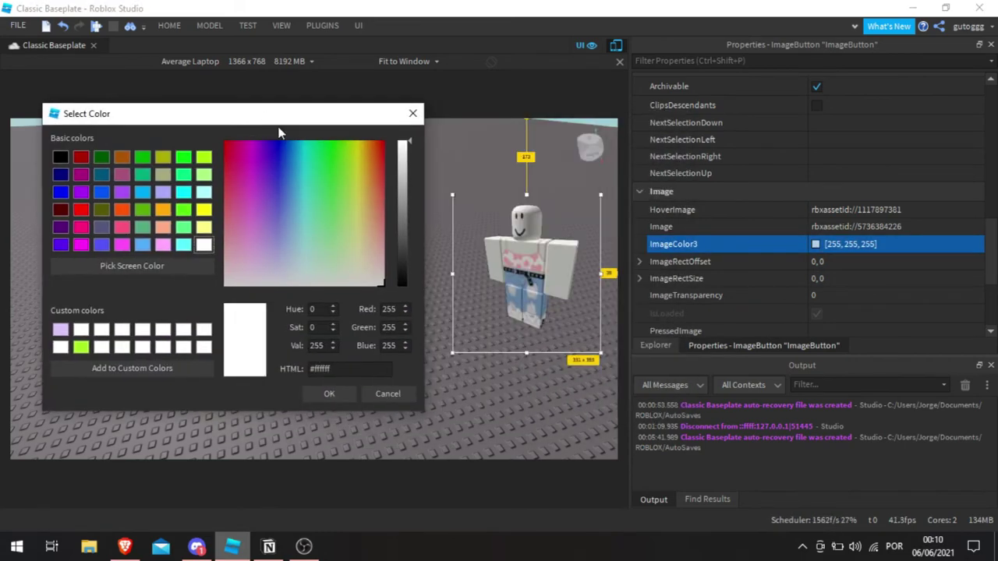
pyautogui.moveTo(316, 191)
pyautogui.mouseDown()
pyautogui.moveTo(306, 179)
pyautogui.moveTo(317, 220)
pyautogui.moveTo(252, 248)
pyautogui.moveTo(329, 157)
pyautogui.moveTo(360, 179)
pyautogui.moveTo(360, 231)
pyautogui.moveTo(291, 263)
pyautogui.moveTo(347, 223)
pyautogui.moveTo(350, 156)
pyautogui.moveTo(378, 181)
pyautogui.moveTo(387, 155)
pyautogui.moveTo(375, 146)
pyautogui.moveTo(352, 167)
pyautogui.moveTo(348, 227)
pyautogui.moveTo(285, 240)
pyautogui.moveTo(244, 163)
pyautogui.moveTo(303, 140)
pyautogui.moveTo(246, 140)
pyautogui.moveTo(218, 204)
pyautogui.moveTo(290, 201)
pyautogui.moveTo(332, 231)
pyautogui.moveTo(256, 171)
pyautogui.moveTo(307, 190)
pyautogui.mouseUp()
pyautogui.click(383, 391)
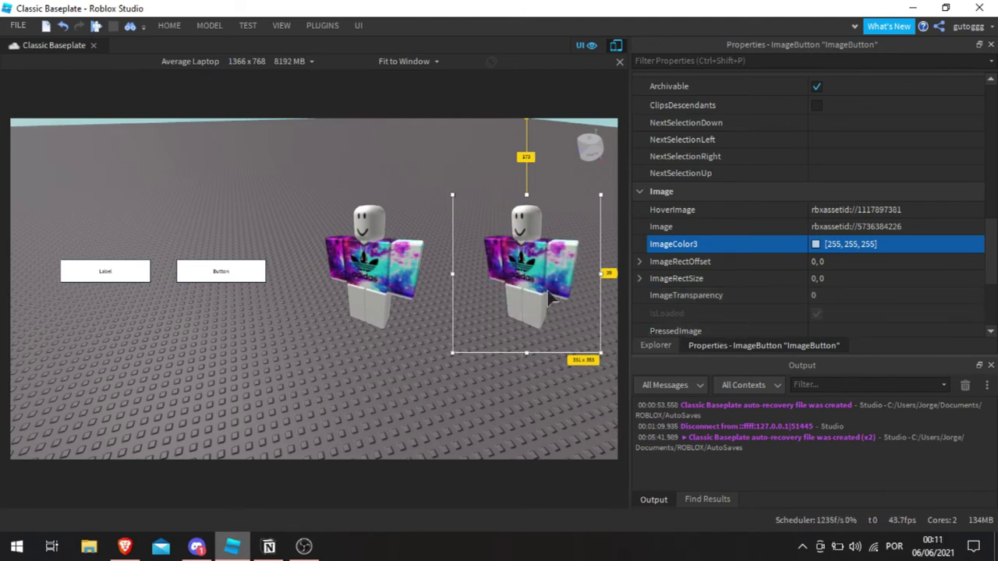
# Step: Try the ImageButton's ImageTransparency at 0.5 and 0.9, and reset it to 0
pyautogui.click(861, 295)
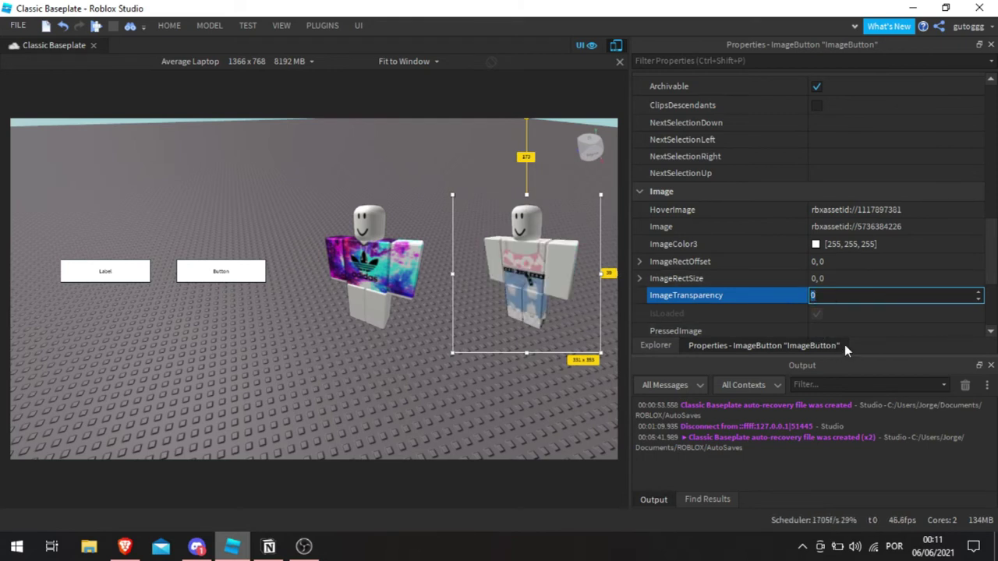
pyautogui.write('.5')
pyautogui.press('Return')
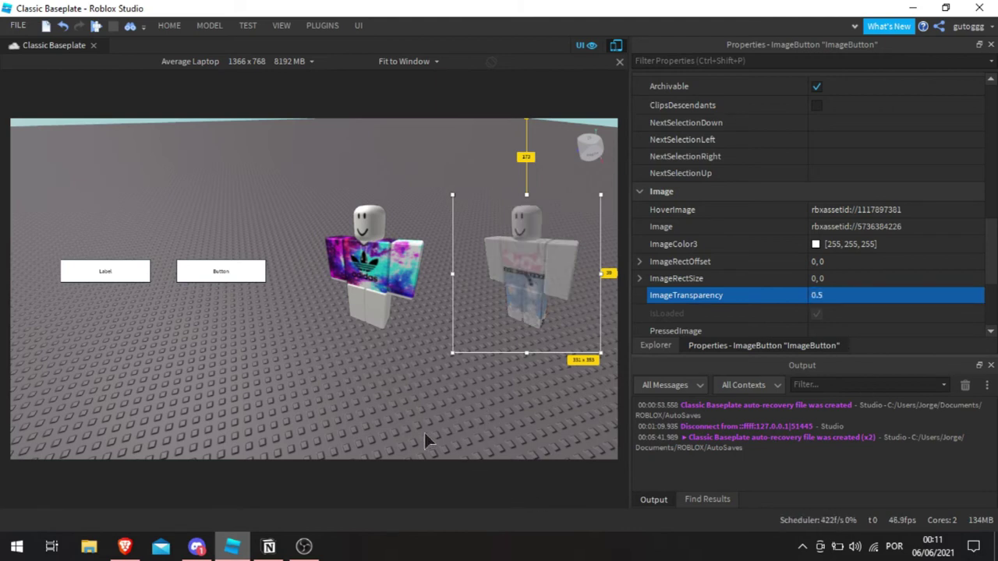
pyautogui.click(883, 296)
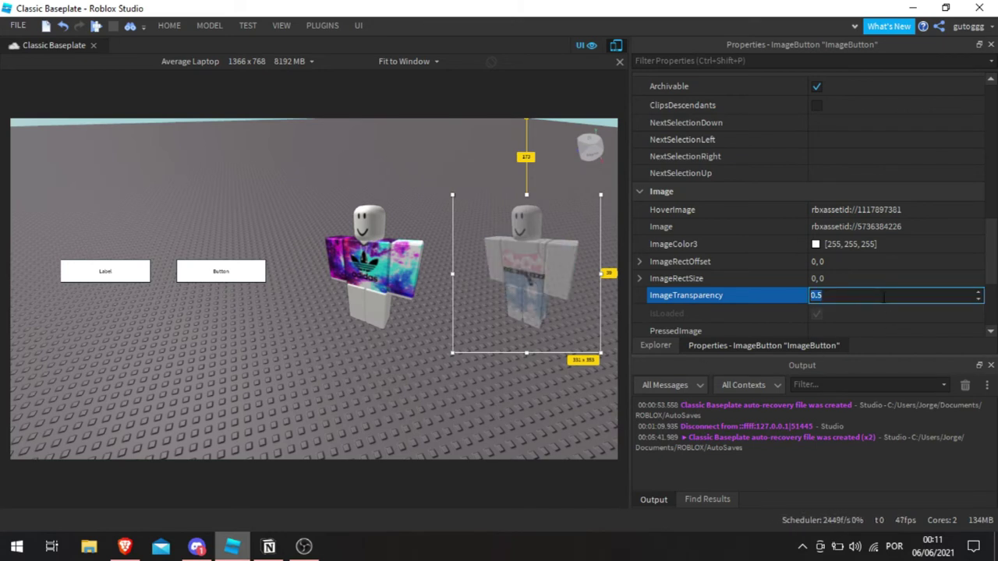
pyautogui.write('.0')
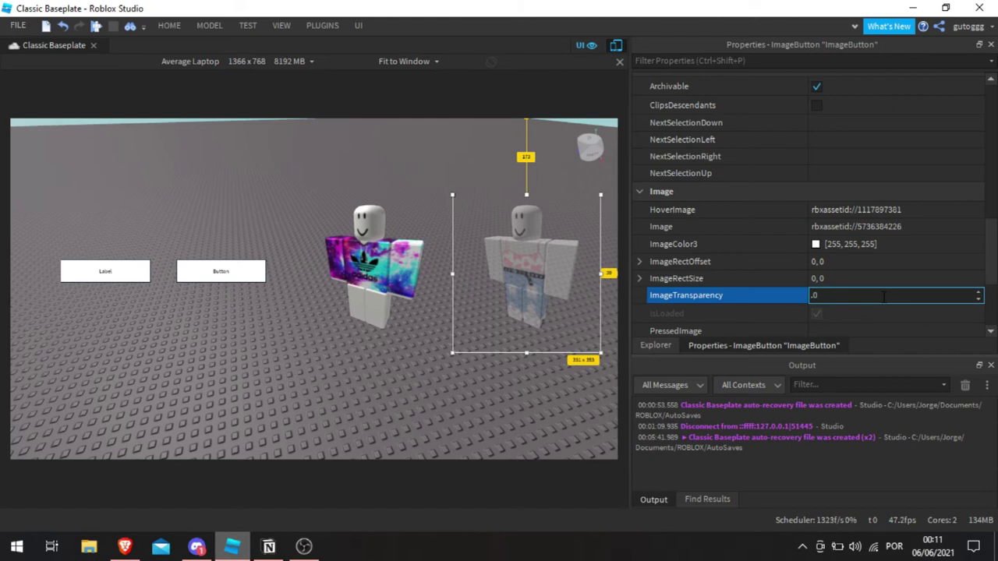
pyautogui.press('Return')
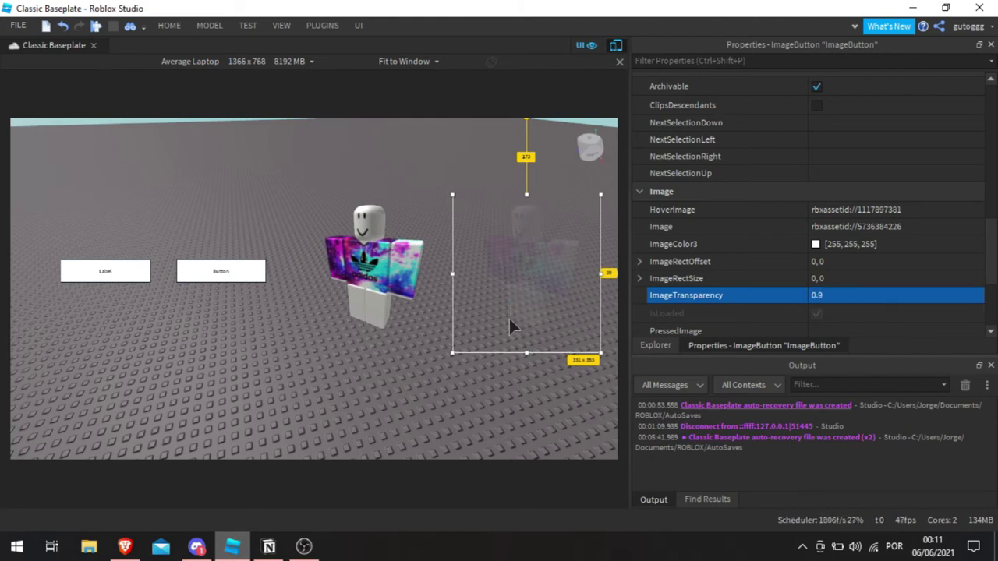
pyautogui.click(869, 293)
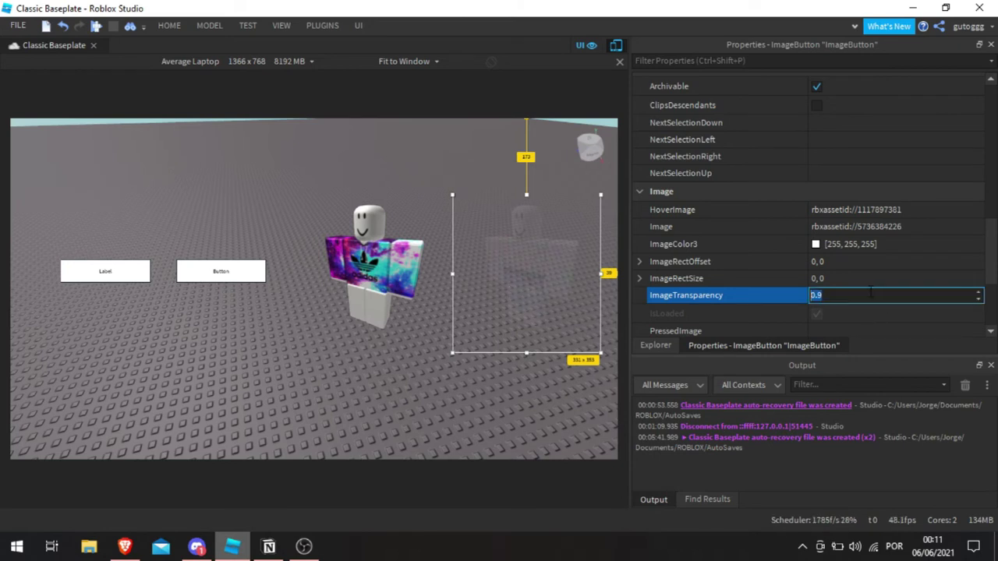
pyautogui.write('0')
pyautogui.press('Return')
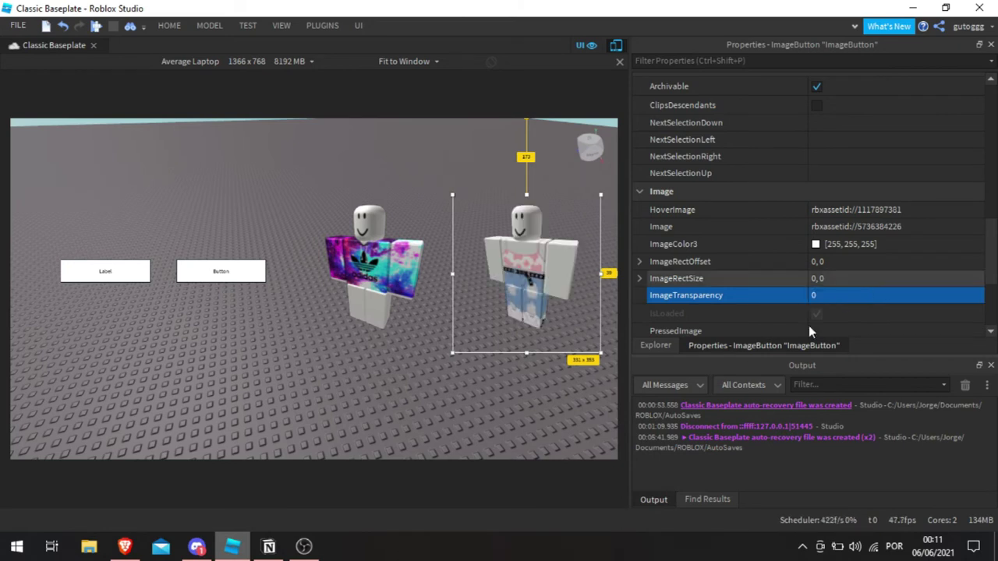
# Step: Try the ImageButton's ImageTransparency at 1 and restore it to 0
pyautogui.click(856, 300)
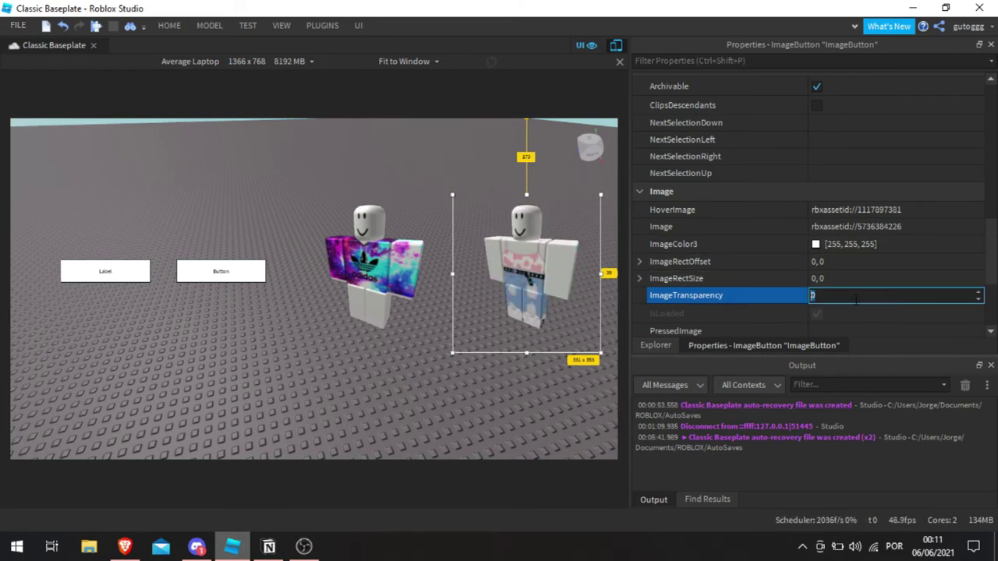
pyautogui.write('1')
pyautogui.press('Return')
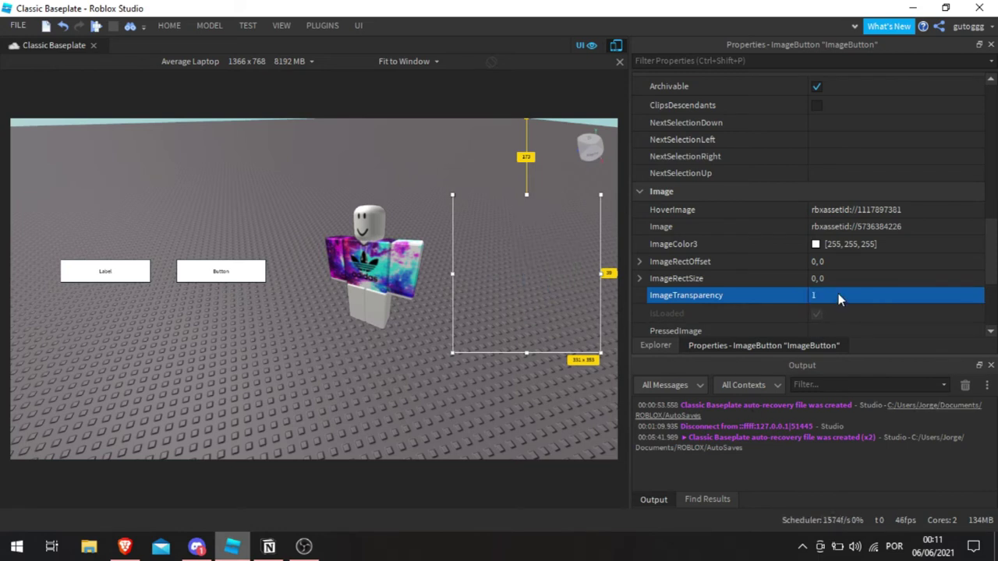
pyautogui.click(838, 293)
pyautogui.write('0')
pyautogui.press('Return')
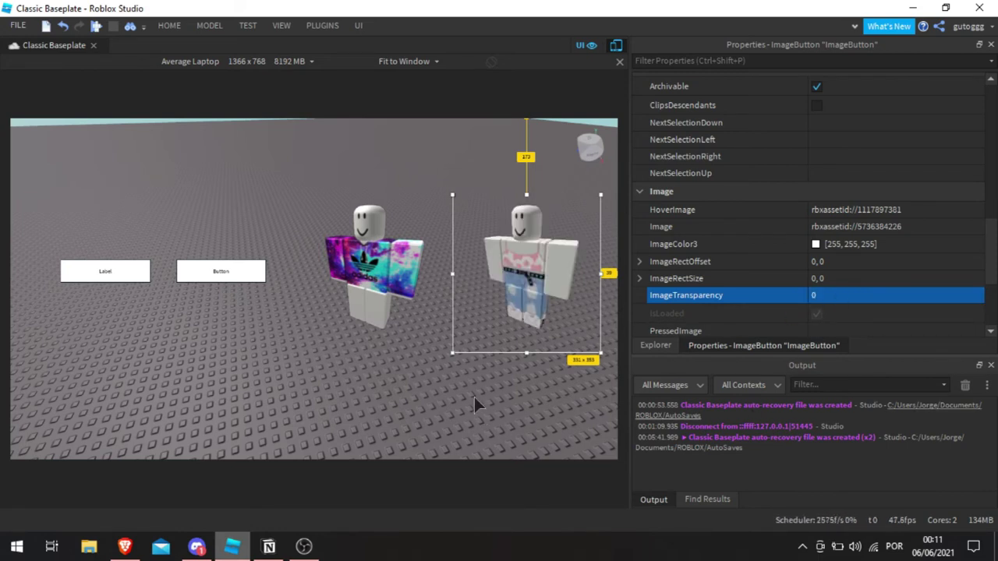
# Step: Delete the ImageButton and the ImageLabel from the ScreenGui
pyautogui.click(653, 346)
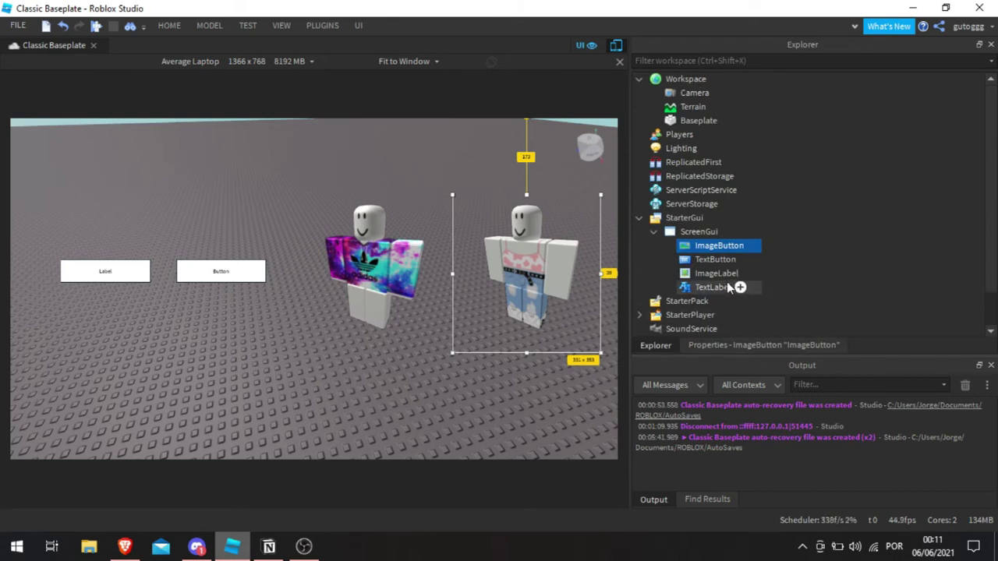
pyautogui.keyDown('ctrl'); pyautogui.click(715, 272); pyautogui.keyUp('ctrl')
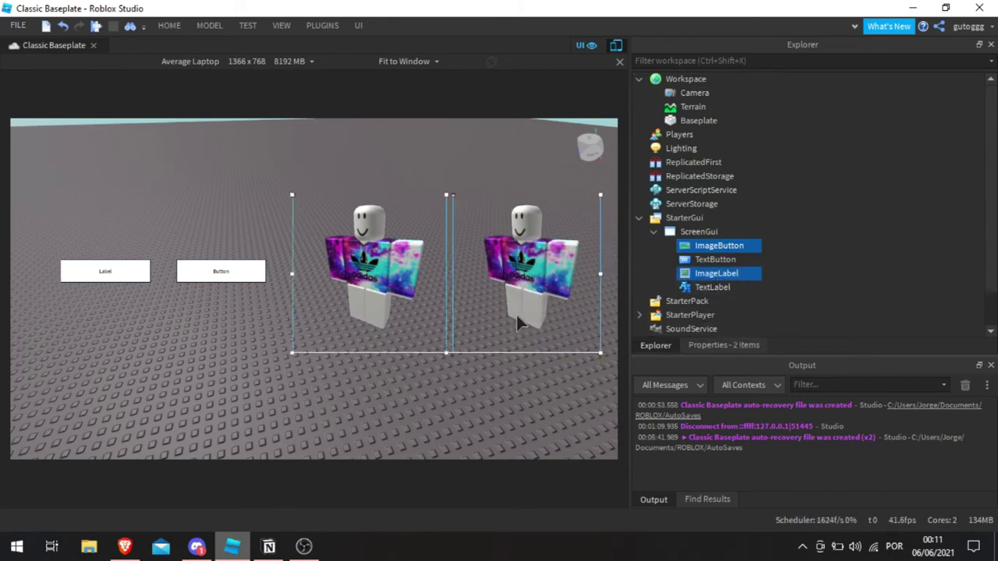
pyautogui.press('Delete')
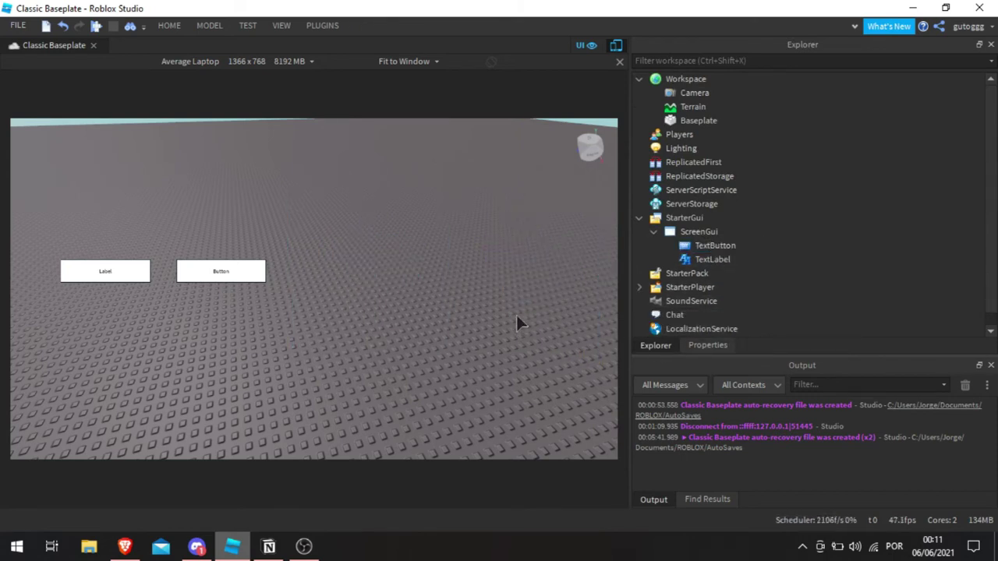
# Step: Select the TextButton and TextLabel together, enlarge them into roughly square boxes and move them toward the middle of the viewport
pyautogui.click(702, 245)
pyautogui.keyDown('ctrl'); pyautogui.click(701, 260); pyautogui.keyUp('ctrl')
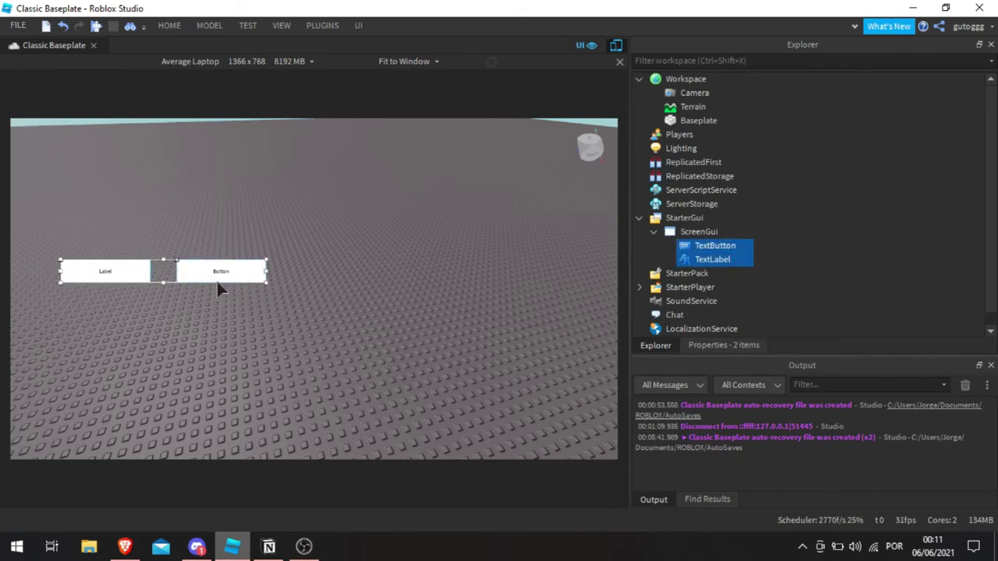
pyautogui.moveTo(222, 284); pyautogui.dragTo(280, 318)
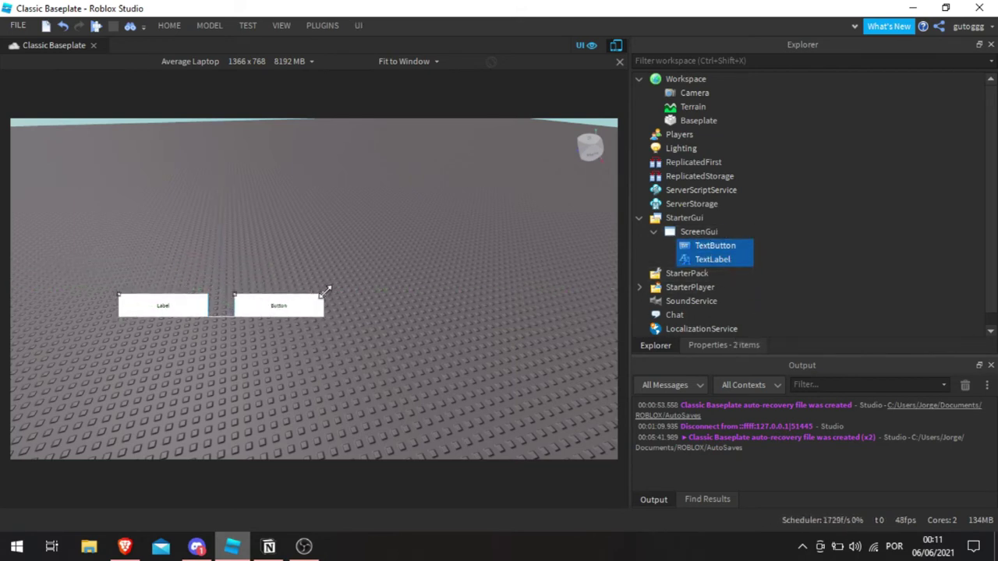
pyautogui.moveTo(326, 292); pyautogui.dragTo(451, 175)
pyautogui.moveTo(390, 249); pyautogui.dragTo(433, 311)
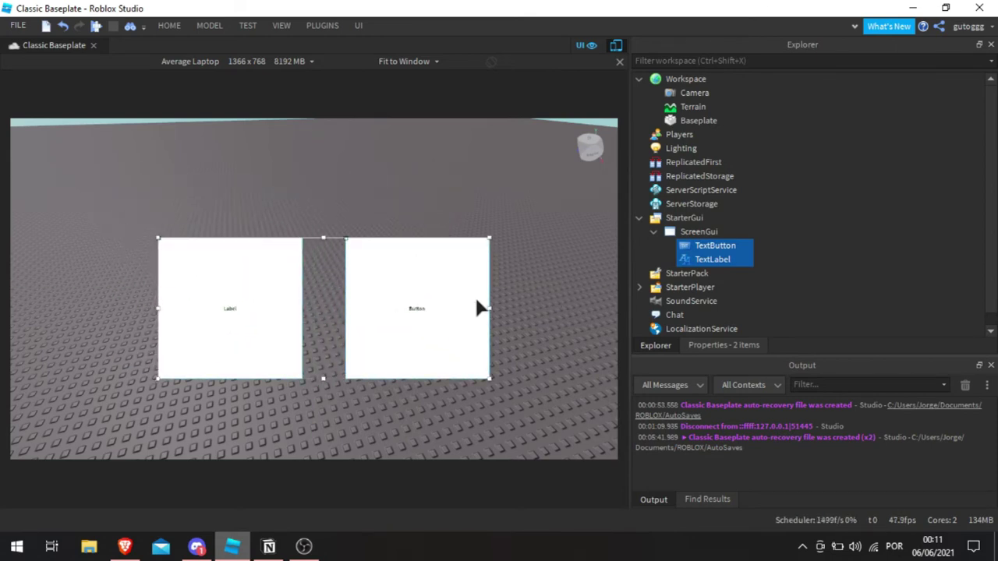
# Step: Undo the moves and resize of the text objects and the deletion of the two image objects
pyautogui.hotkey('ctrl', 'z')
pyautogui.hotkey('ctrl', 'z')
pyautogui.hotkey('ctrl', 'z')
pyautogui.hotkey('ctrl', 'z')
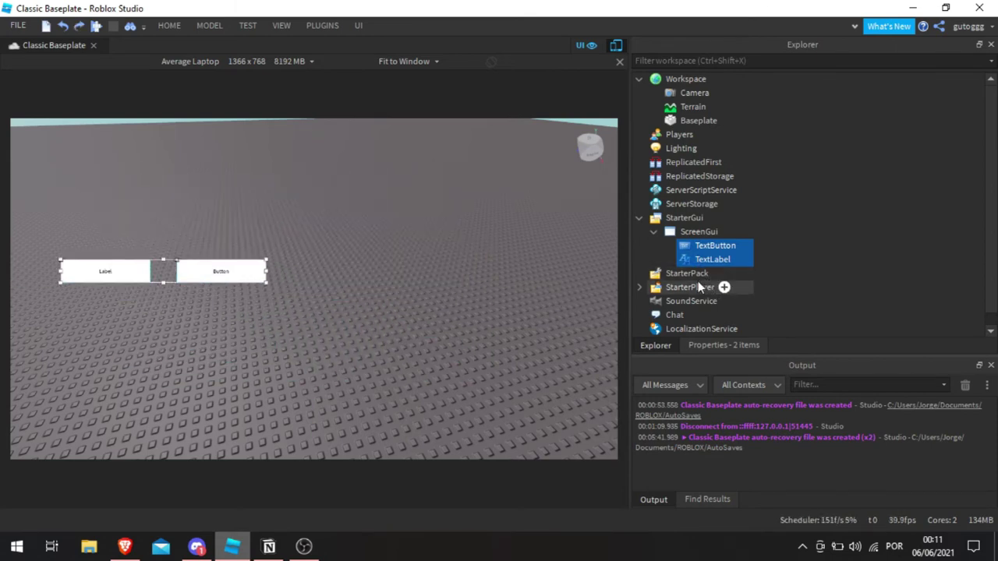
# Step: Insert a LocalScript into the ScreenGui and clear its default code
pyautogui.click(727, 231)
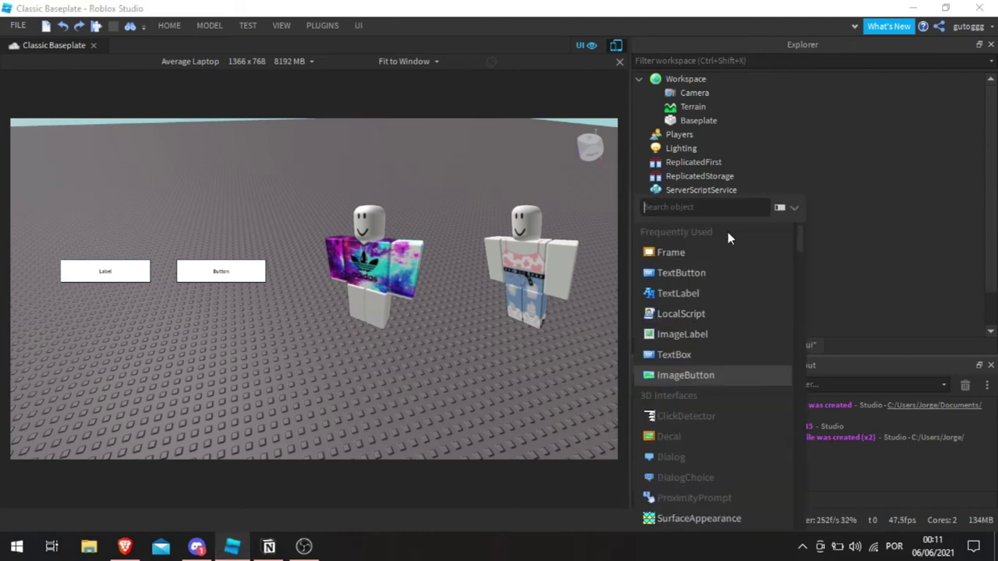
pyautogui.click(678, 314)
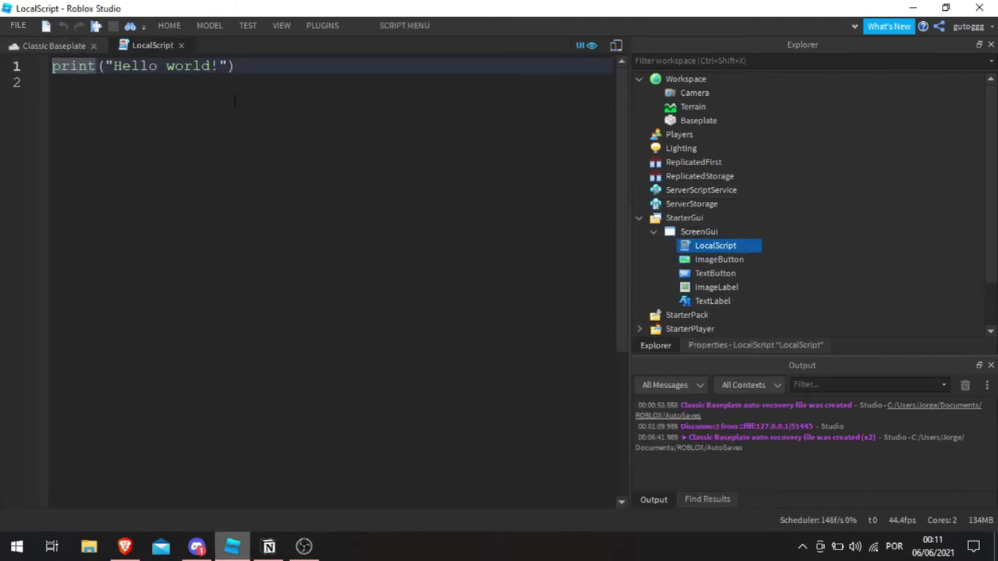
pyautogui.click(42, 123)
pyautogui.press('BackSpace')
pyautogui.press('BackSpace')
pyautogui.press('BackSpace')
pyautogui.press('BackSpace')
pyautogui.press('BackSpace')
pyautogui.press('BackSpace')
pyautogui.press('BackSpace')
pyautogui.press('BackSpace')
pyautogui.press('BackSpace')
pyautogui.press('BackSpace')
pyautogui.press('BackSpace')
pyautogui.press('BackSpace')
pyautogui.press('BackSpace')
pyautogui.press('BackSpace')
pyautogui.press('BackSpace')
pyautogui.press('BackSpace')
pyautogui.press('BackSpace')
pyautogui.press('BackSpace')
pyautogui.press('BackSpace')
pyautogui.press('BackSpace')
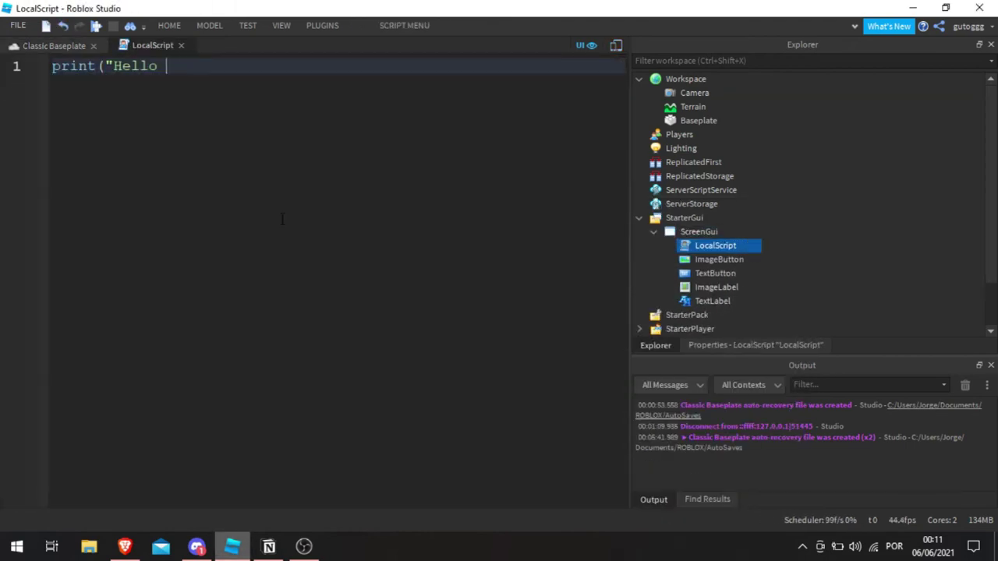
# Step: Start the declaration "local ImageButton =" in the script and insert two blank lines above it
pyautogui.write('local')
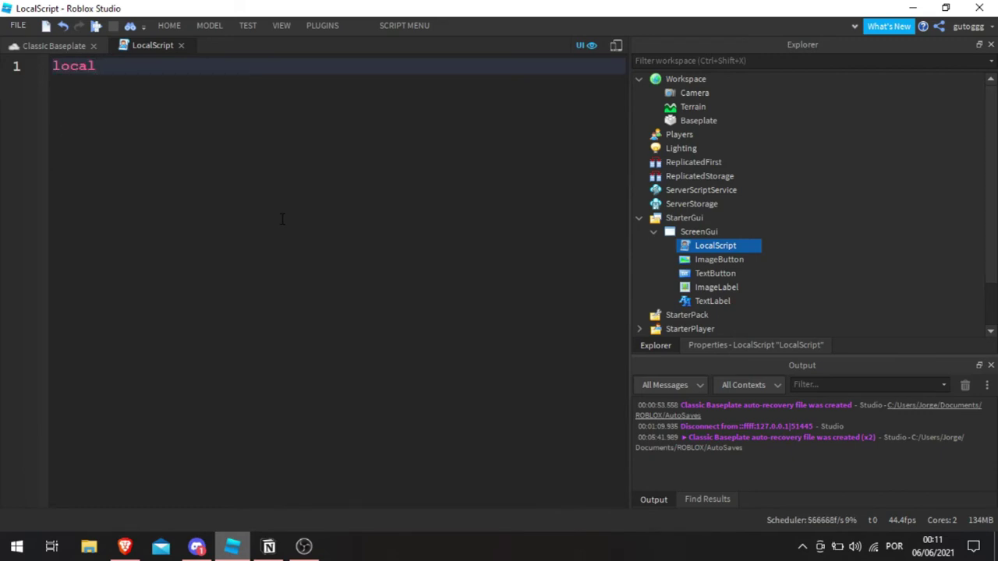
pyautogui.write(' Ima')
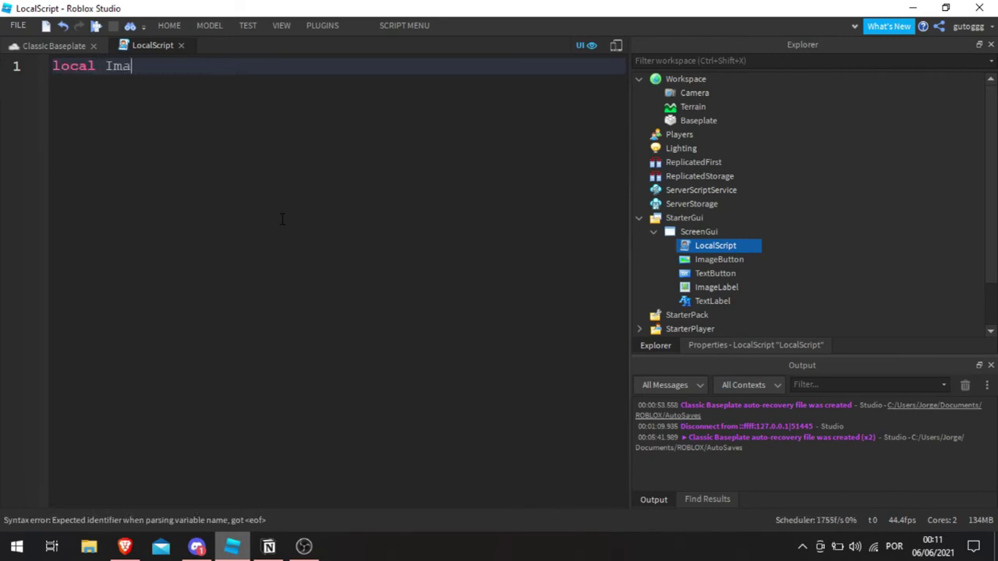
pyautogui.write('geButton =')
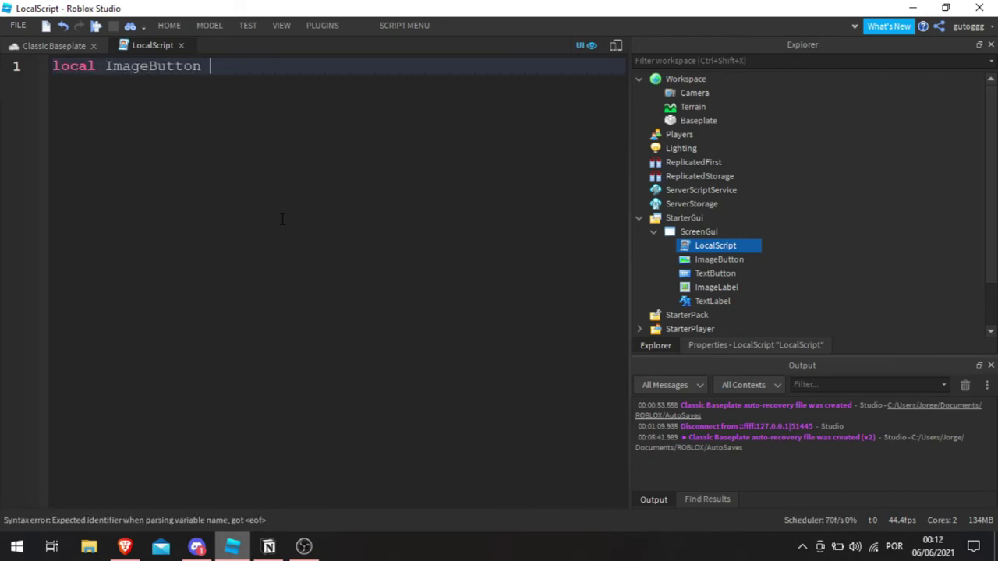
pyautogui.press('Left')
pyautogui.press('Left')
pyautogui.press('Left')
pyautogui.press('Left')
pyautogui.press('Left')
pyautogui.press('Left')
pyautogui.press('Left')
pyautogui.press('Left')
pyautogui.press('Left')
pyautogui.press('Left')
pyautogui.press('Left')
pyautogui.press('Left')
pyautogui.press('Left')
pyautogui.press('Left')
pyautogui.press('Left')
pyautogui.press('Left')
pyautogui.press('Left')
pyautogui.press('Left')
pyautogui.press('Left')
pyautogui.press('Left')
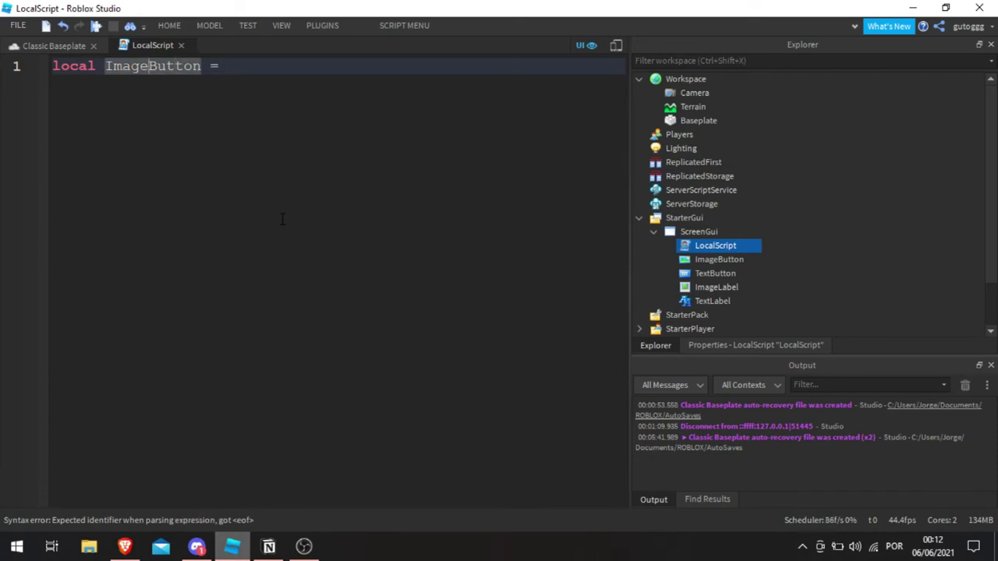
pyautogui.press('Return')
pyautogui.press('Up')
pyautogui.press('Return')
pyautogui.press('Up')
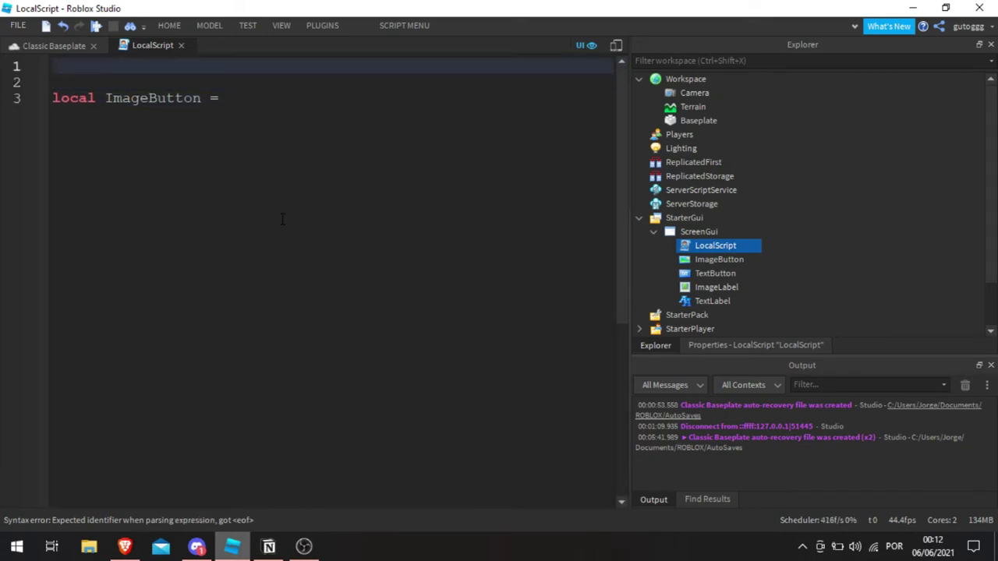
# Step: Write "local ScreenGui" on the script's first line, correcting the spelling of the variable name
pyautogui.write('local Scr')
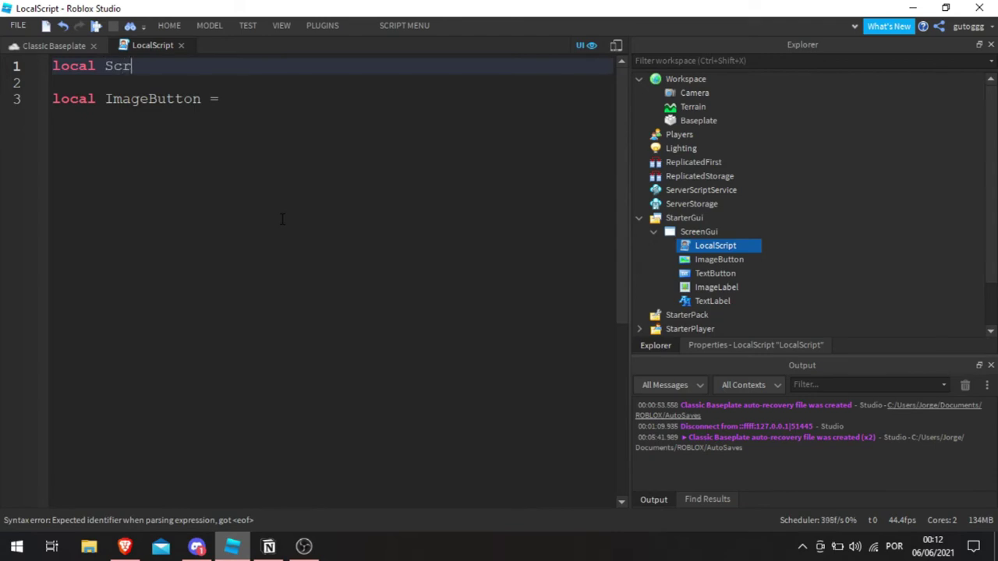
pyautogui.write('eeGuin')
pyautogui.press('BackSpace')
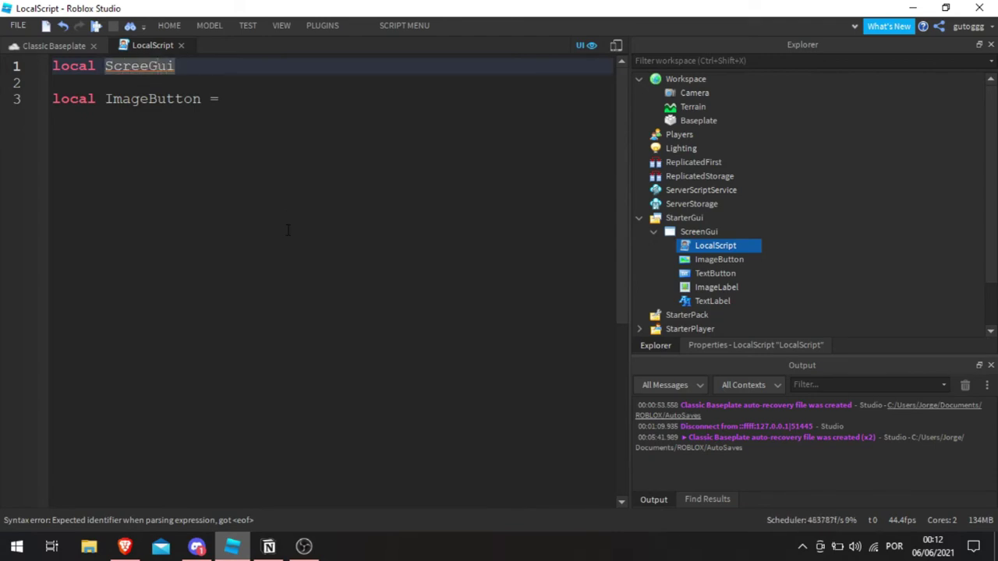
pyautogui.press('Left')
pyautogui.press('Left')
pyautogui.press('Left')
pyautogui.write('=')
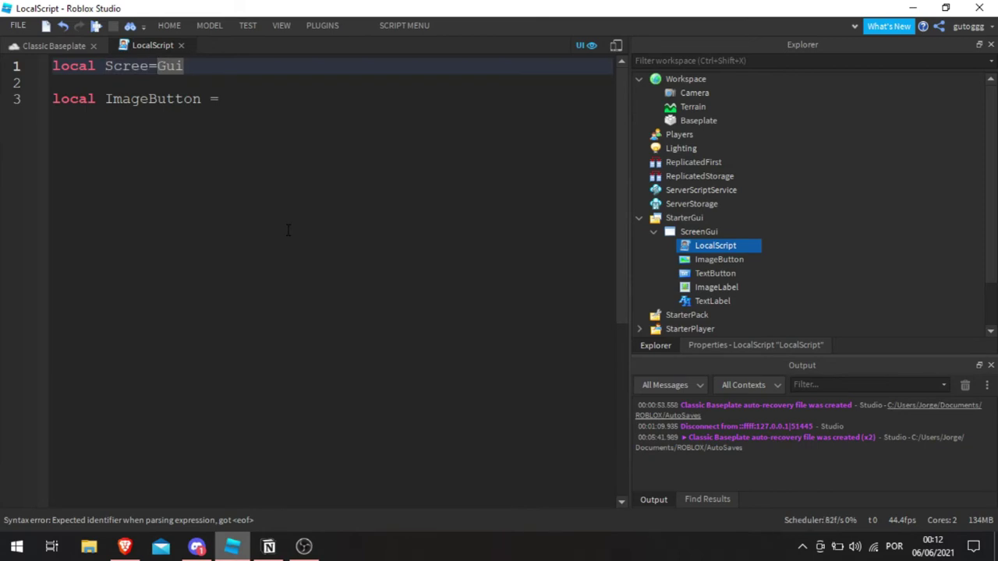
pyautogui.press('BackSpace')
pyautogui.write('n')
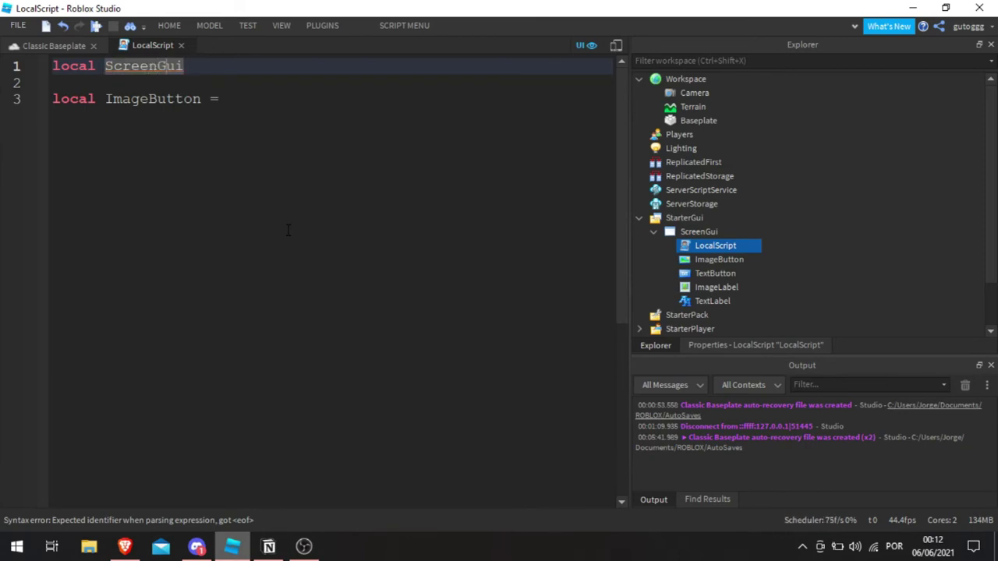
# Step: Assign script.Parent to the ScreenGui variable
pyautogui.press('Down')
pyautogui.press('Down')
pyautogui.press('Home')
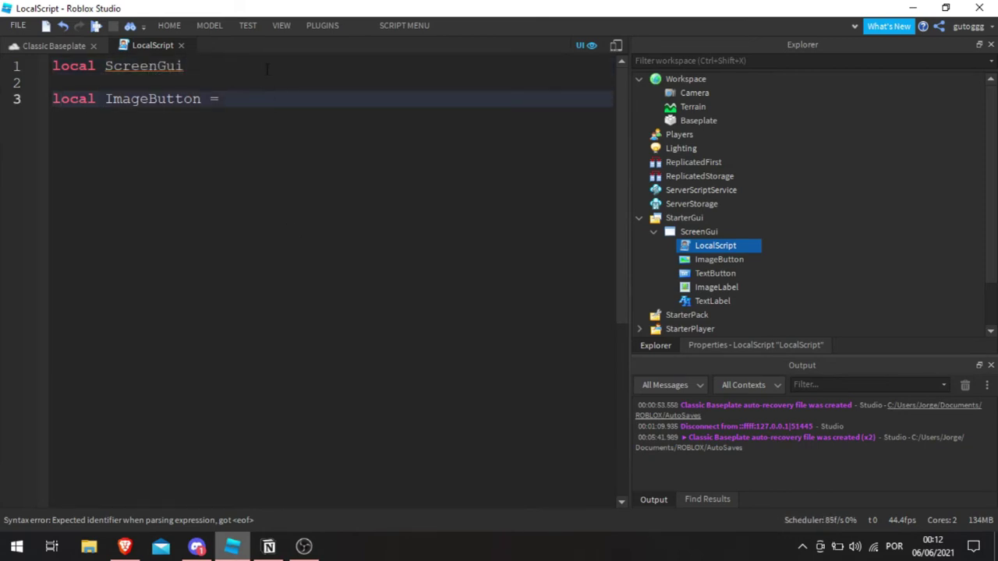
pyautogui.click(266, 67)
pyautogui.write('=')
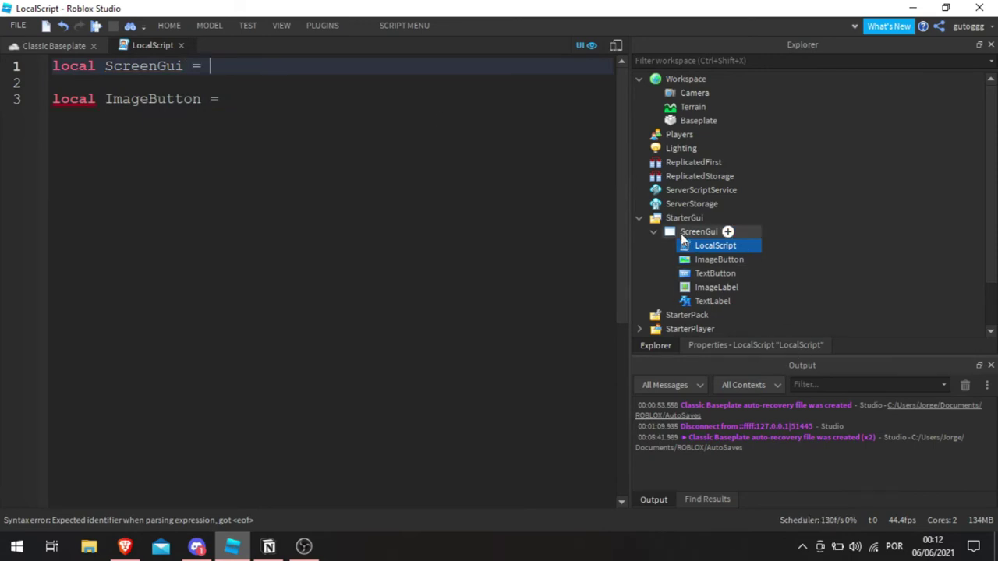
pyautogui.moveTo(701, 247)
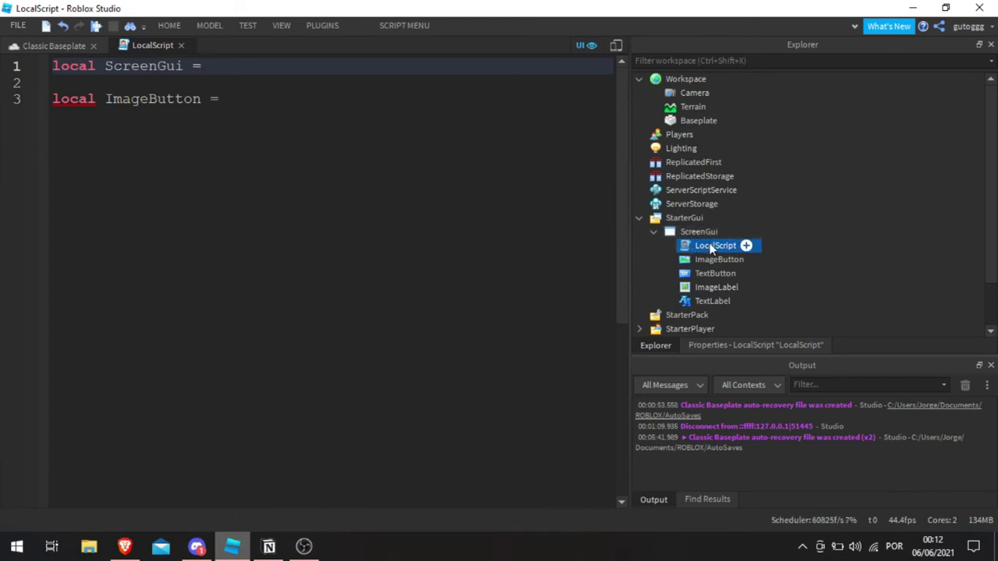
pyautogui.write('s')
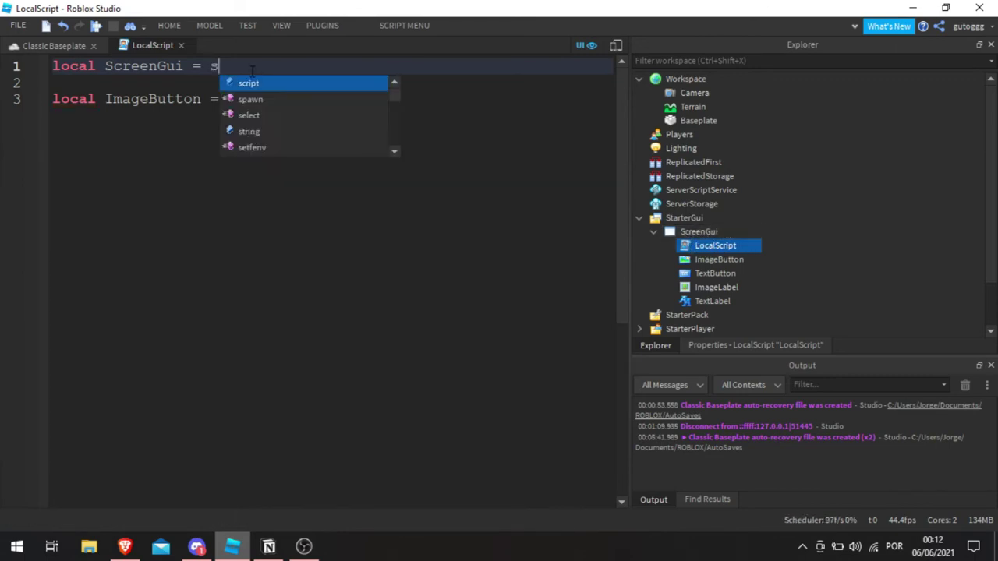
pyautogui.write('cript.Pare')
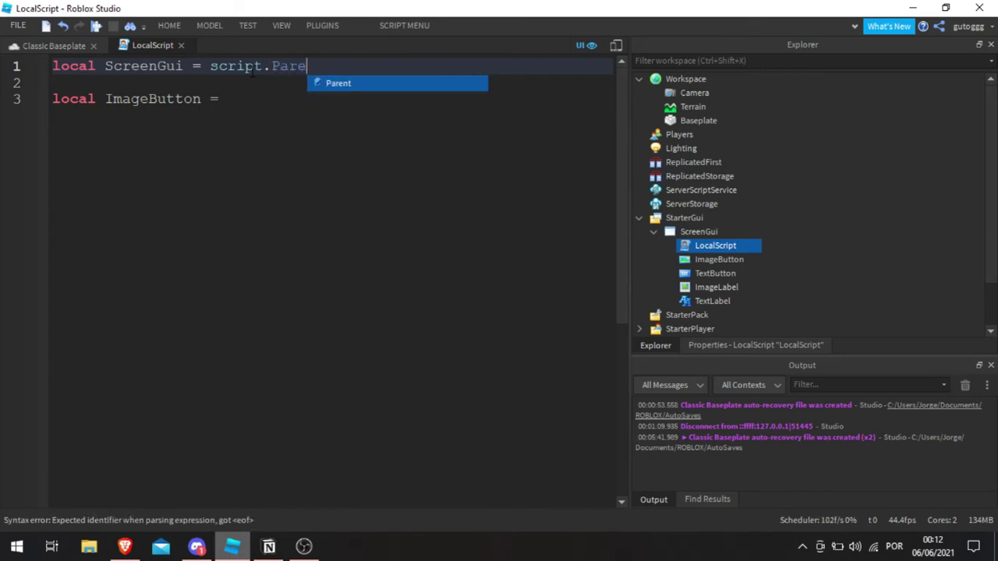
pyautogui.press('Tab')
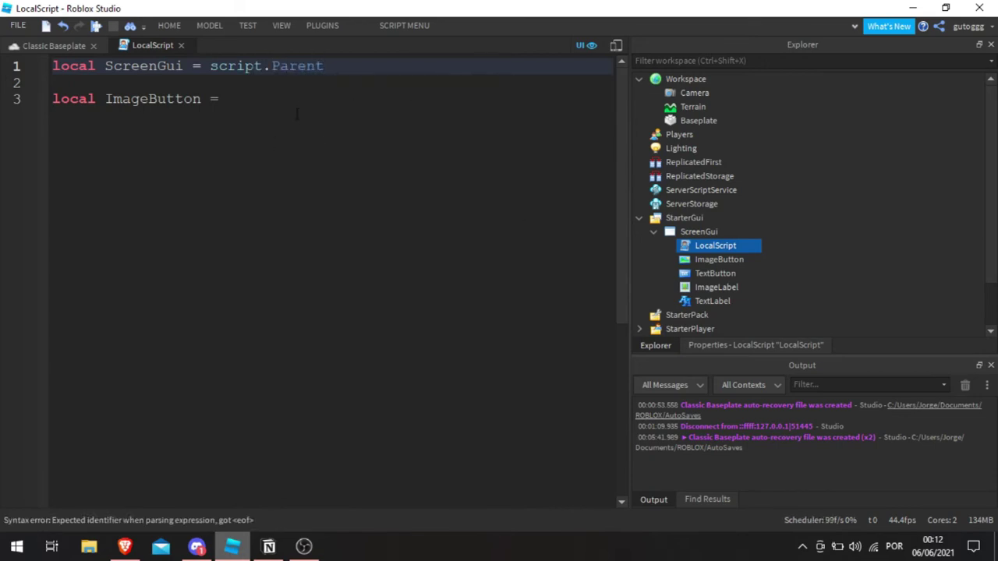
# Step: Complete the ImageButton declaration on line 3 by assigning it ScreenGui.ImageButton
pyautogui.click(238, 117)
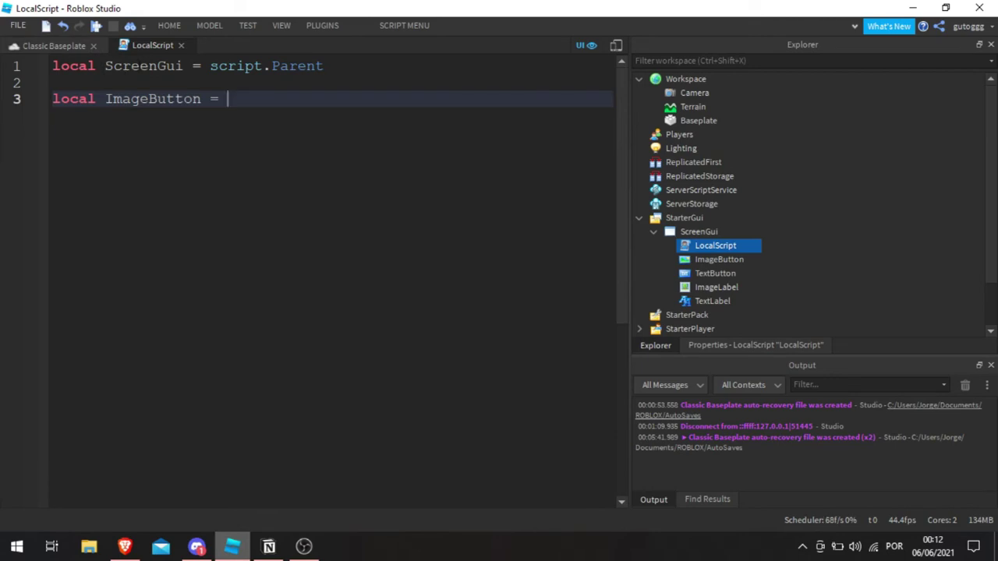
pyautogui.write('Scre')
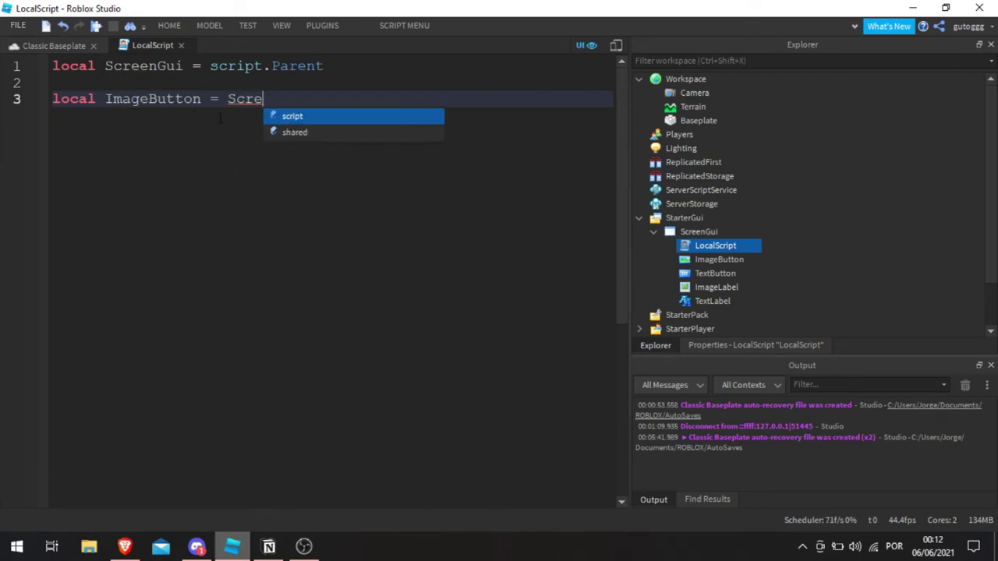
pyautogui.write('enGu')
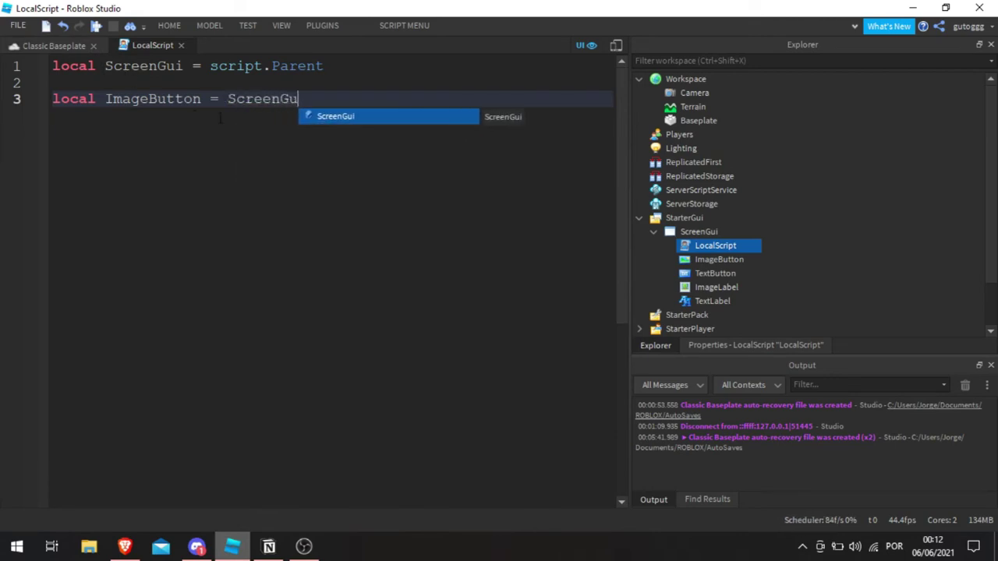
pyautogui.write('i.Ima')
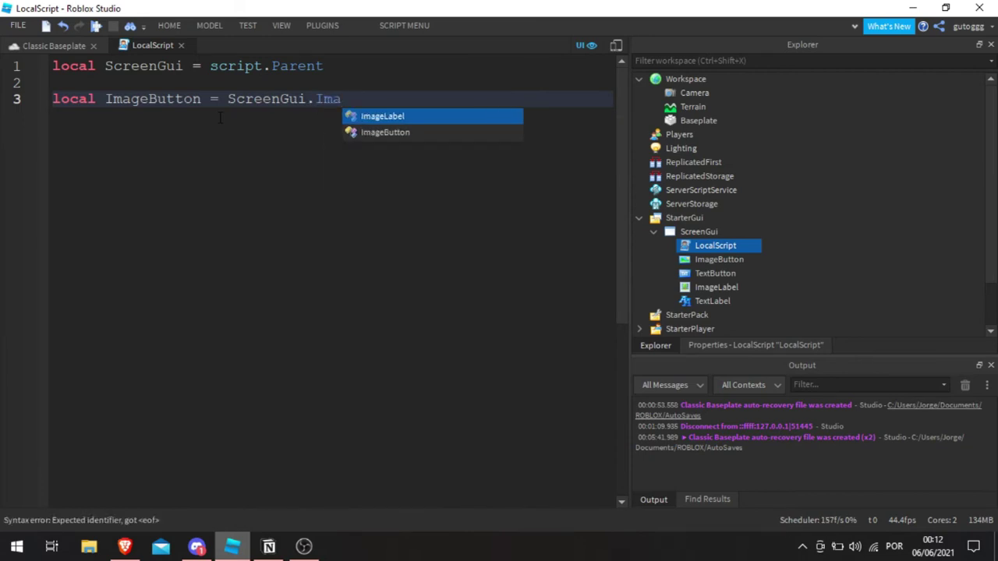
pyautogui.press('Down')
pyautogui.press('Return')
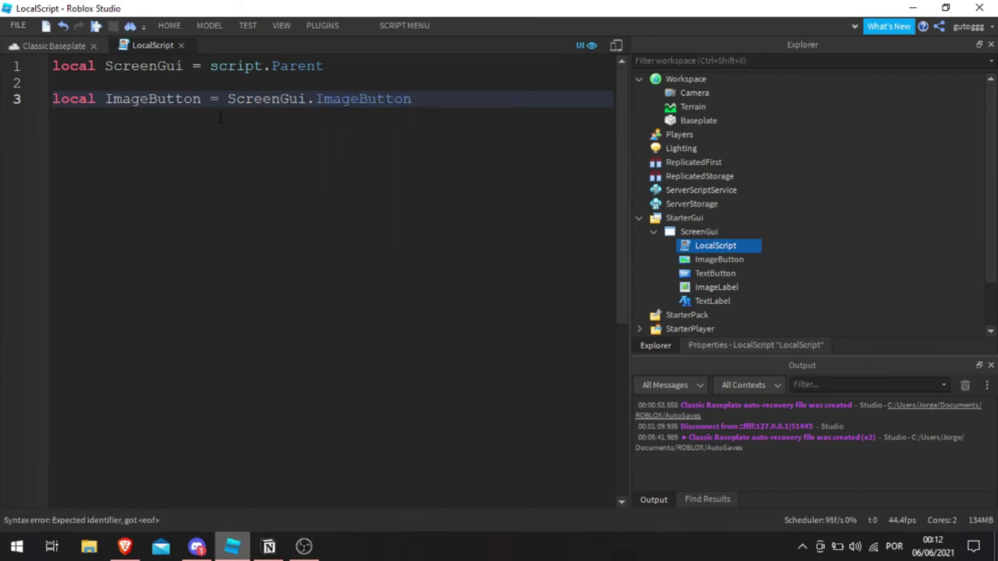
# Step: Add the line "local ImageLabel = ScreenGui.ImageLabel" below the ImageButton declaration
pyautogui.press('Return')
pyautogui.write('l')
pyautogui.press('Return')
pyautogui.write('ImageI')
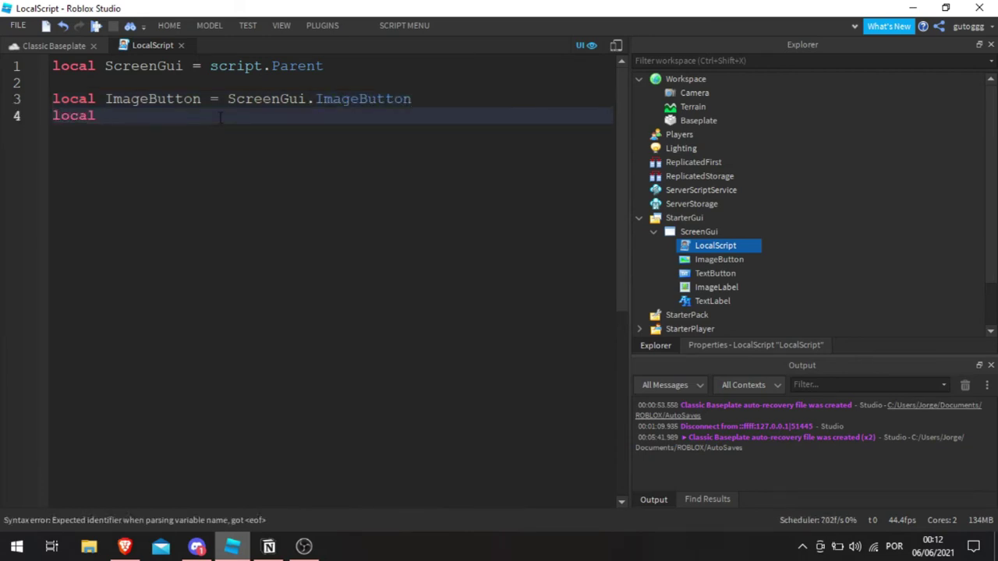
pyautogui.write('abe')
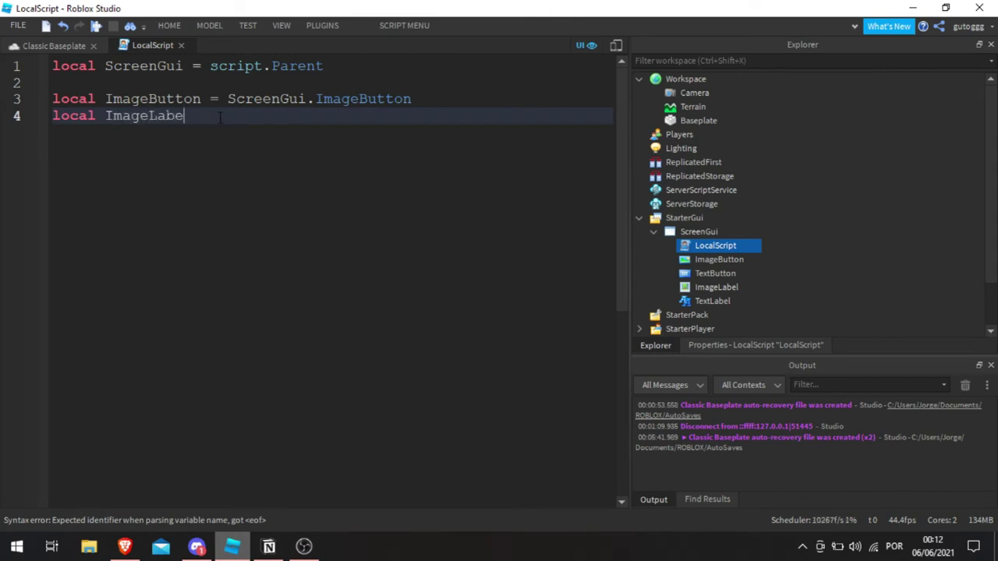
pyautogui.write('l = Scr')
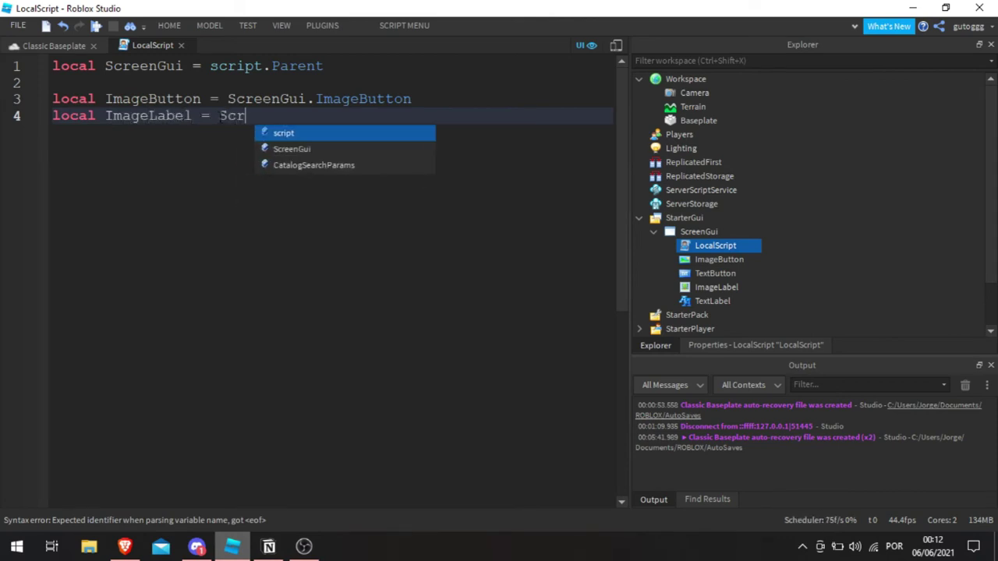
pyautogui.write('eenGui.Ima')
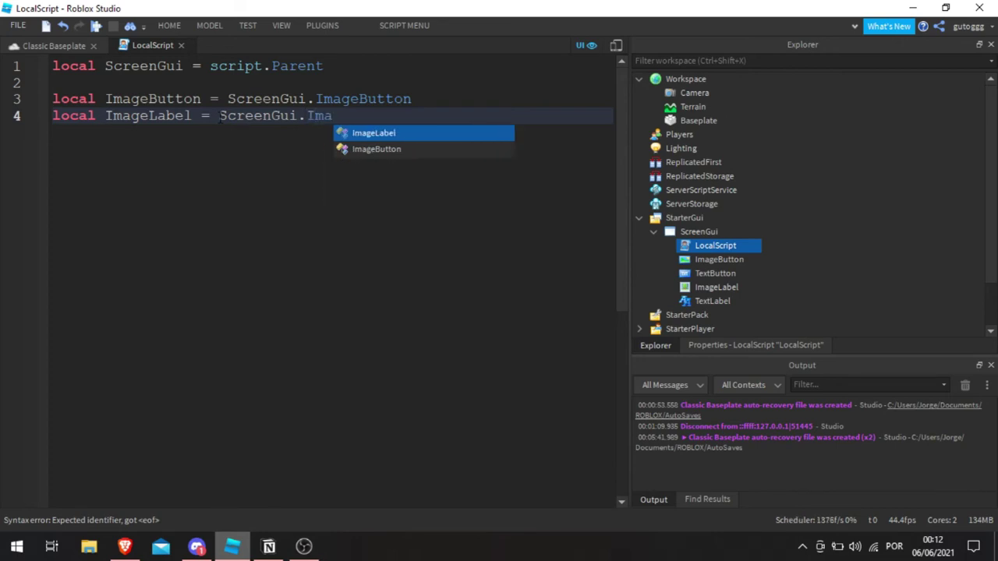
pyautogui.press('Return')
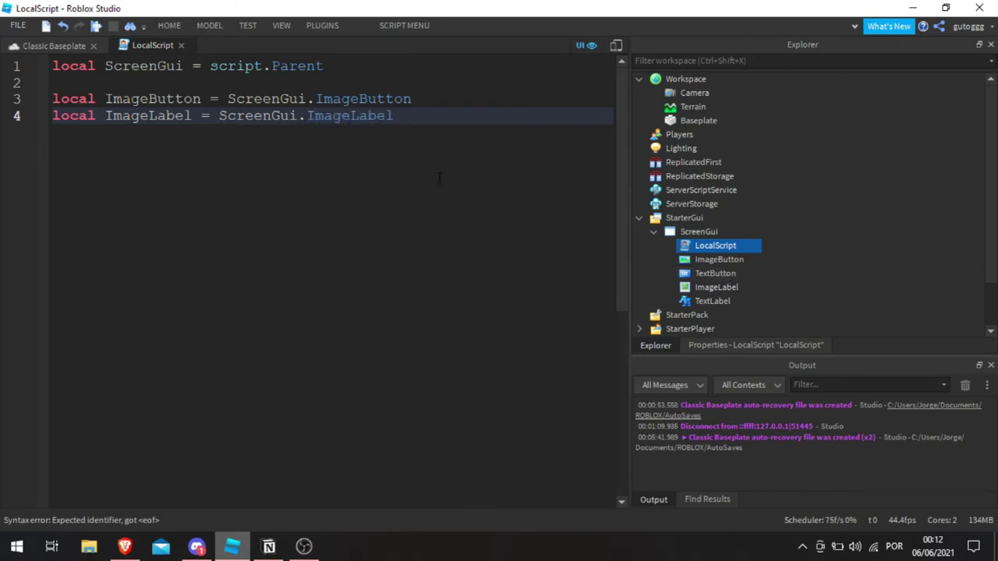
# Step: Select the ImageButton and ImageLabel objects together and add two new lines after the script's declarations
pyautogui.click(706, 258)
pyautogui.keyDown('ctrl'); pyautogui.click(717, 288); pyautogui.keyUp('ctrl')
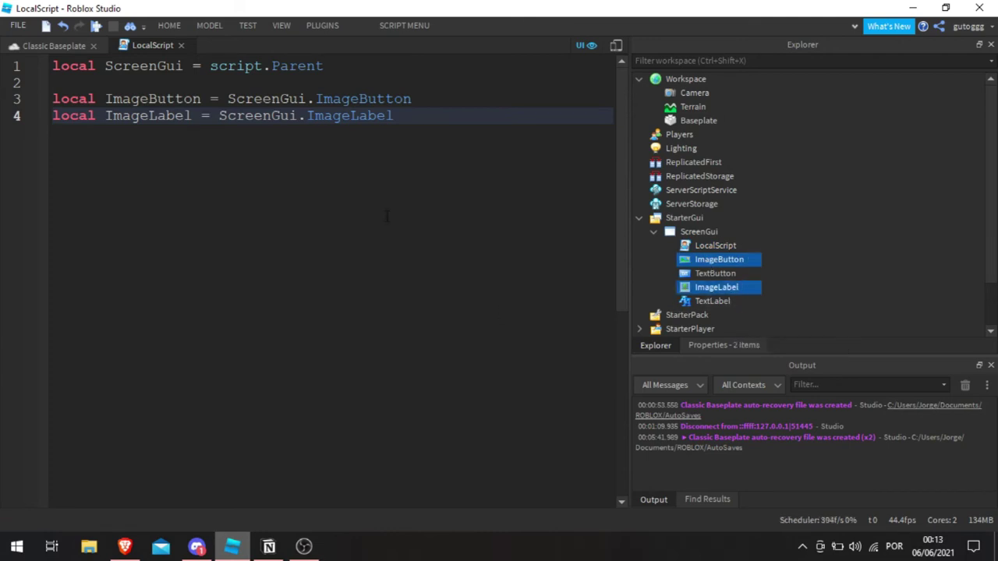
pyautogui.press('Return')
pyautogui.press('Return')
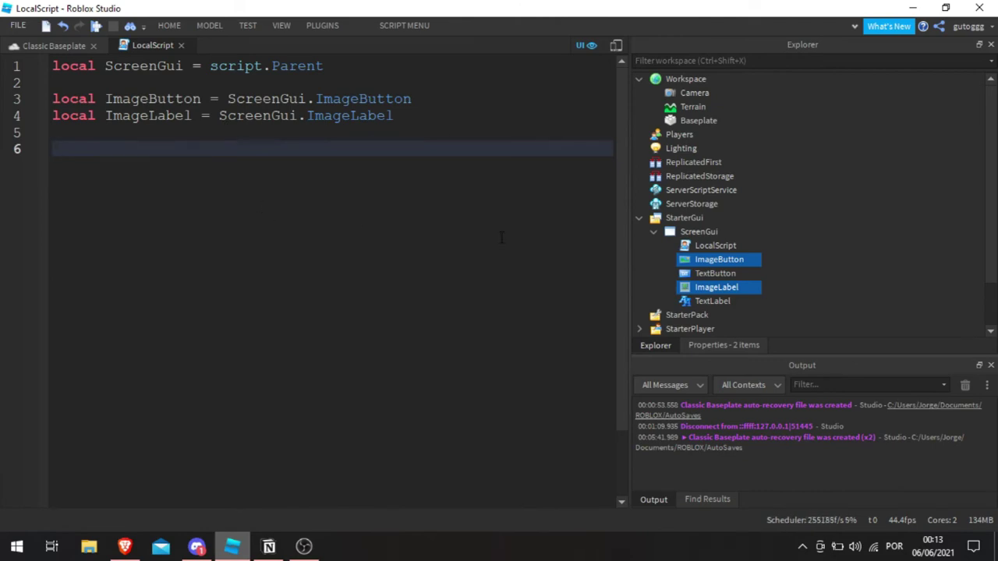
# Step: Open the ImageLabel's properties and examine the asset ID in its Image value
pyautogui.click(703, 286)
pyautogui.click(722, 348)
pyautogui.scroll(-5, 874, 268)
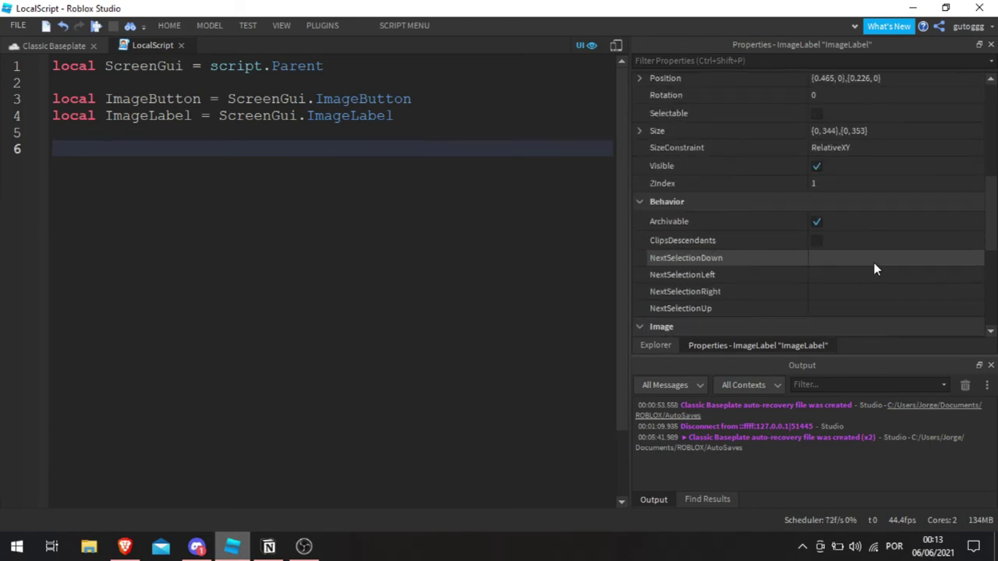
pyautogui.scroll(-4, 871, 259)
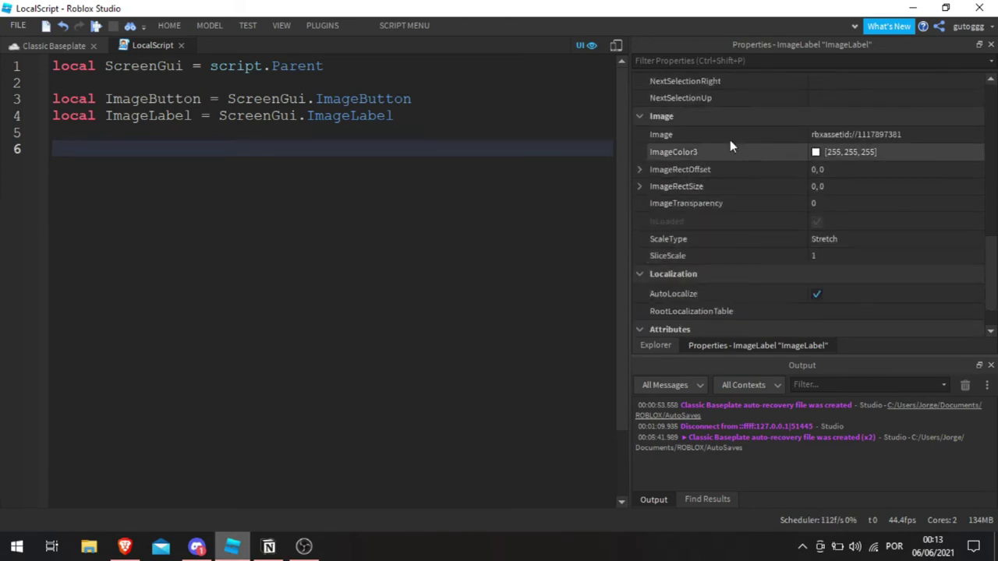
pyautogui.click(896, 134)
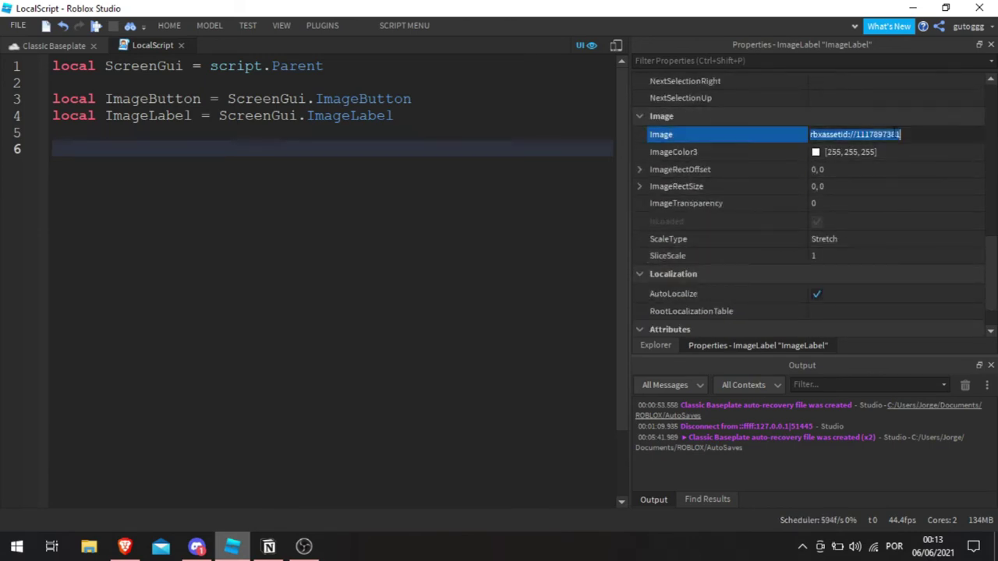
pyautogui.click(866, 135)
pyautogui.moveTo(855, 135); pyautogui.dragTo(934, 146)
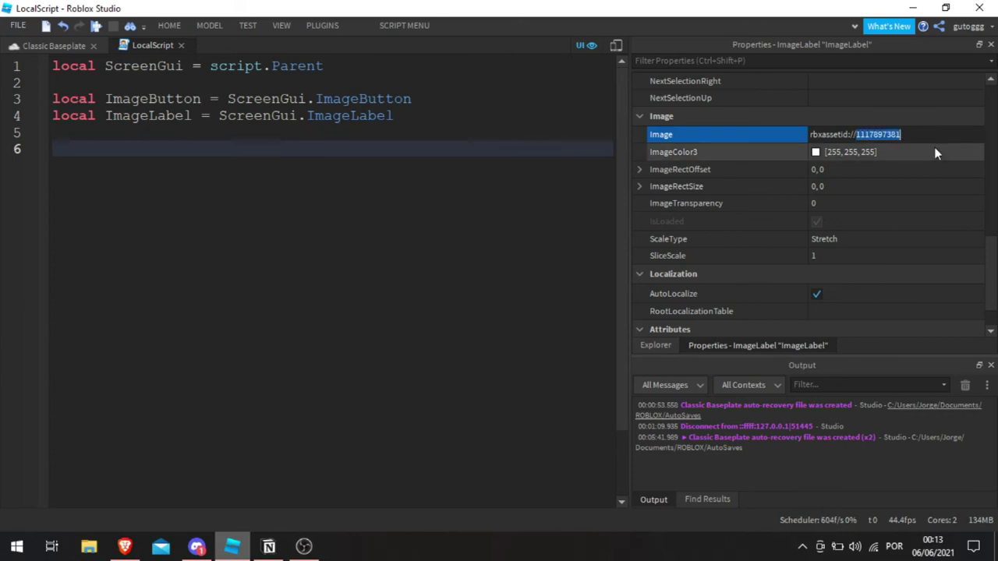
pyautogui.click(924, 135)
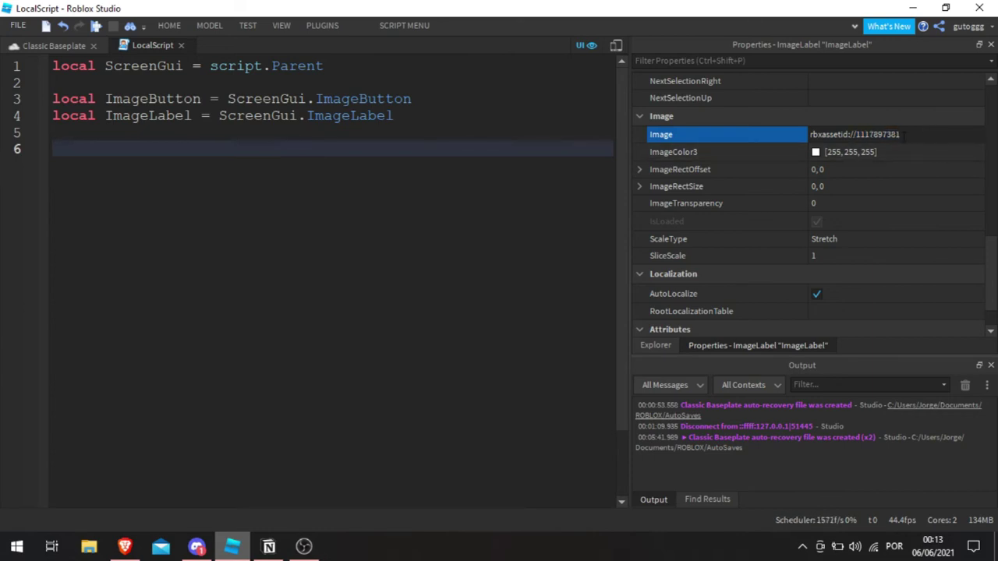
# Step: Copy the asset ID from the ImageLabel's Image property, then clear that value
pyautogui.moveTo(903, 136); pyautogui.dragTo(810, 134)
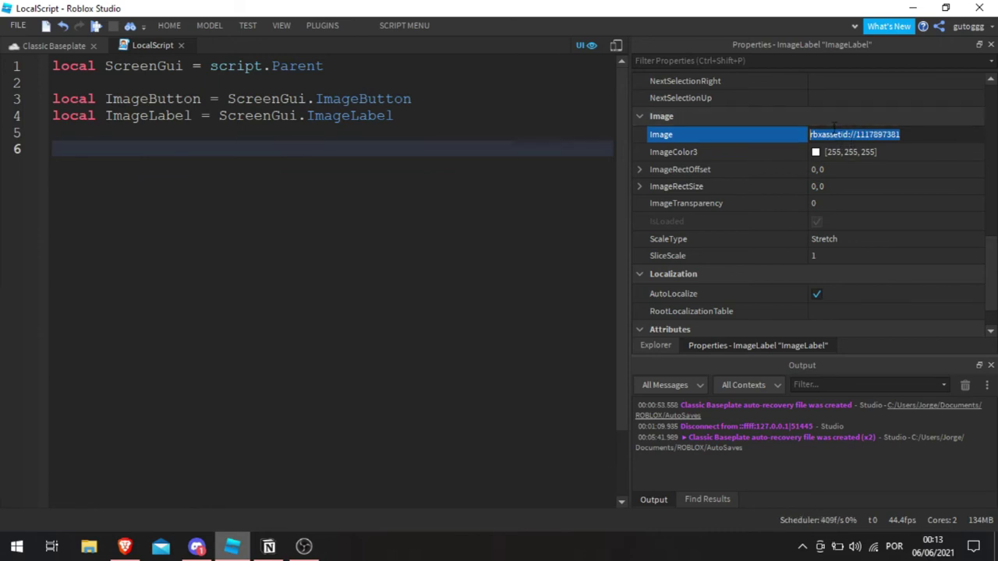
pyautogui.click(489, 206)
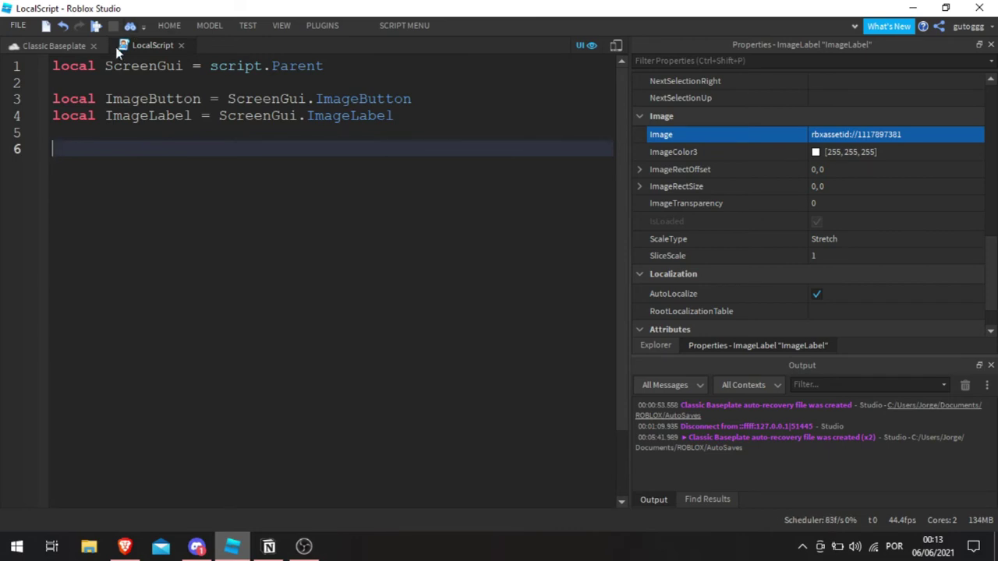
pyautogui.click(47, 46)
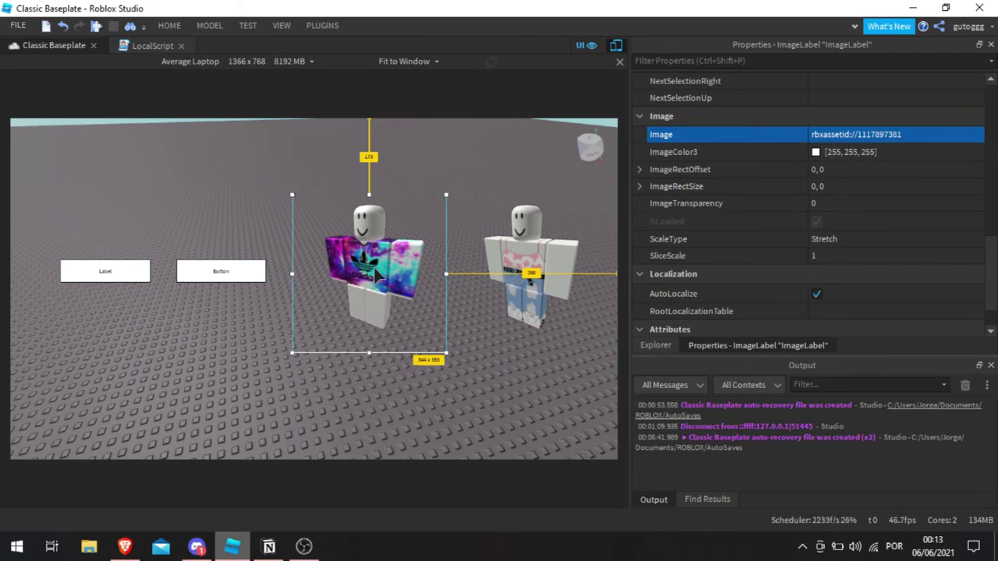
pyautogui.click(866, 134)
pyautogui.hotkey('ctrl', 'c')
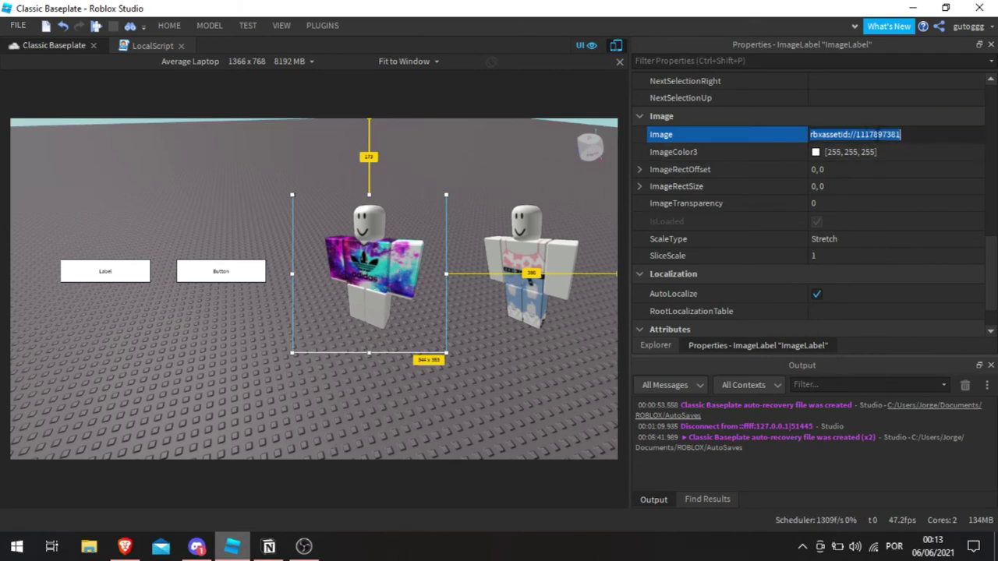
pyautogui.press('BackSpace')
pyautogui.press('Return')
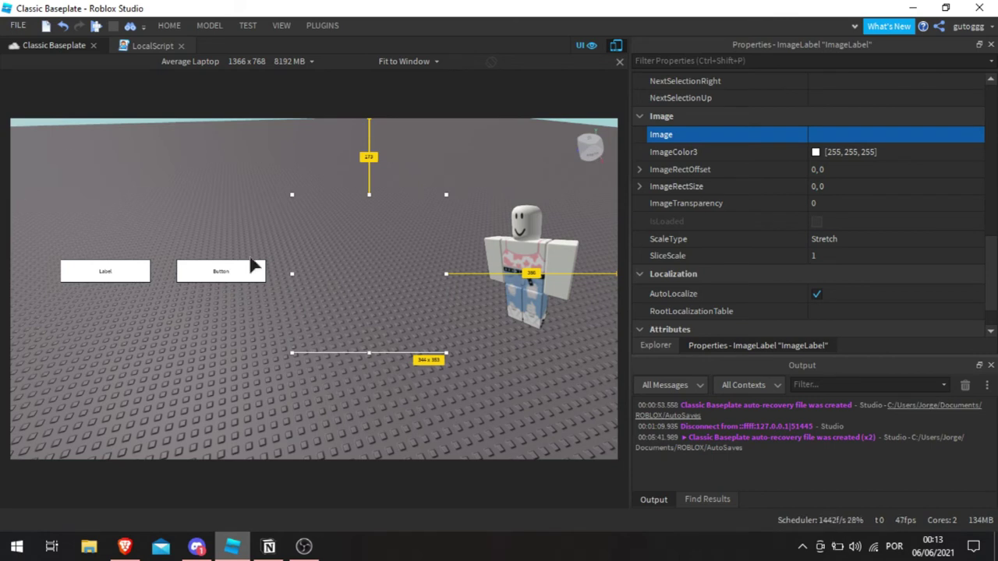
pyautogui.click(141, 46)
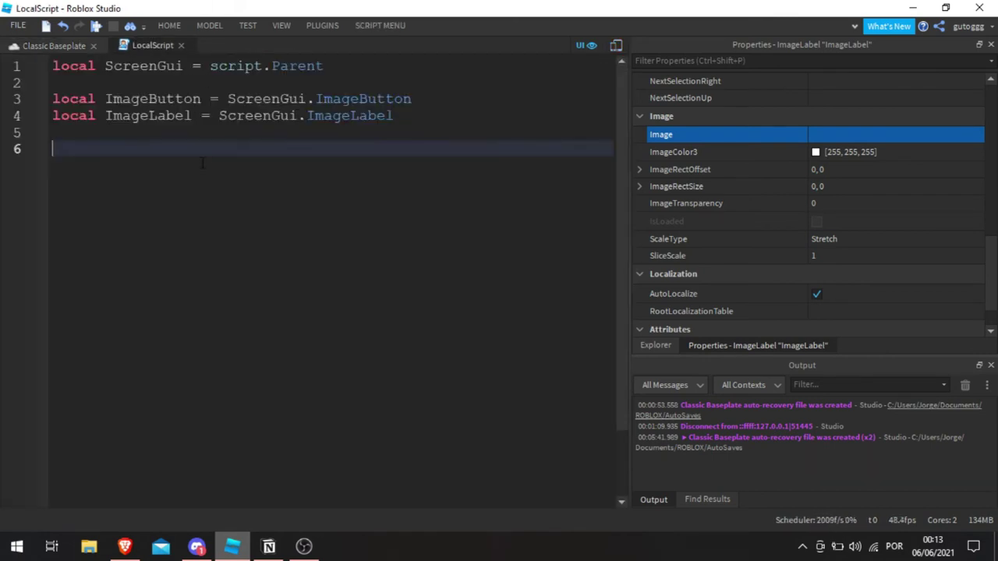
pyautogui.write('ImageLabel.')
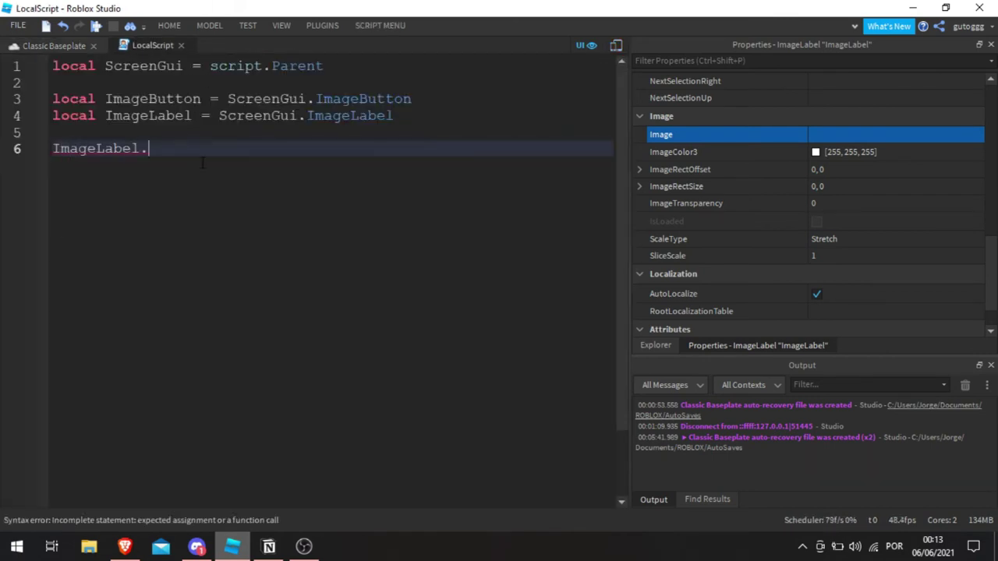
pyautogui.write('Image =')
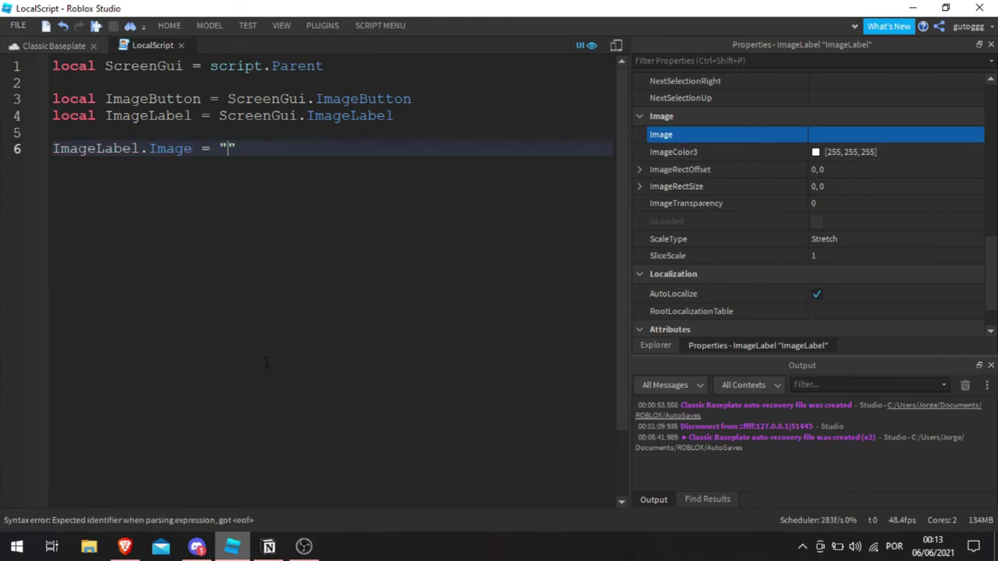
pyautogui.hotkey('ctrl', 'v')
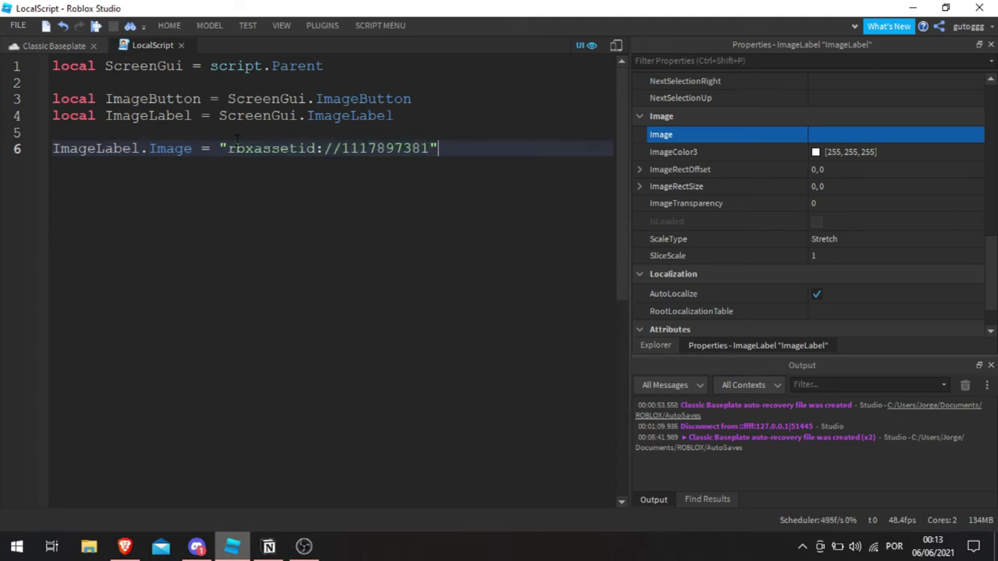
pyautogui.moveTo(221, 148); pyautogui.dragTo(477, 148)
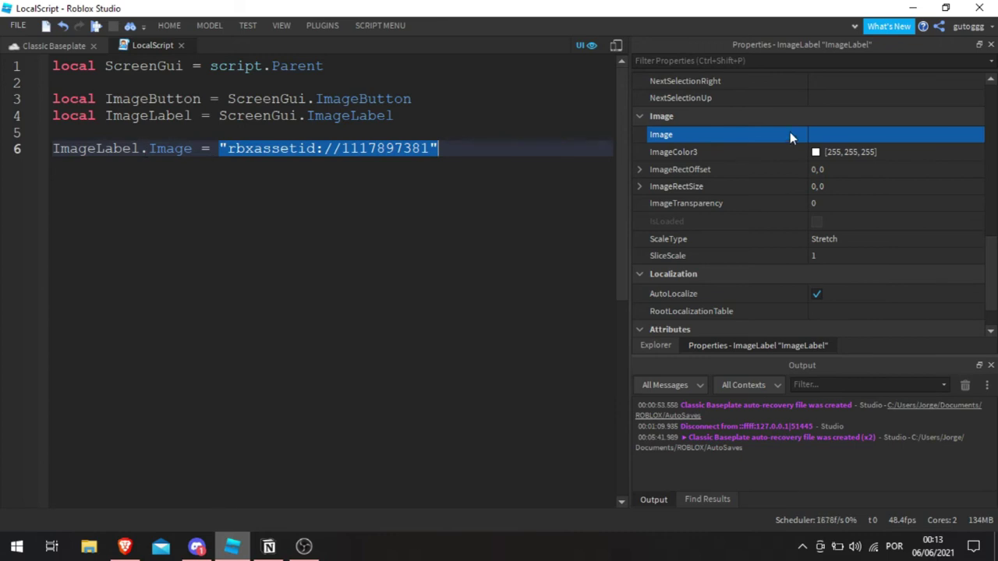
# Step: Playtest the place to check the image that the script assigns to the ImageLabel, and stop the test
pyautogui.click(54, 45)
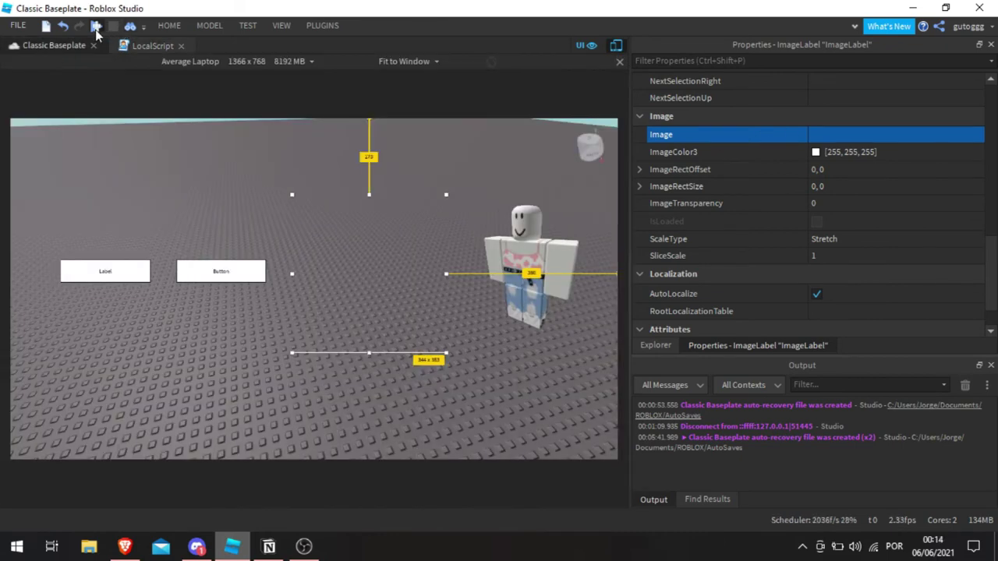
pyautogui.press('F5')
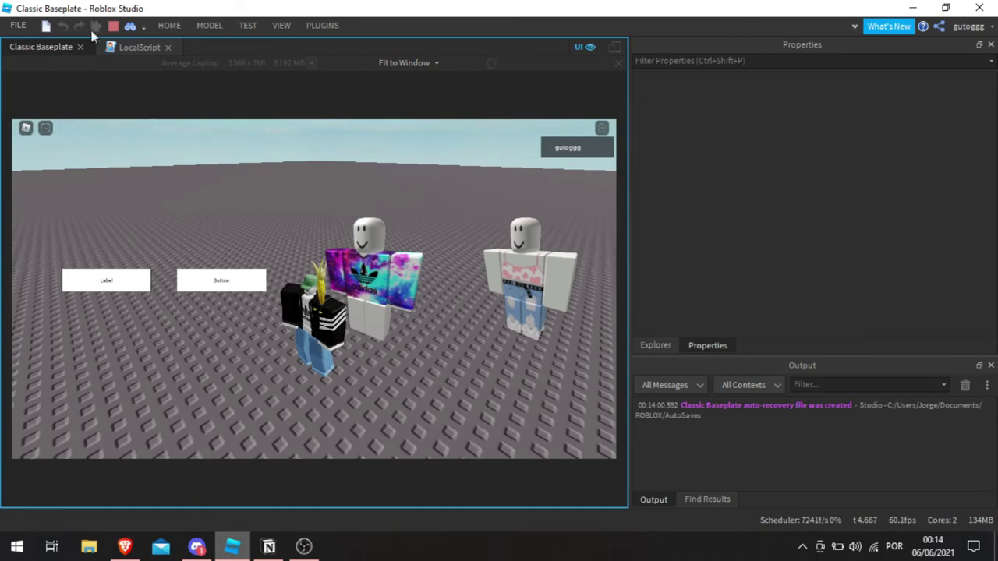
pyautogui.hotkey('shift', 'F5')
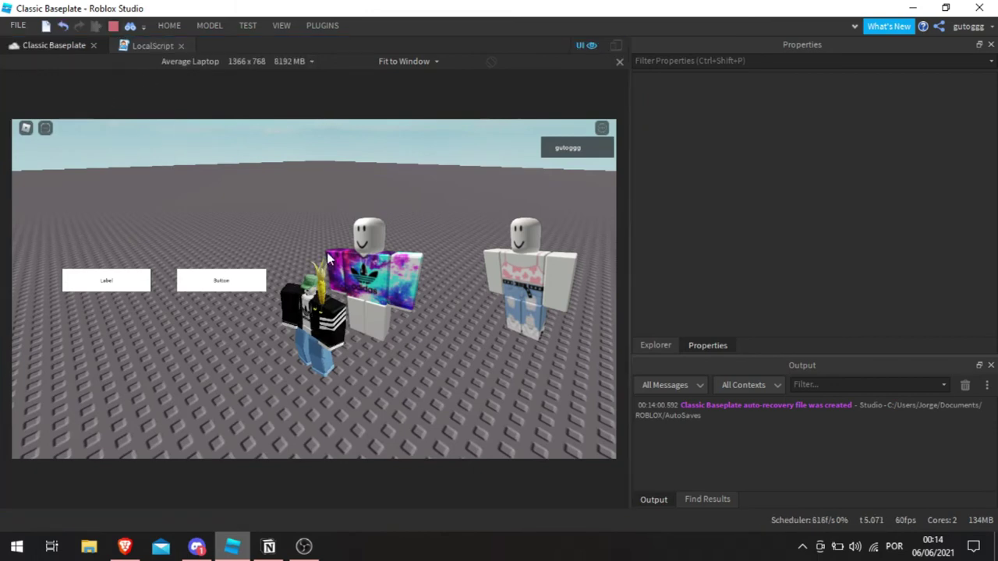
# Step: Delete the ImageLabel.Image assignment on line 6 of the LocalScript
pyautogui.click(148, 46)
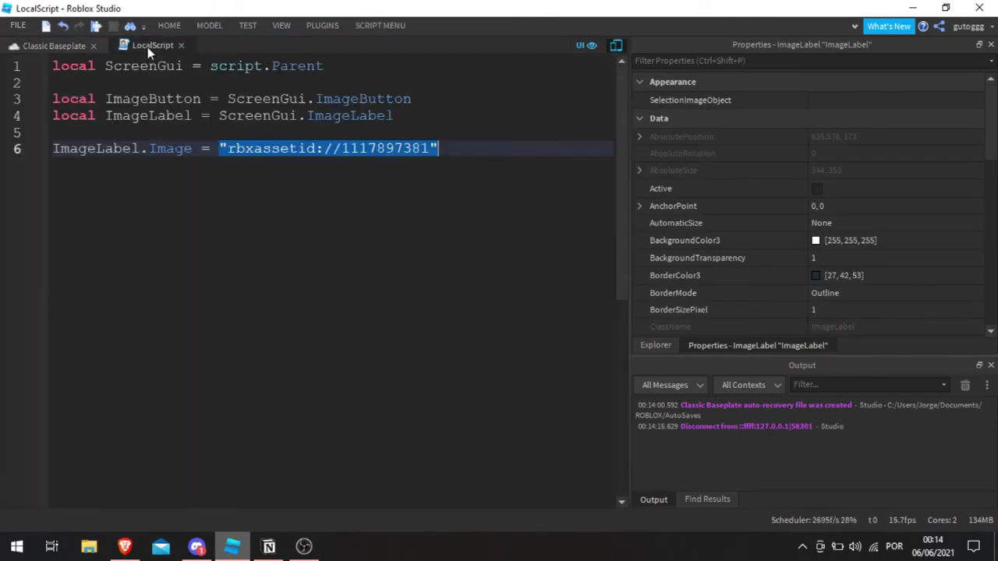
pyautogui.click(476, 150)
pyautogui.hotkey('shift', 'Left')
pyautogui.hotkey('shift', 'Left')
pyautogui.hotkey('shift', 'Left')
pyautogui.hotkey('shift', 'Left')
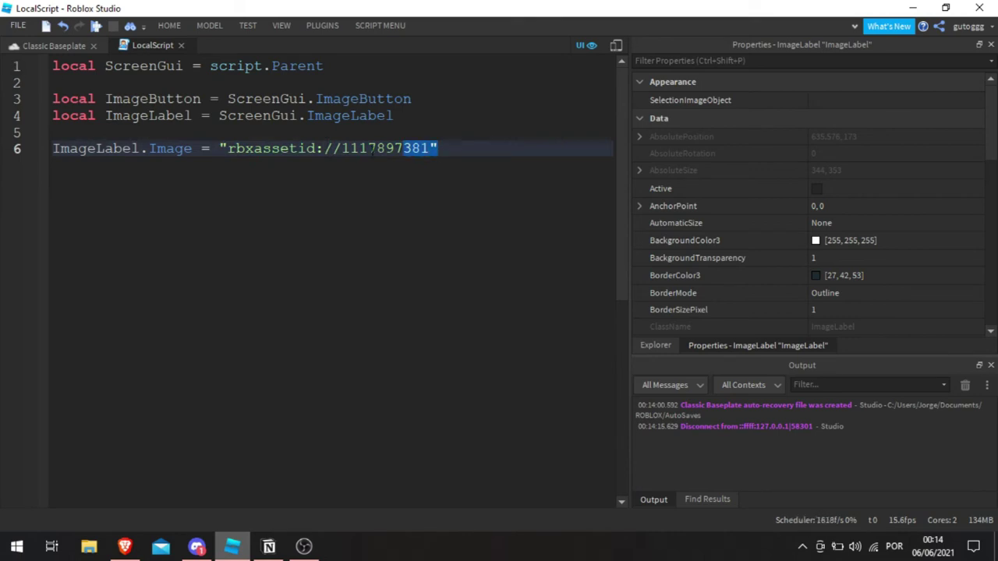
pyautogui.hotkey('ctrl', 'a')
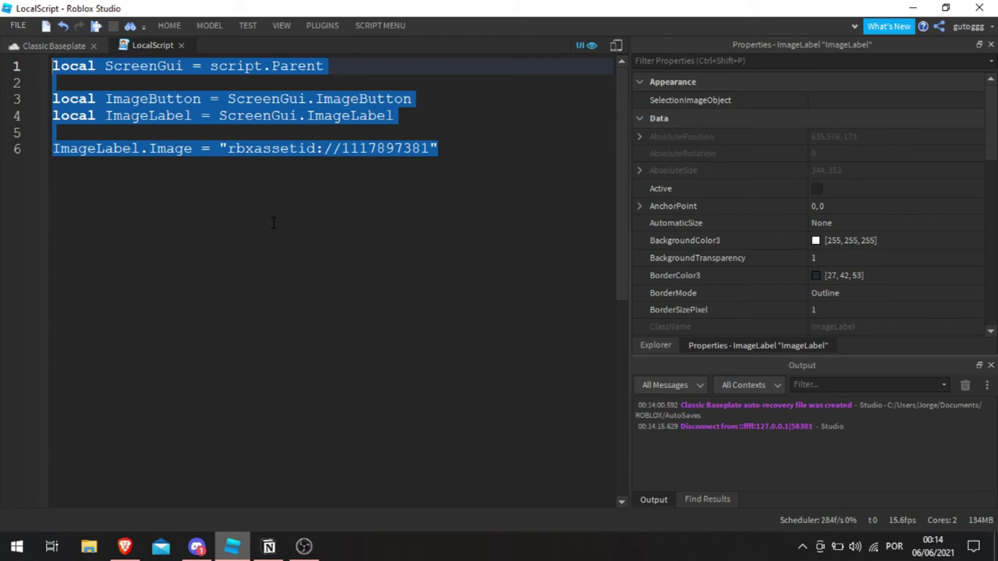
pyautogui.moveTo(438, 148); pyautogui.dragTo(29, 142)
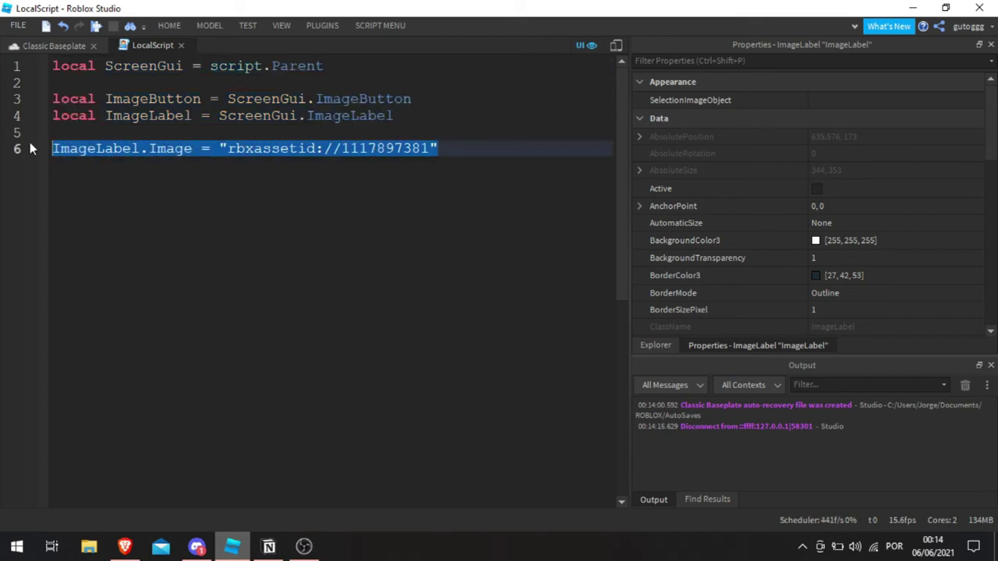
pyautogui.press('BackSpace')
# Step: Return to the Classic Baseplate view and undo the clearing of the ImageLabel's image
pyautogui.click(54, 45)
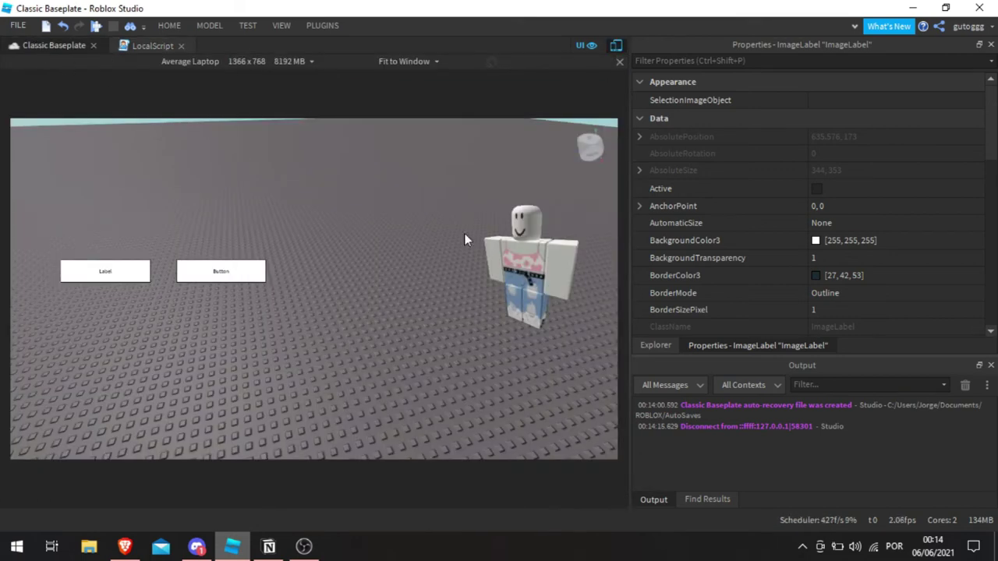
pyautogui.click(498, 372)
pyautogui.hotkey('ctrl', 'z')
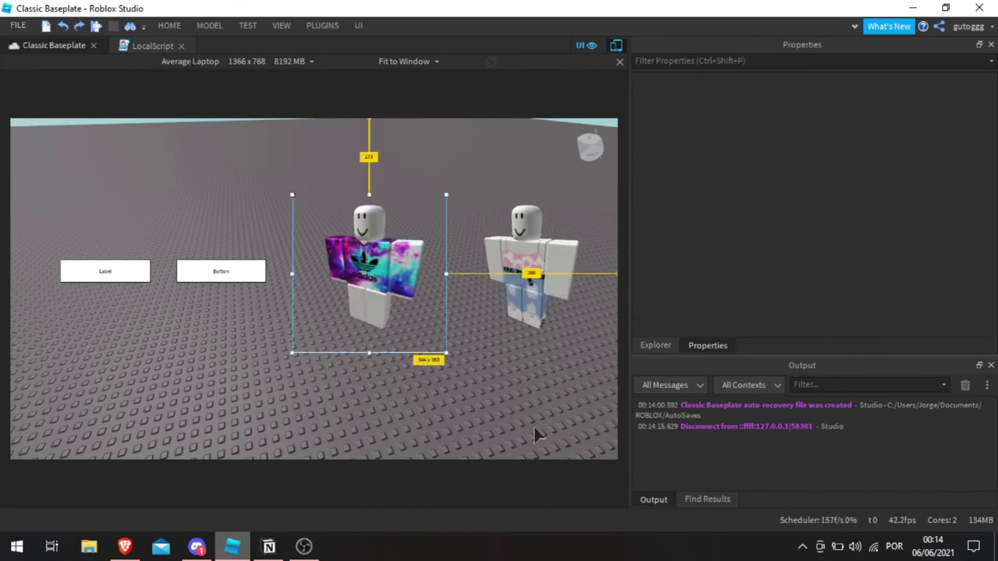
# Step: Delete the ImageButton and ImageLabel objects from the ScreenGui
pyautogui.click(295, 360)
pyautogui.click(655, 344)
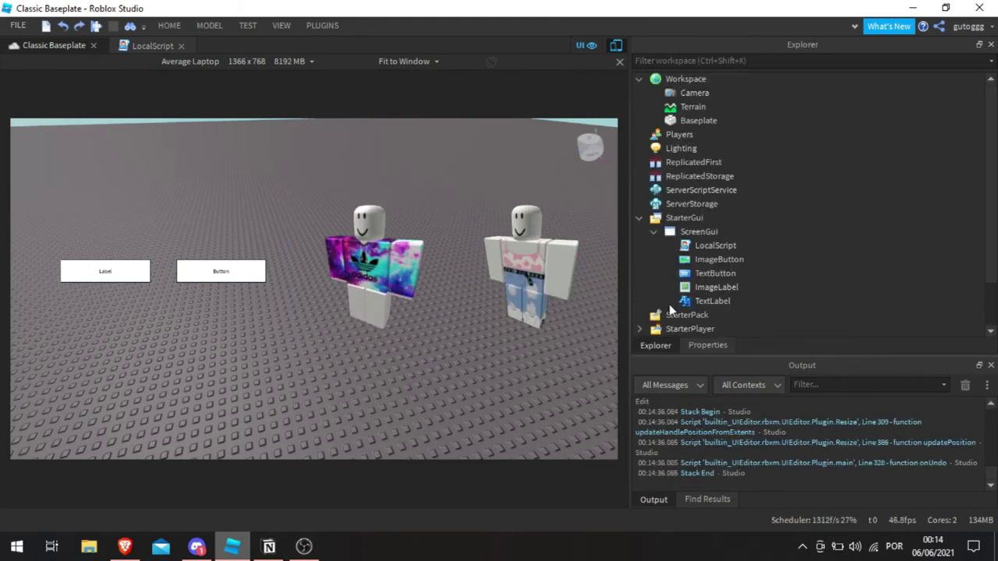
pyautogui.click(696, 260)
pyautogui.keyDown('ctrl'); pyautogui.click(702, 287); pyautogui.keyUp('ctrl')
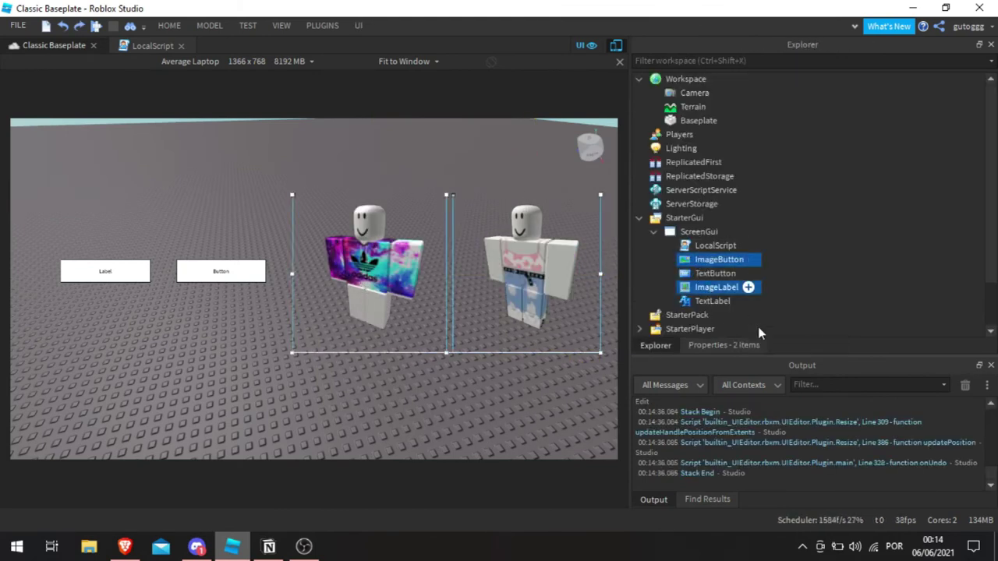
pyautogui.press('Delete')
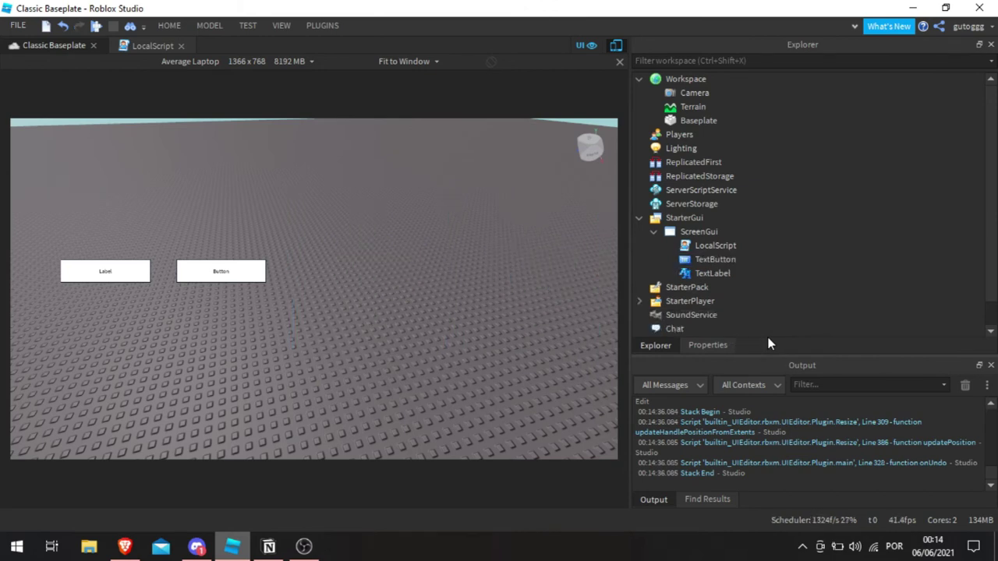
# Step: Enlarge the TextButton and TextLabel together to about 378 x 194 pixels each and centre the pair on the screen
pyautogui.click(722, 248)
pyautogui.click(715, 261)
pyautogui.keyDown('ctrl'); pyautogui.click(712, 273); pyautogui.keyUp('ctrl')
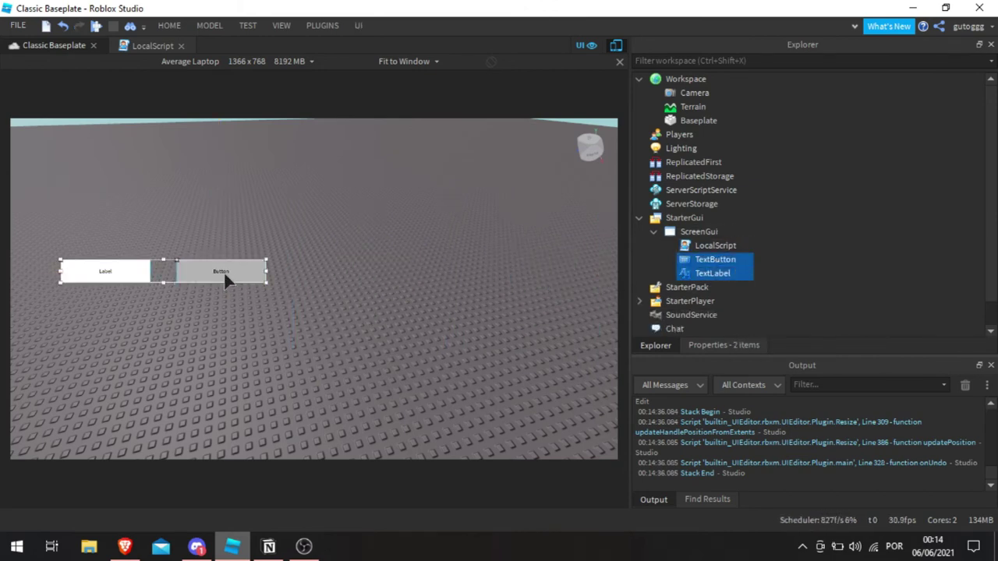
pyautogui.moveTo(225, 281); pyautogui.dragTo(540, 236)
pyautogui.moveTo(461, 276); pyautogui.dragTo(428, 287)
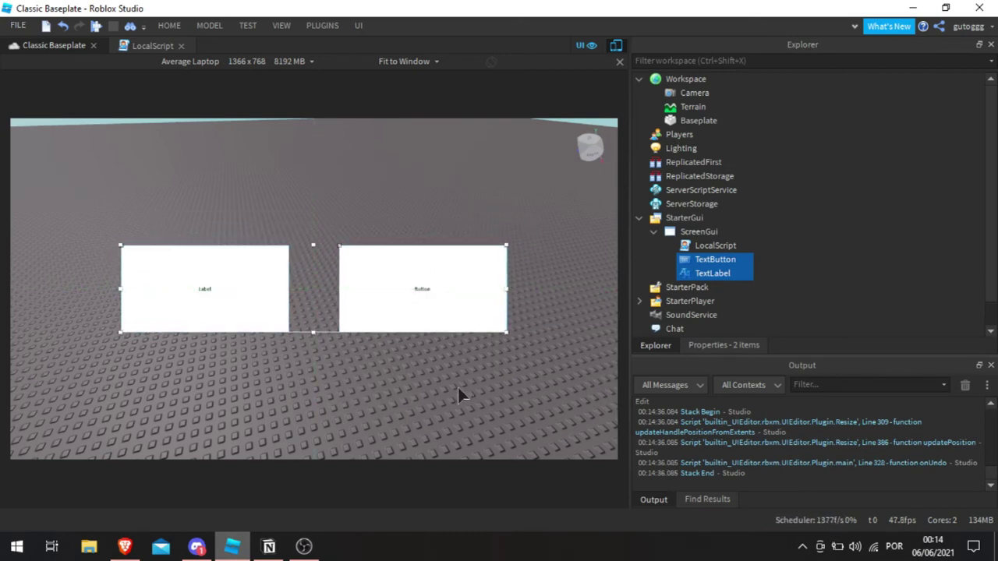
# Step: Set the TextButton's Text property to "Olá Devs"
pyautogui.moveTo(711, 272)
pyautogui.mouseDown()
pyautogui.moveTo(709, 286)
pyautogui.moveTo(721, 272)
pyautogui.moveTo(705, 290)
pyautogui.mouseUp()
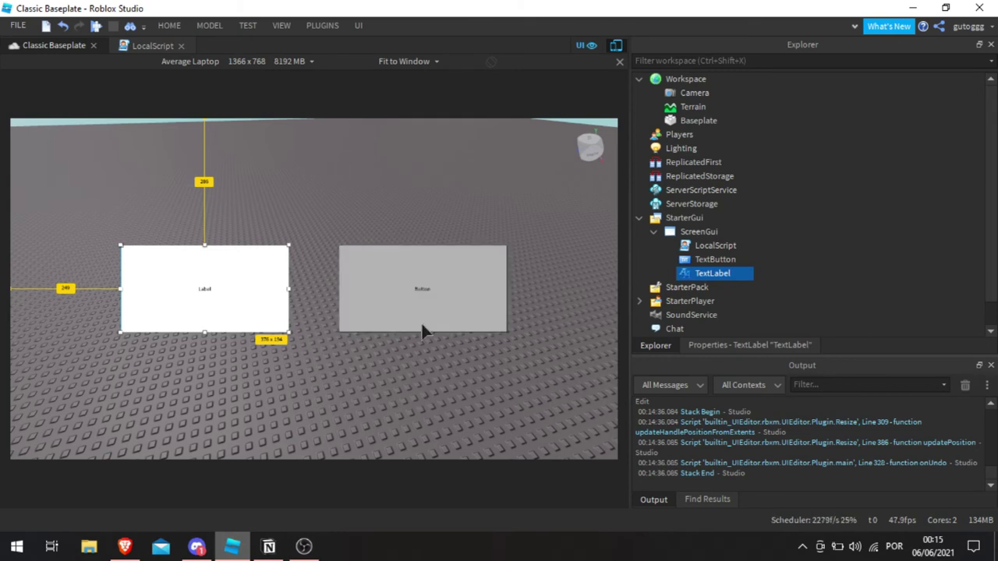
pyautogui.click(702, 261)
pyautogui.click(719, 345)
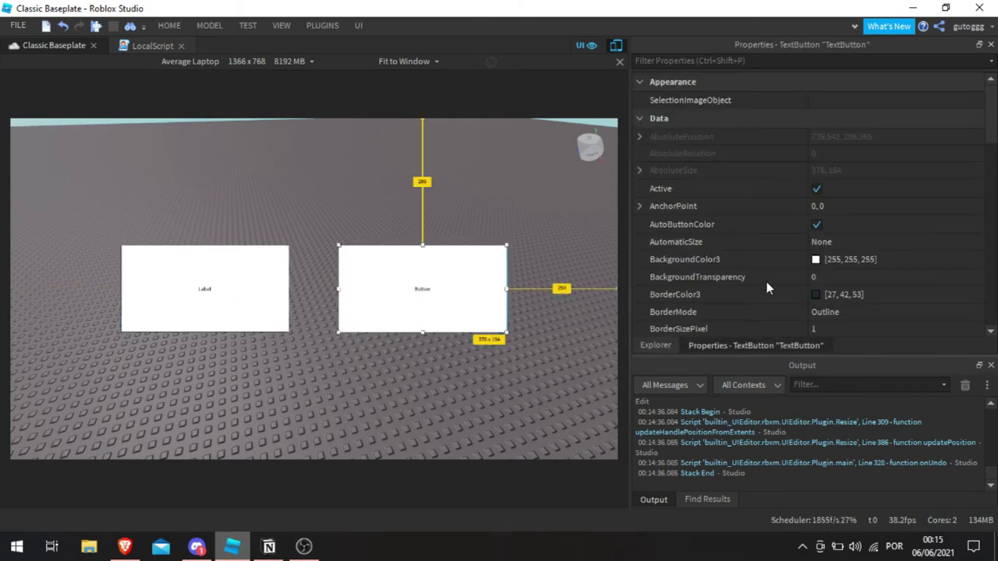
pyautogui.scroll(-6, 773, 277)
pyautogui.scroll(-2, 773, 275)
pyautogui.scroll(1, 772, 277)
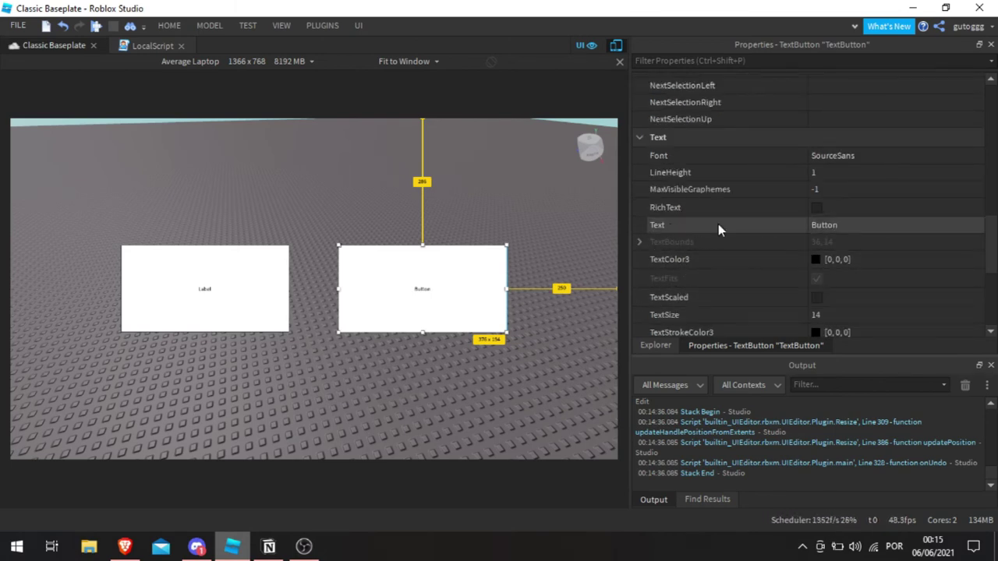
pyautogui.click(858, 225)
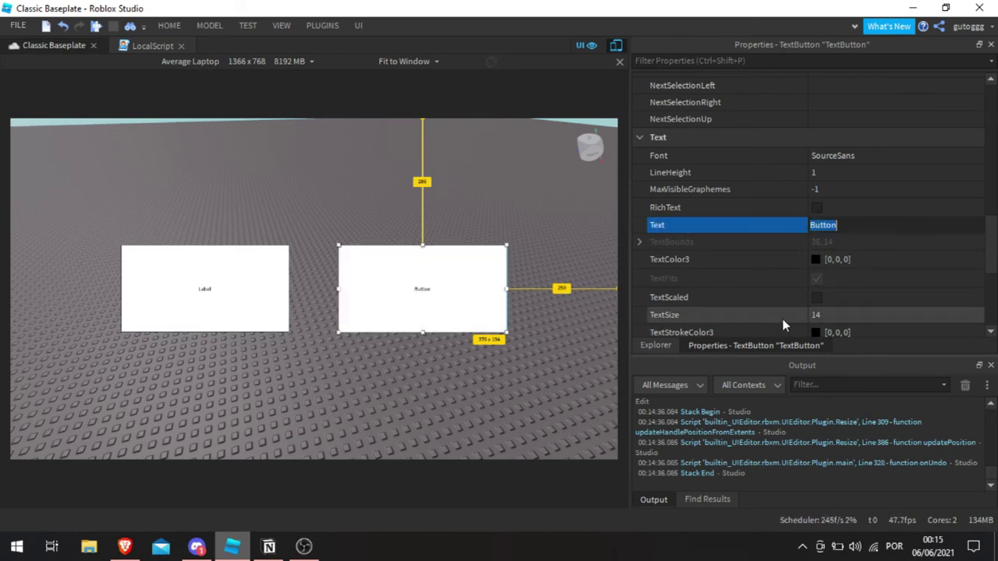
pyautogui.write('Ol')
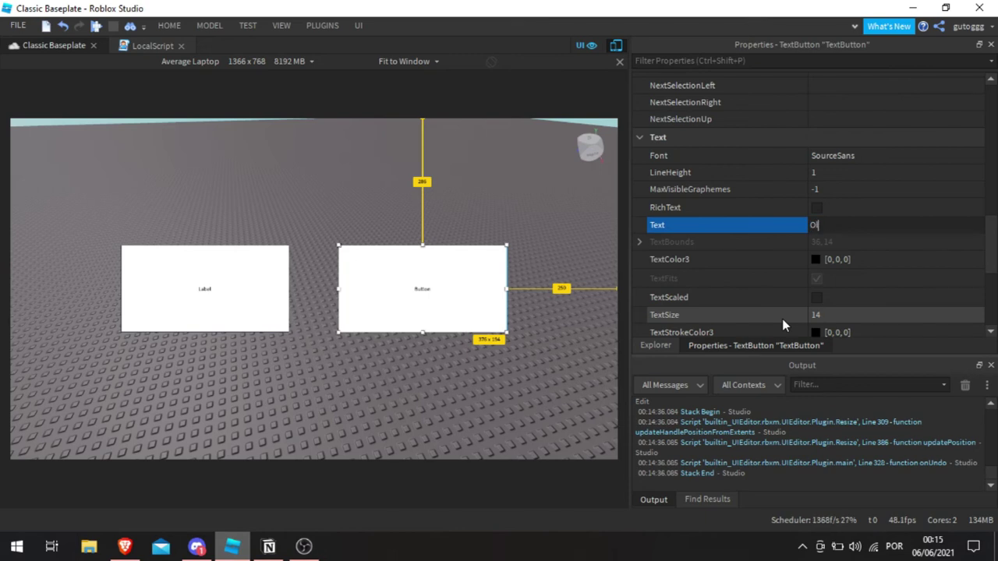
pyautogui.write('á Devs')
pyautogui.press('Return')
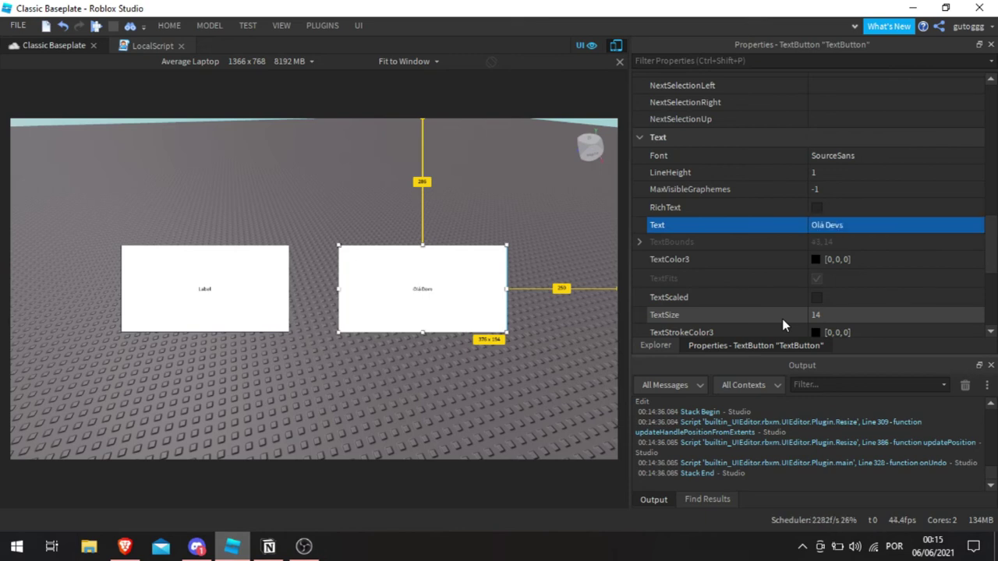
# Step: Set the TextLabel's Text property to "Inscrevam-se"
pyautogui.click(202, 286)
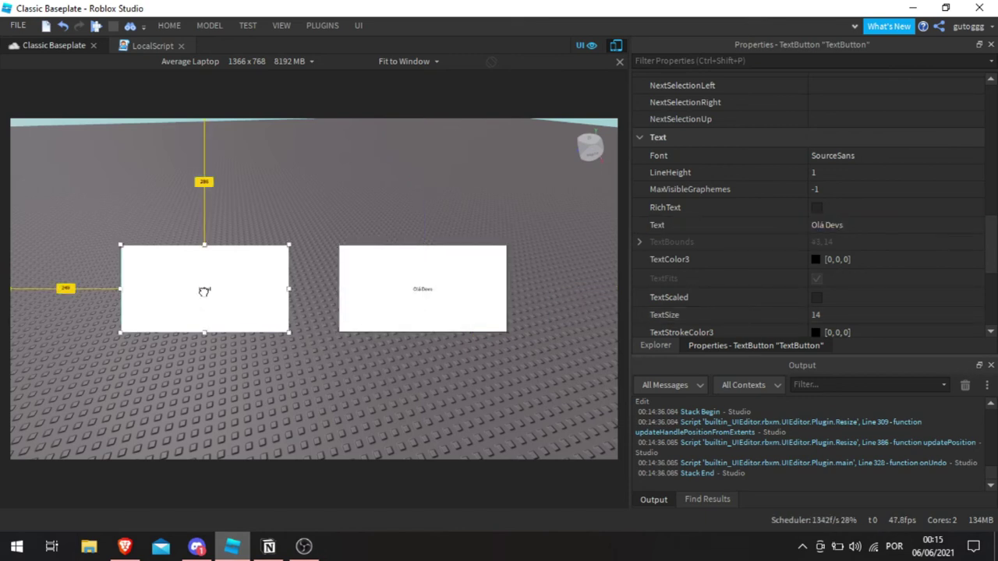
pyautogui.scroll(-3, 837, 262)
pyautogui.scroll(3, 837, 262)
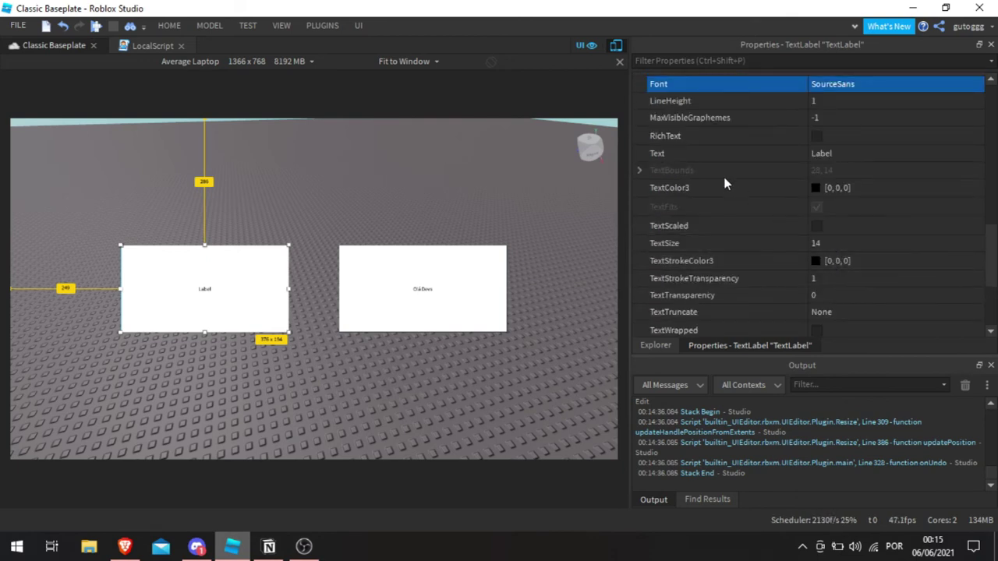
pyautogui.click(886, 156)
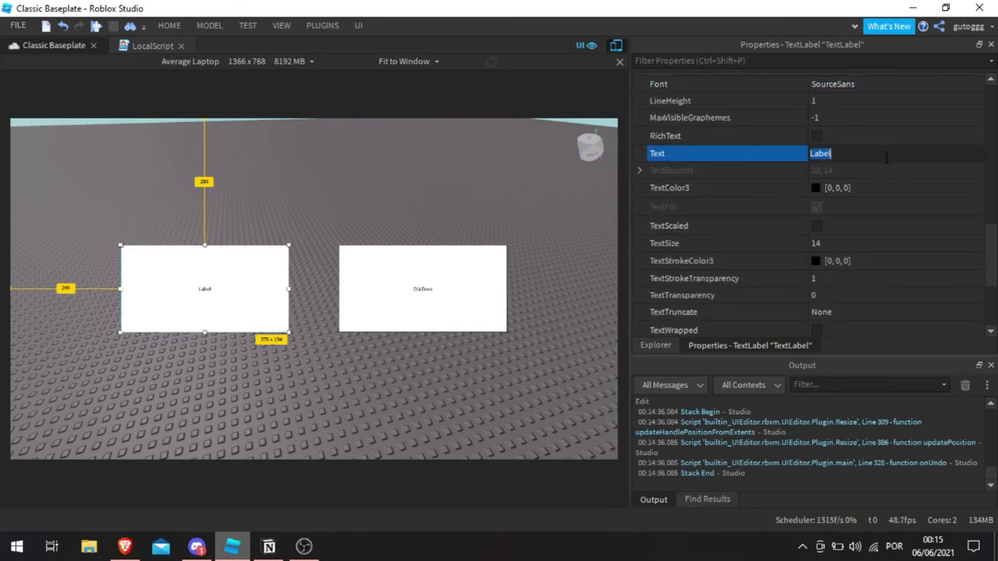
pyautogui.write('Inscrevam-')
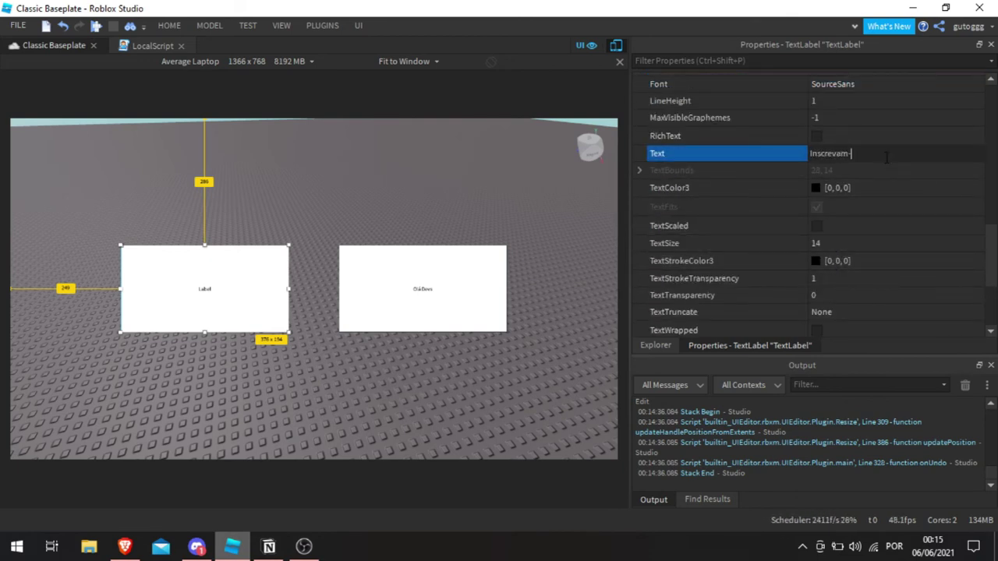
pyautogui.write('se')
pyautogui.press('Return')
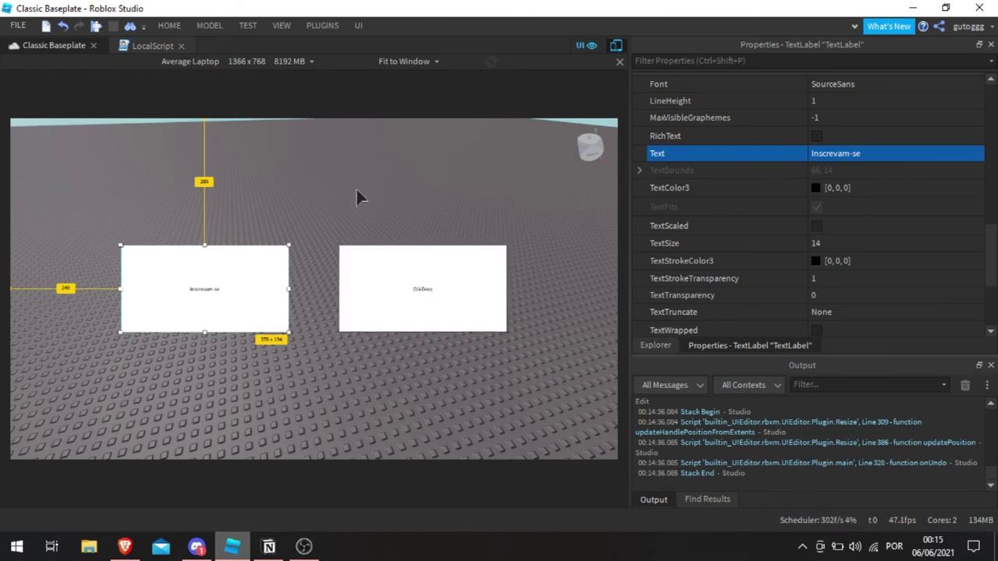
# Step: Enable TextScaled for both the TextLabel and the TextButton
pyautogui.keyDown('ctrl'); pyautogui.click(429, 290); pyautogui.keyUp('ctrl')
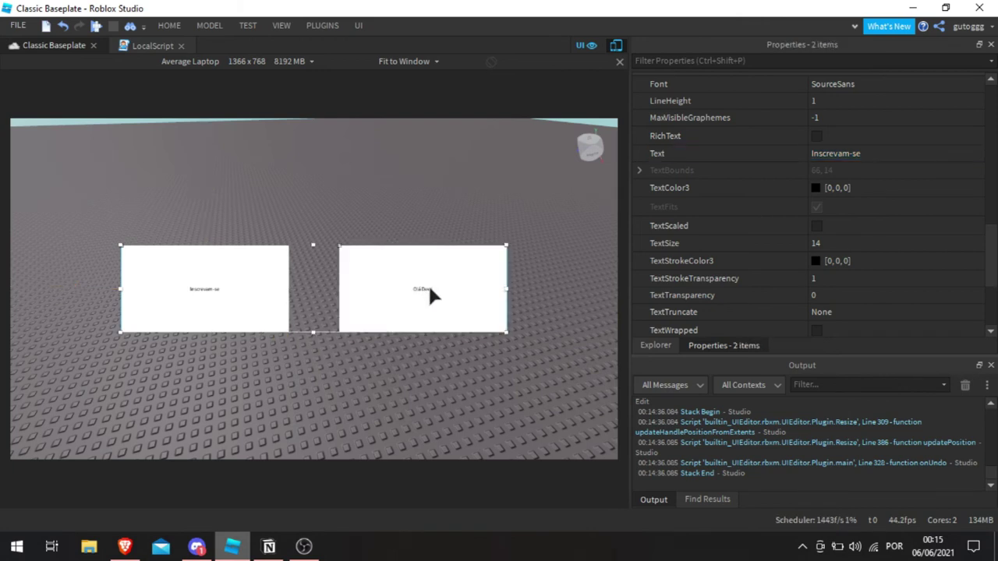
pyautogui.scroll(-2, 728, 279)
pyautogui.scroll(-3, 730, 284)
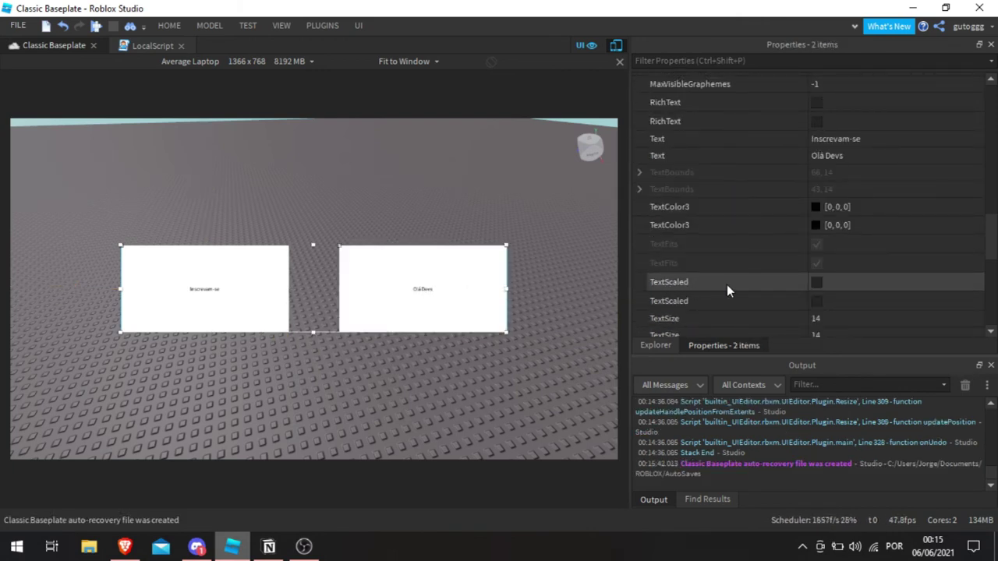
pyautogui.click(814, 283)
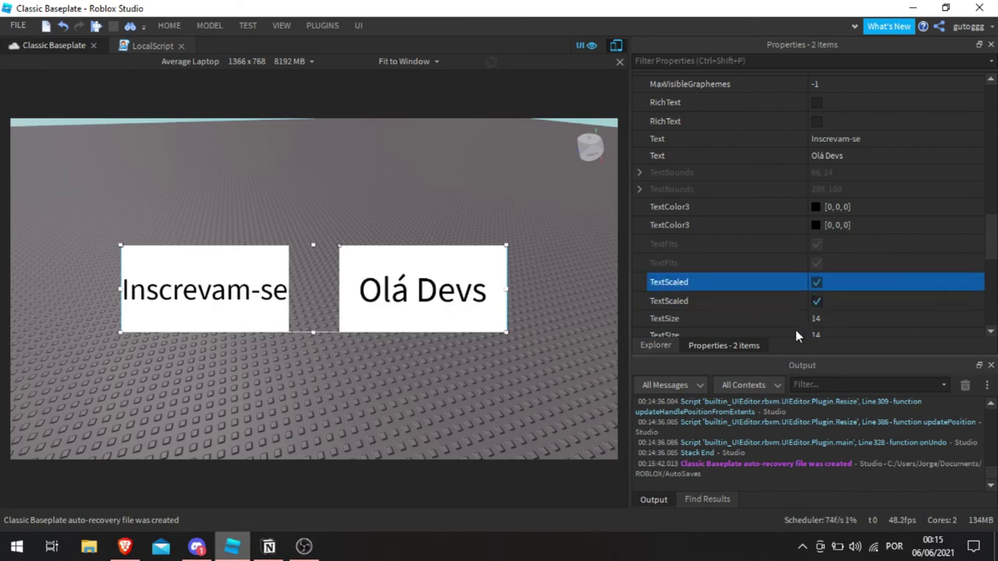
pyautogui.click(565, 365)
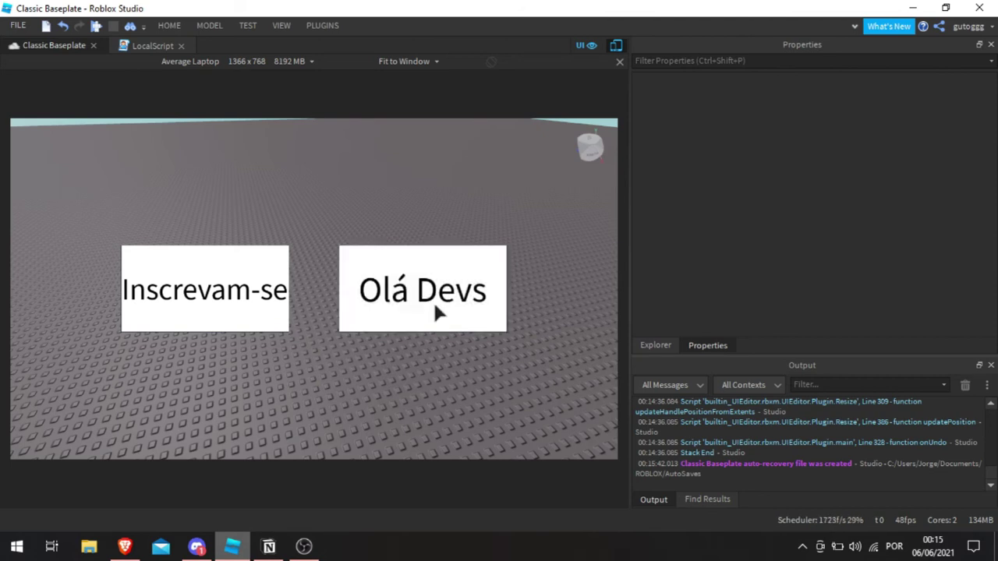
# Step: Widen the TextButton alone to about 455 x 194 pixels
pyautogui.click(653, 345)
pyautogui.click(713, 259)
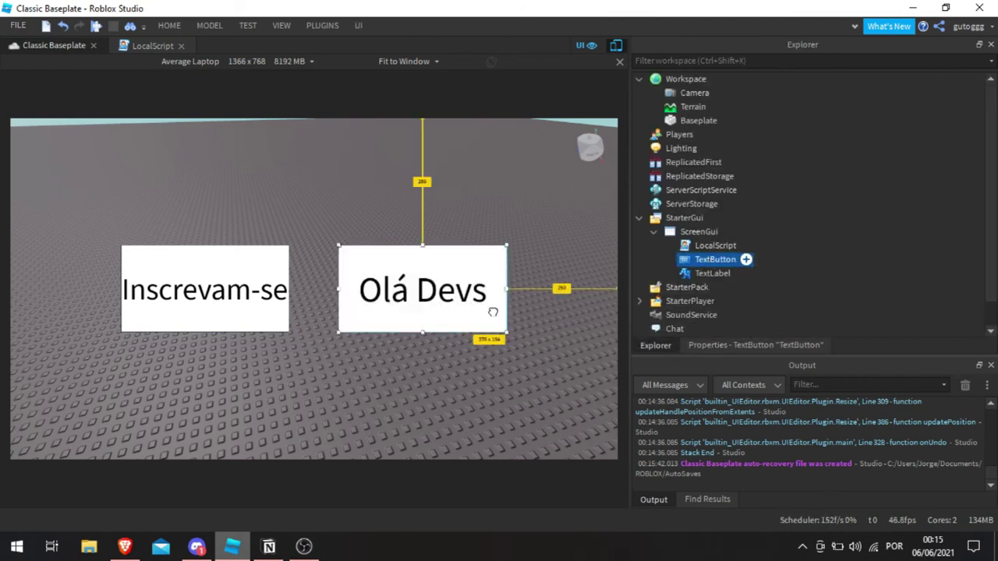
pyautogui.moveTo(507, 243); pyautogui.dragTo(541, 245)
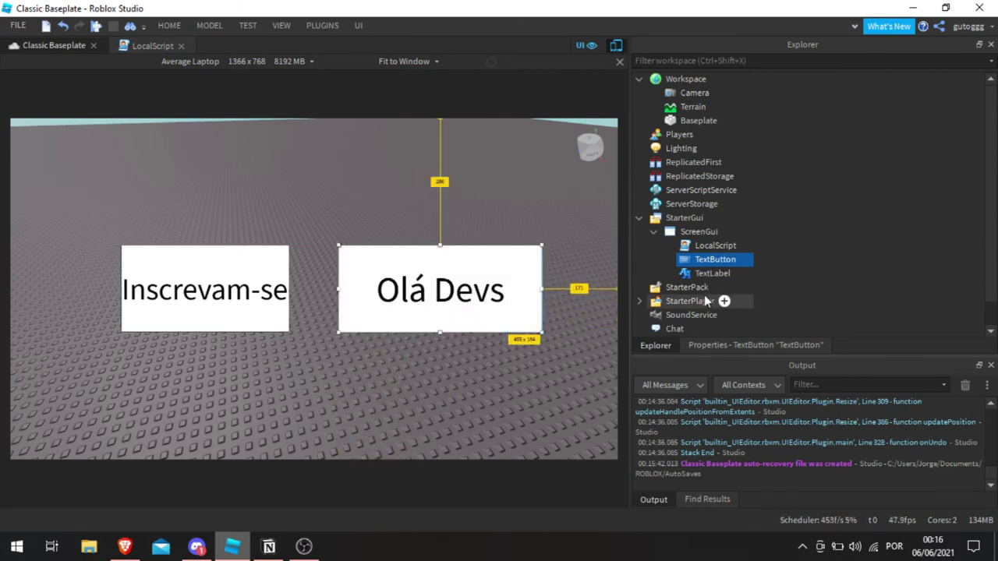
# Step: Try out the available fonts on the TextButton, starting from AmaticSC, and set its Font to Ubuntu
pyautogui.click(702, 344)
pyautogui.scroll(-4, 848, 279)
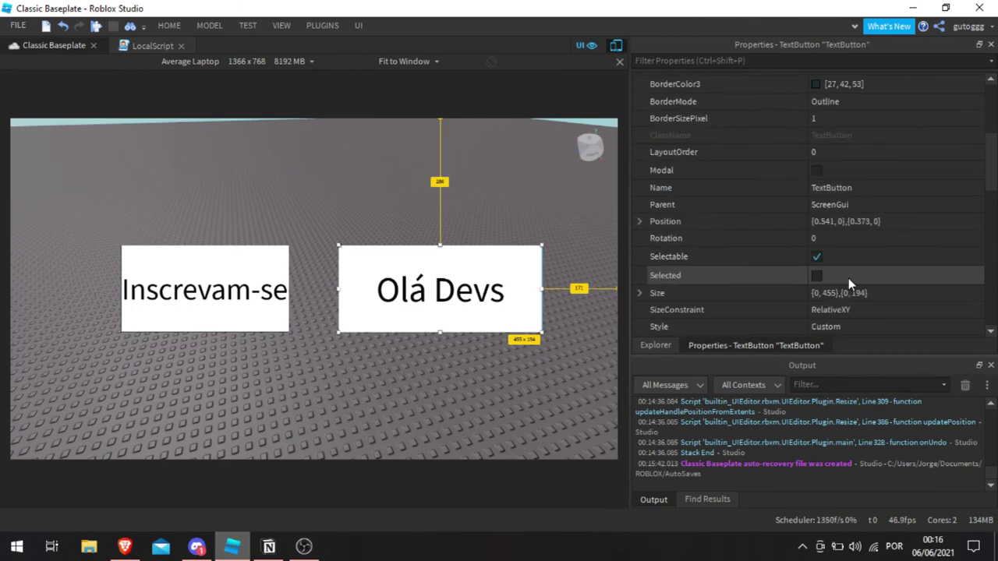
pyautogui.scroll(3, 847, 277)
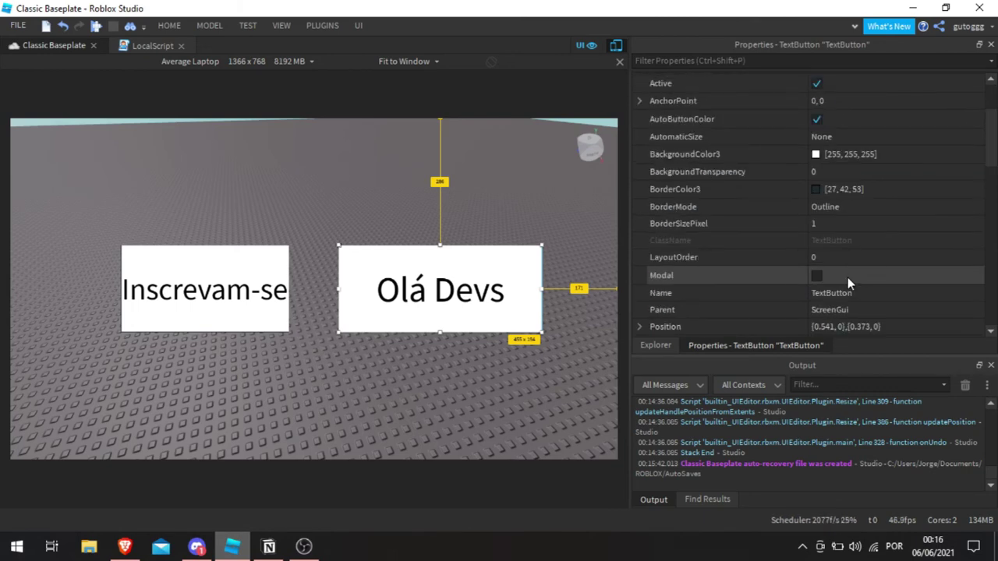
pyautogui.scroll(-8, 847, 277)
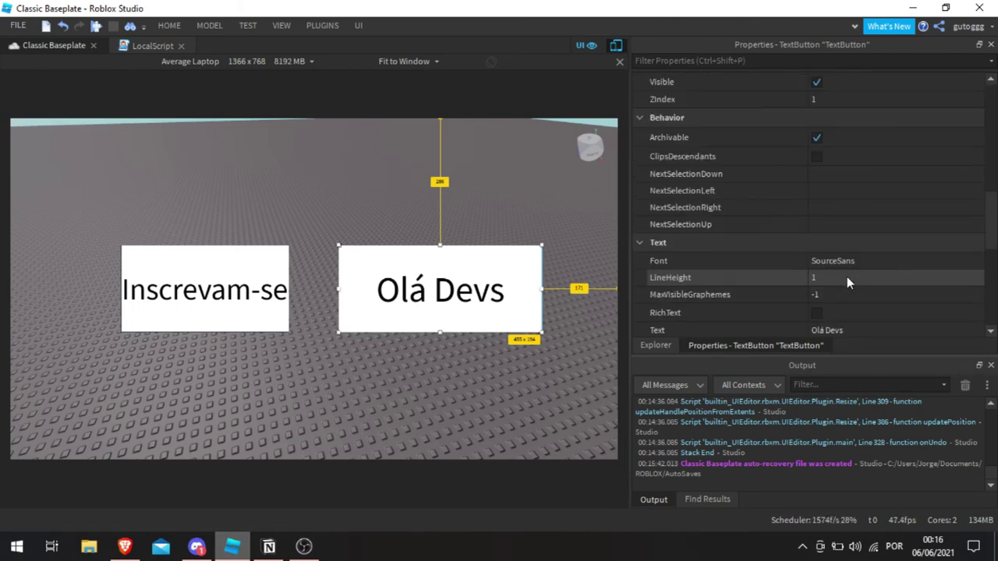
pyautogui.scroll(-8, 847, 278)
pyautogui.scroll(3, 847, 278)
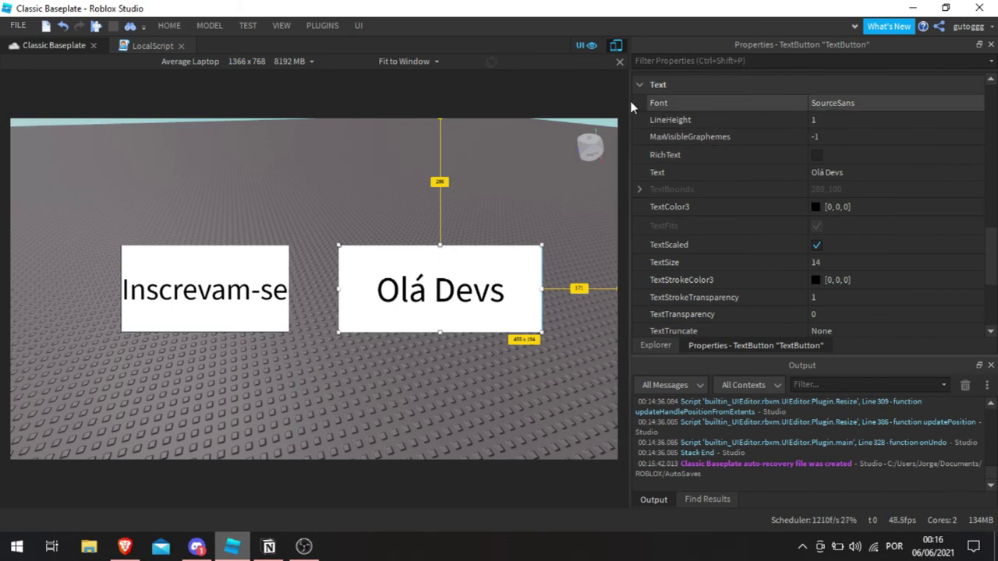
pyautogui.click(887, 104)
pyautogui.click(866, 104)
pyautogui.scroll(10, 831, 163)
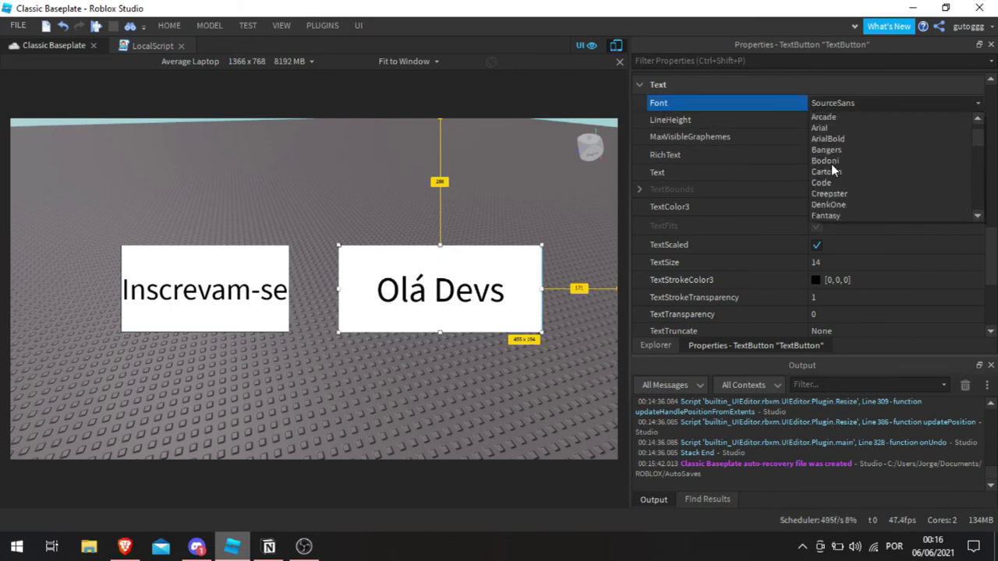
pyautogui.click(835, 117)
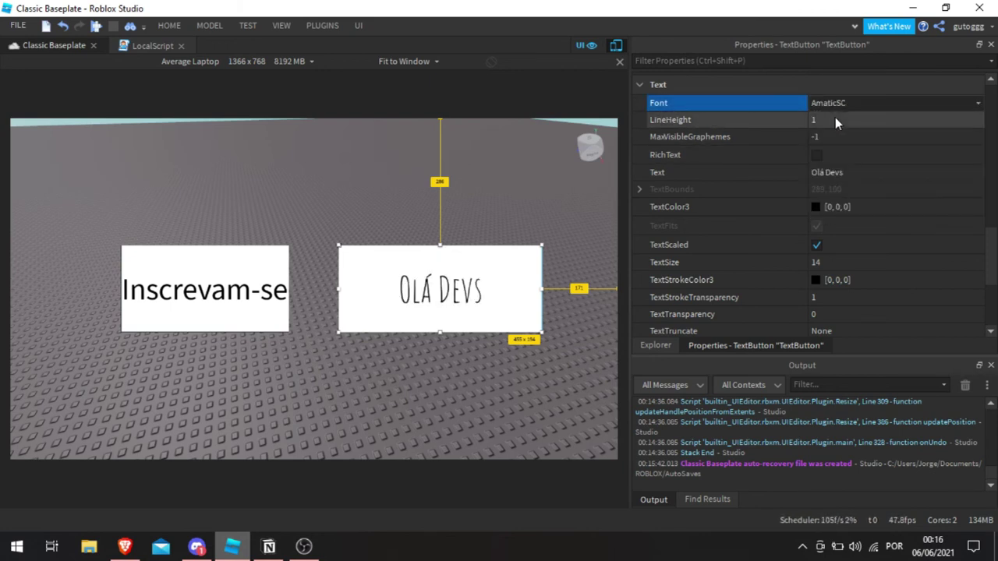
pyautogui.press('Down')
pyautogui.press('Down')
pyautogui.press('Down')
pyautogui.press('Down')
pyautogui.press('Down')
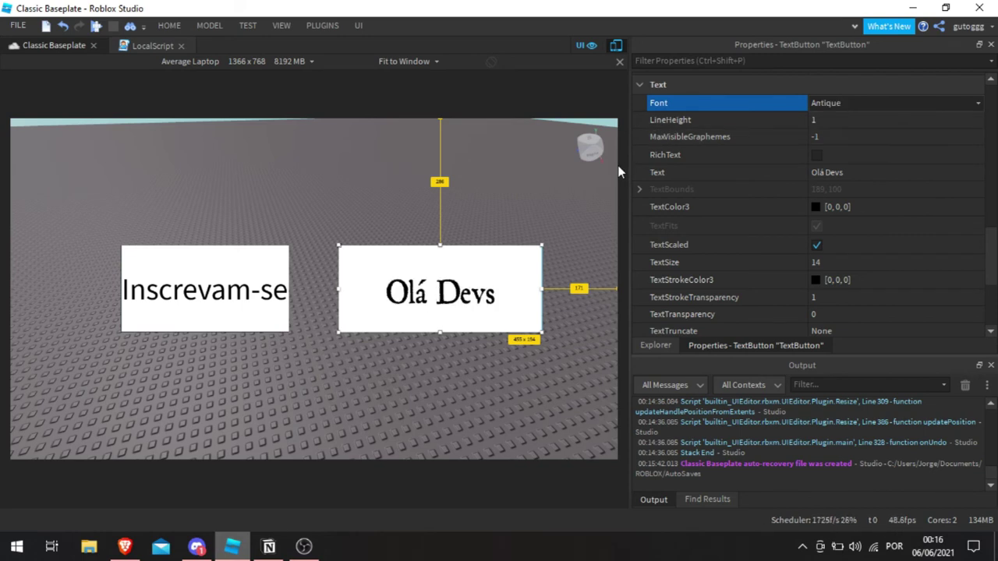
pyautogui.press('Down')
pyautogui.press('Down')
pyautogui.press('Down')
pyautogui.press('Down')
pyautogui.press('Down')
pyautogui.press('Down')
pyautogui.press('Down')
pyautogui.press('Down')
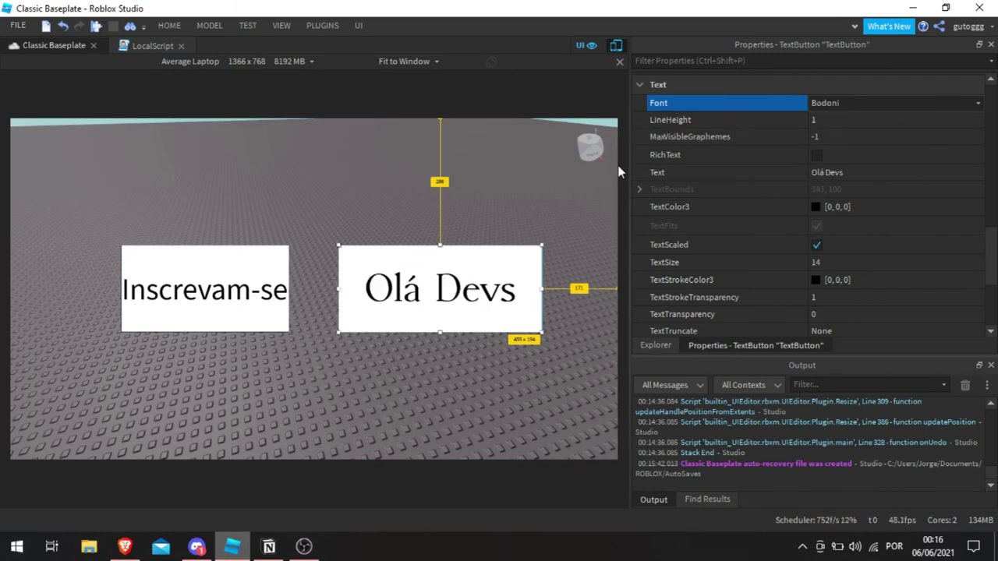
pyautogui.press('Down')
pyautogui.press('Down')
pyautogui.press('Down')
pyautogui.press('Down')
pyautogui.press('Down')
pyautogui.press('Down')
pyautogui.press('Down')
pyautogui.press('Down')
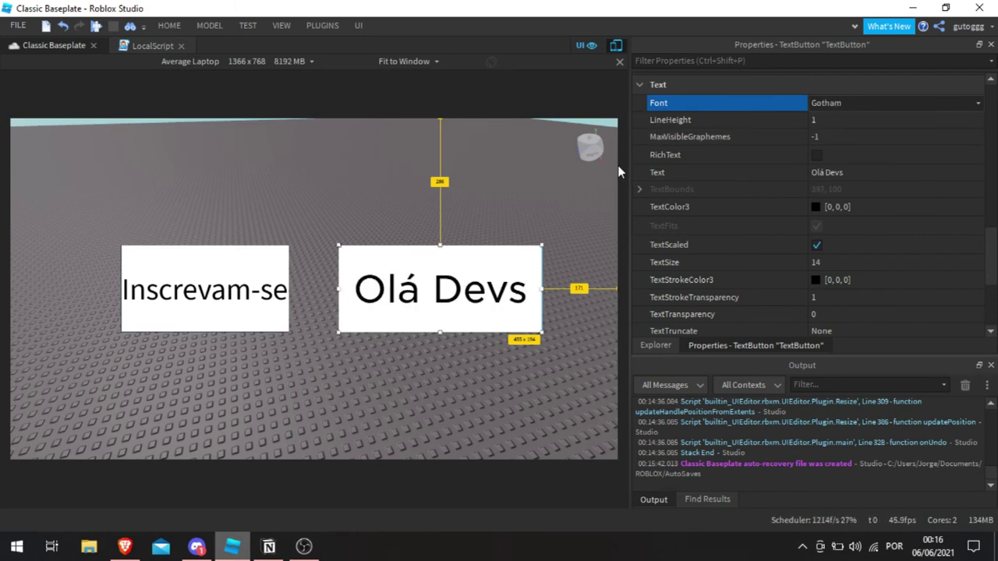
pyautogui.press('Down')
pyautogui.press('Down')
pyautogui.press('Down')
pyautogui.press('Down')
pyautogui.press('Down')
pyautogui.press('Down')
pyautogui.press('Down')
pyautogui.press('Down')
pyautogui.press('Down')
pyautogui.press('Down')
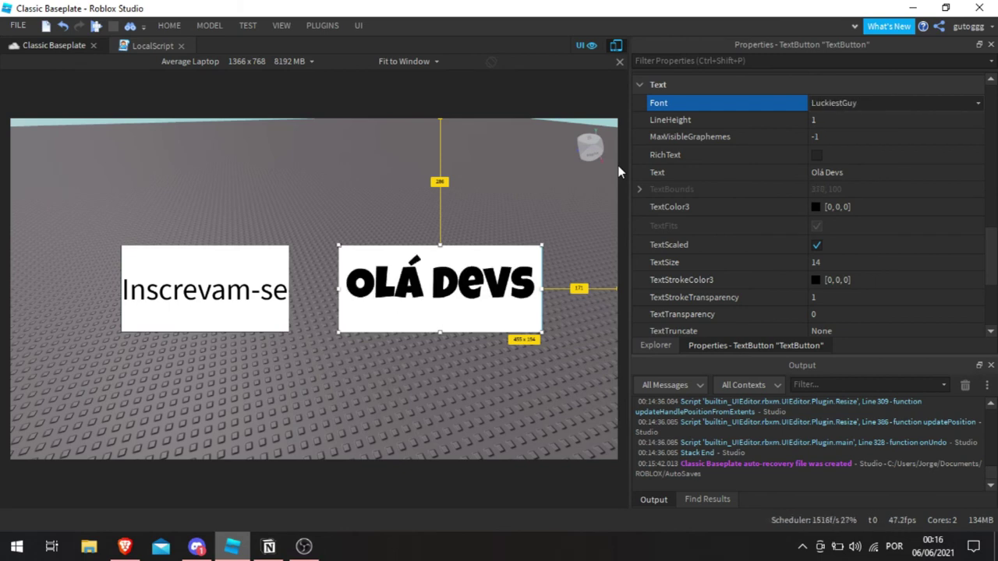
pyautogui.press('Down')
pyautogui.press('Down')
pyautogui.press('Down')
pyautogui.press('Down')
pyautogui.press('Down')
pyautogui.press('Down')
pyautogui.press('Down')
pyautogui.press('Down')
pyautogui.press('Down')
pyautogui.press('Down')
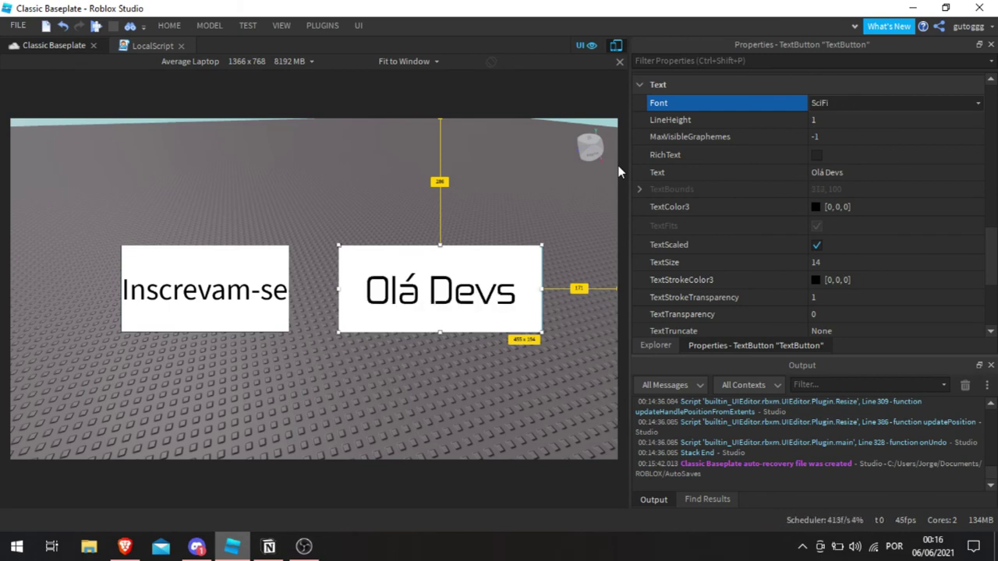
pyautogui.press('Down')
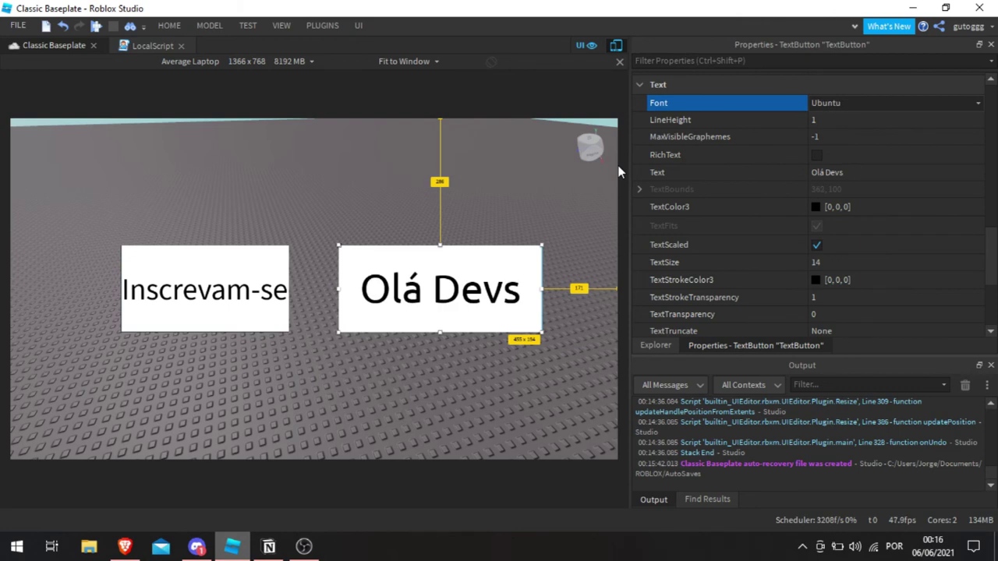
pyautogui.press('Return')
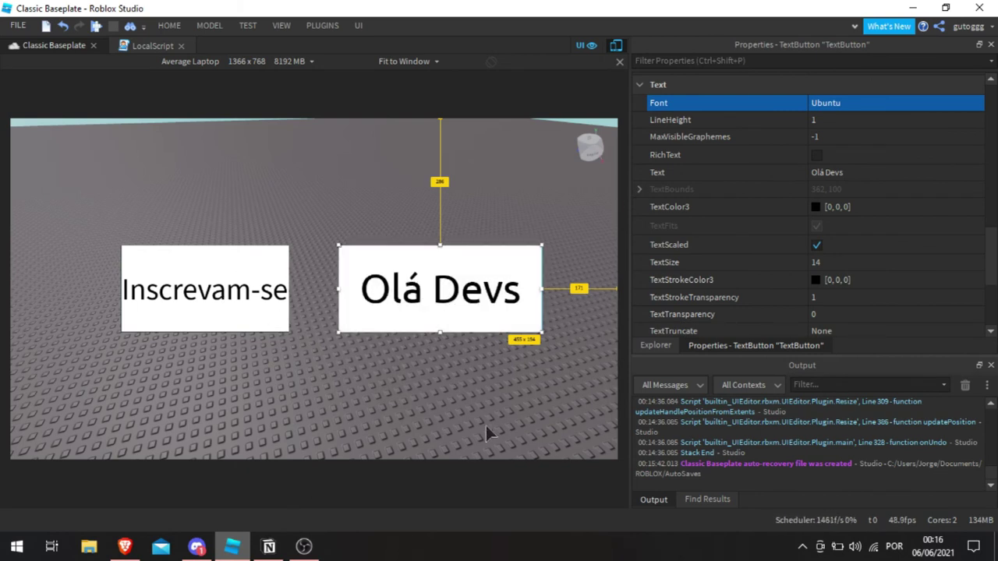
# Step: Disable TextScaled on the TextButton and set its TextSize to 50
pyautogui.scroll(-1, 754, 261)
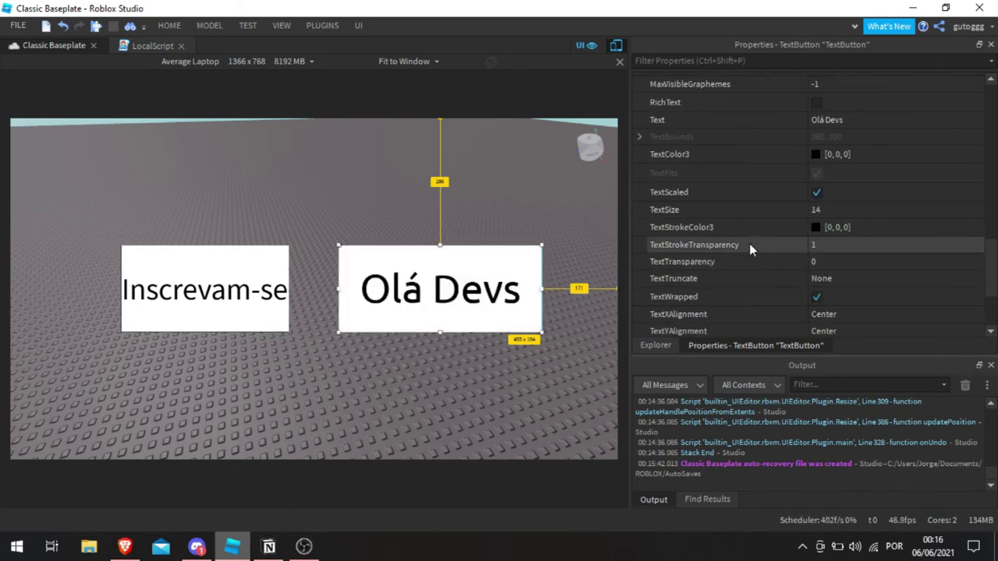
pyautogui.click(816, 192)
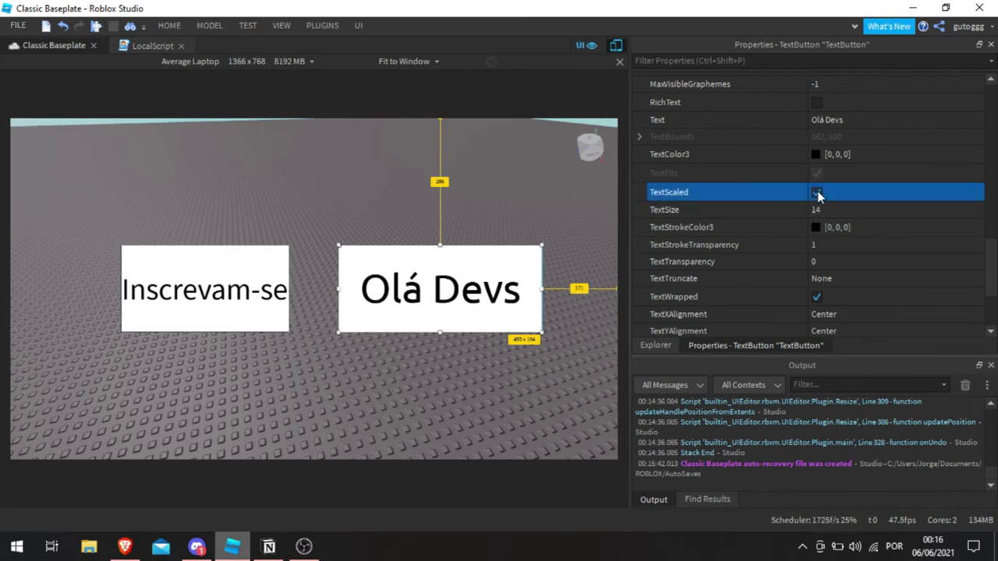
pyautogui.click(828, 209)
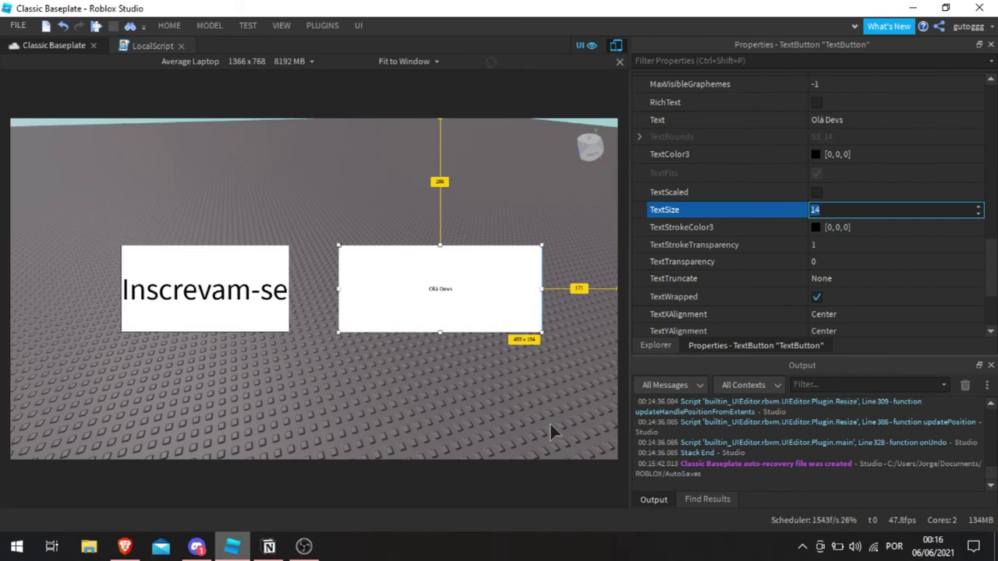
pyautogui.press('Return')
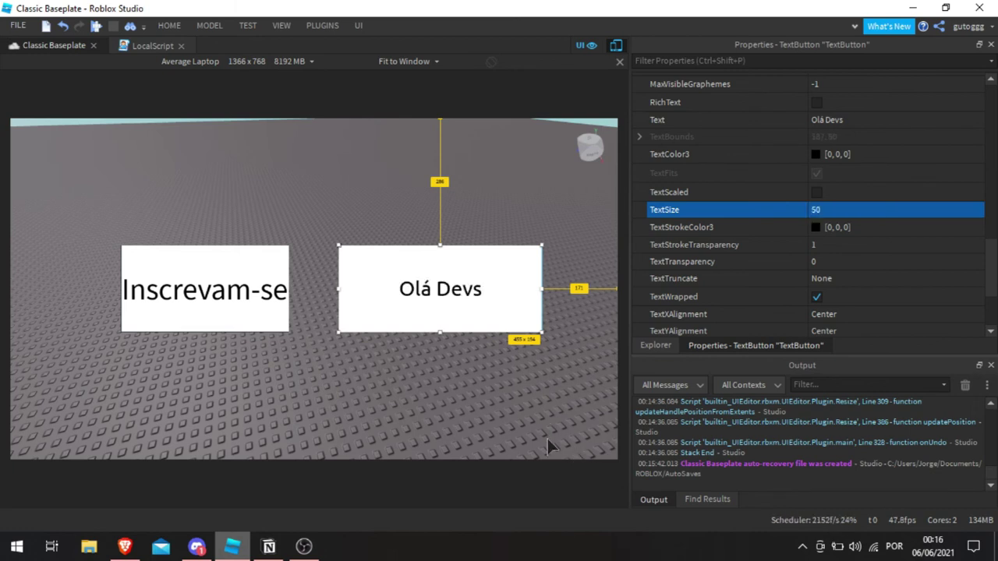
# Step: Narrow the TextButton slightly to about 443 x 194 pixels
pyautogui.click(848, 211)
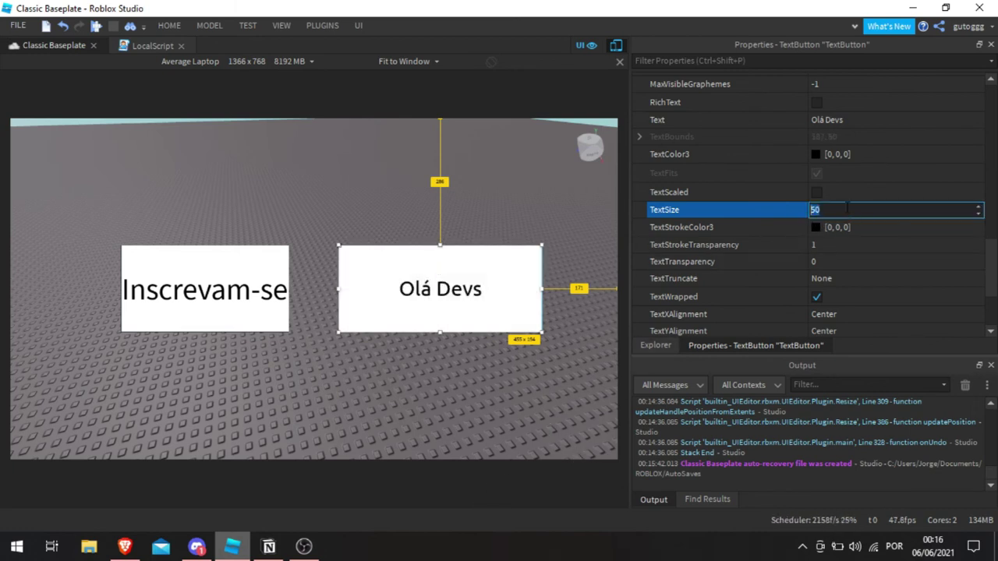
pyautogui.moveTo(541, 247)
pyautogui.mouseDown()
pyautogui.moveTo(423, 311)
pyautogui.moveTo(348, 295)
pyautogui.moveTo(466, 282)
pyautogui.moveTo(512, 260)
pyautogui.moveTo(383, 286)
pyautogui.moveTo(554, 226)
pyautogui.moveTo(396, 296)
pyautogui.moveTo(572, 169)
pyautogui.moveTo(431, 300)
pyautogui.moveTo(530, 238)
pyautogui.moveTo(537, 244)
pyautogui.mouseUp()
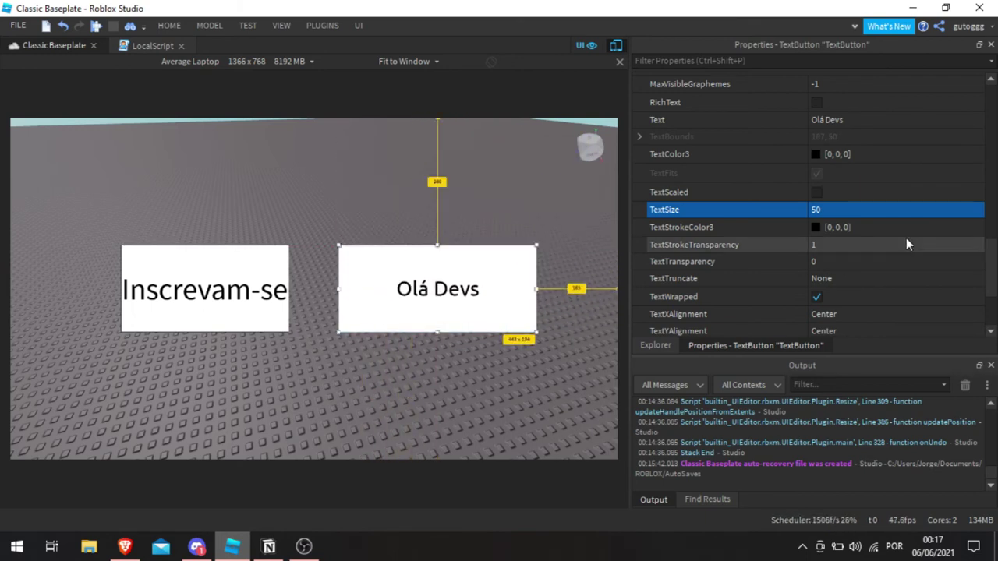
# Step: Set the TextButton's TextSize to 1 and enable TextScaled on it again
pyautogui.click(827, 212)
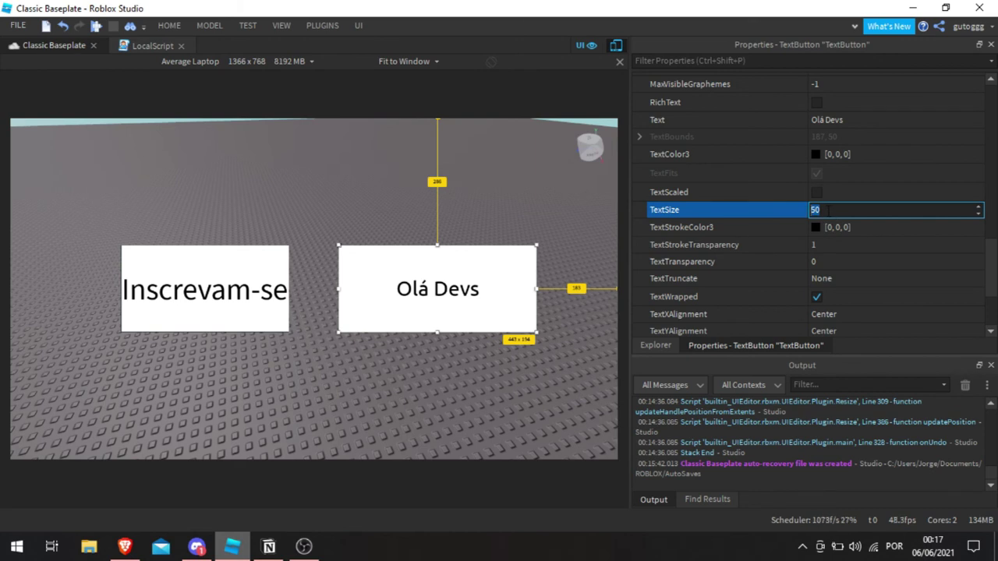
pyautogui.write('1')
pyautogui.click(816, 192)
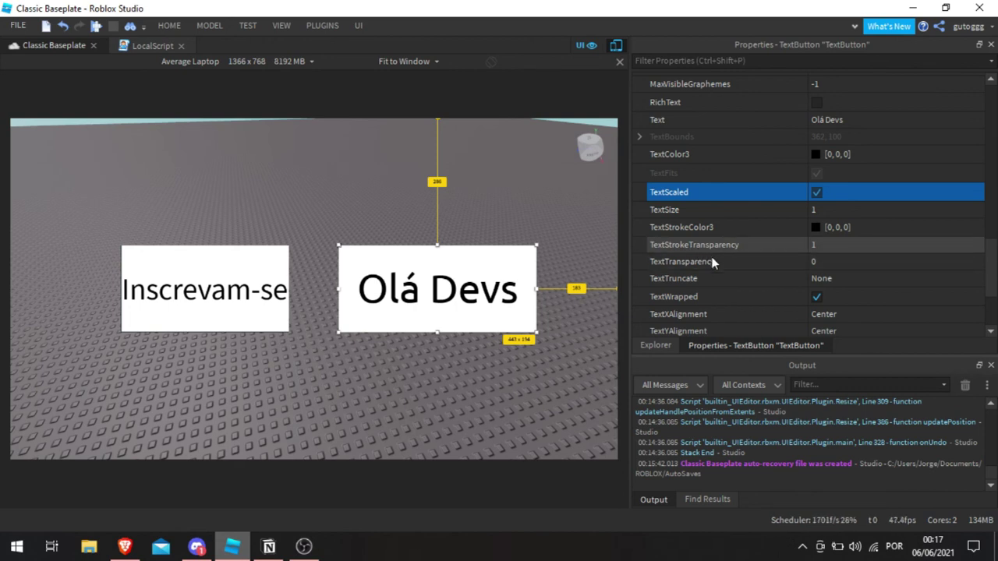
# Step: Set the TextButton's TextColor3 to the blue #0e26ff (14, 38, 255)
pyautogui.scroll(1, 785, 288)
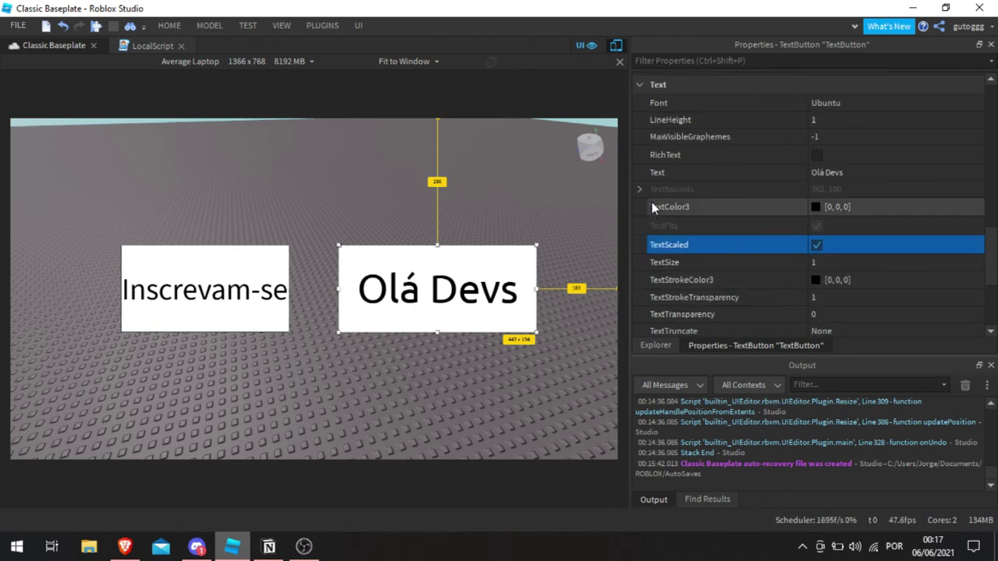
pyautogui.click(819, 206)
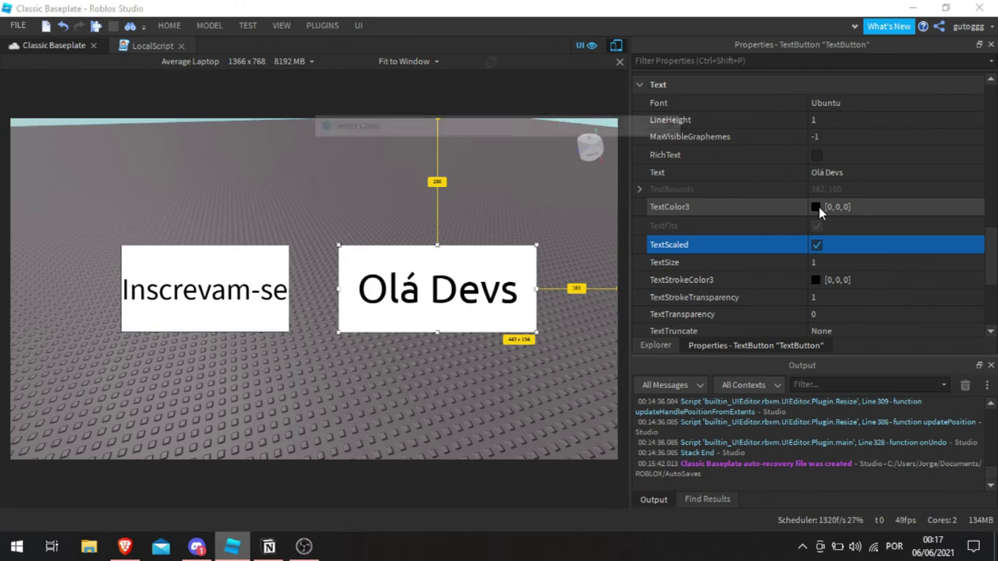
pyautogui.moveTo(499, 119); pyautogui.dragTo(760, 132)
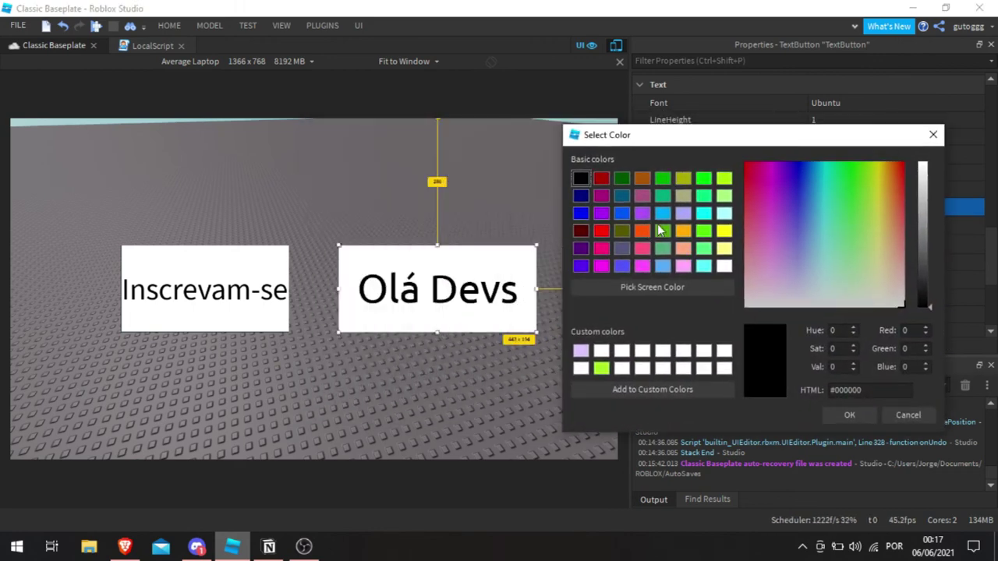
pyautogui.moveTo(787, 203); pyautogui.dragTo(783, 180)
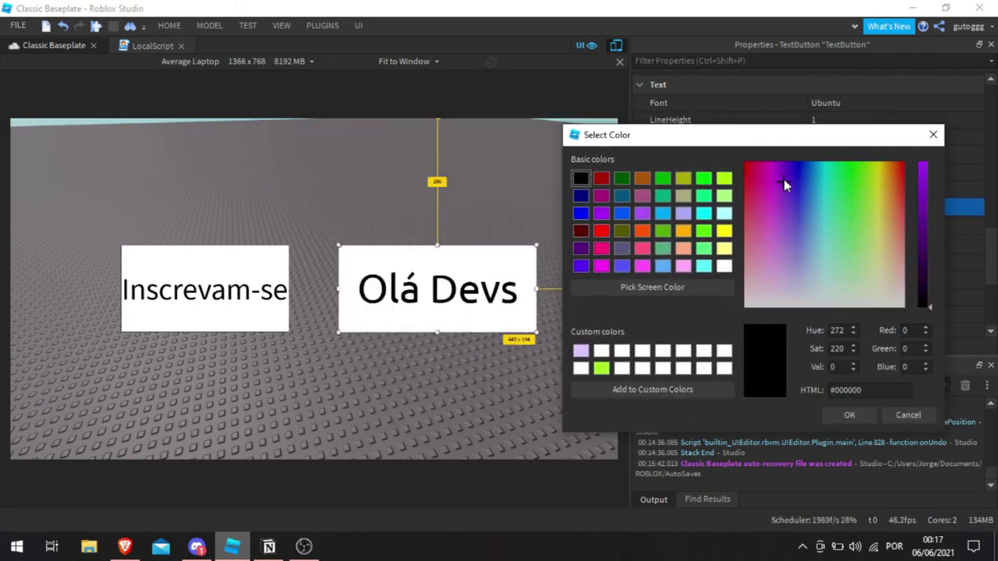
pyautogui.moveTo(924, 269); pyautogui.dragTo(924, 163)
pyautogui.click(800, 170)
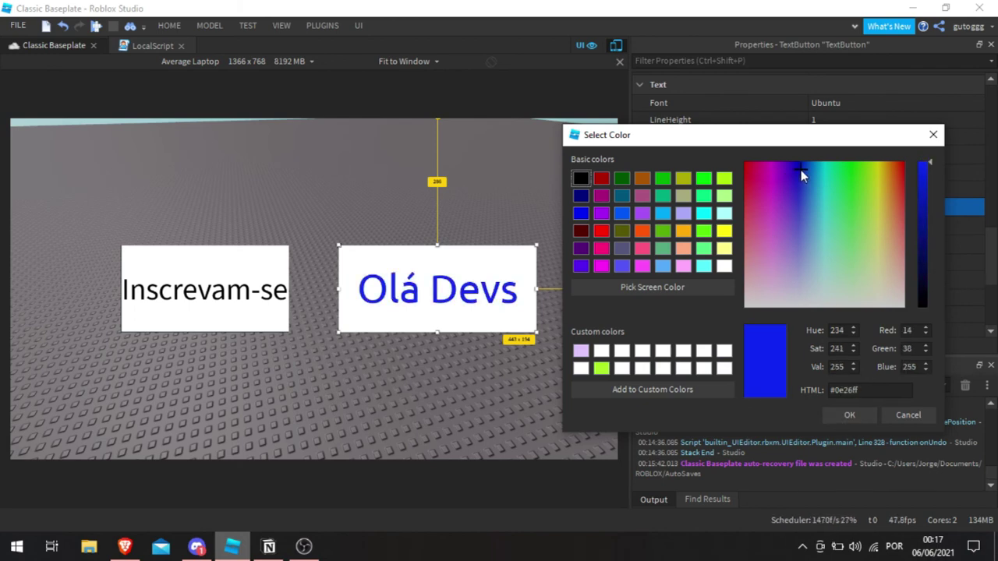
pyautogui.click(839, 414)
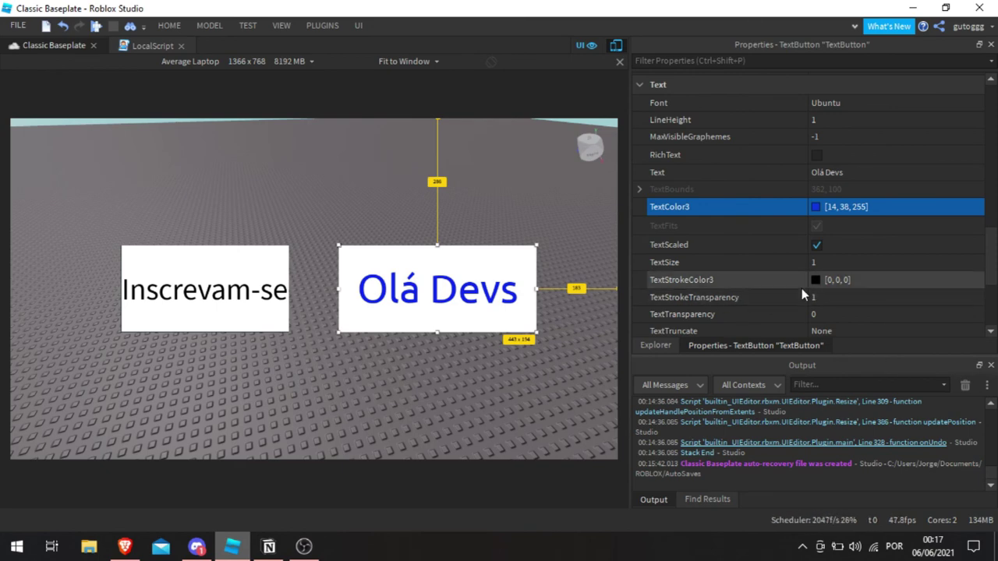
pyautogui.scroll(-1, 799, 282)
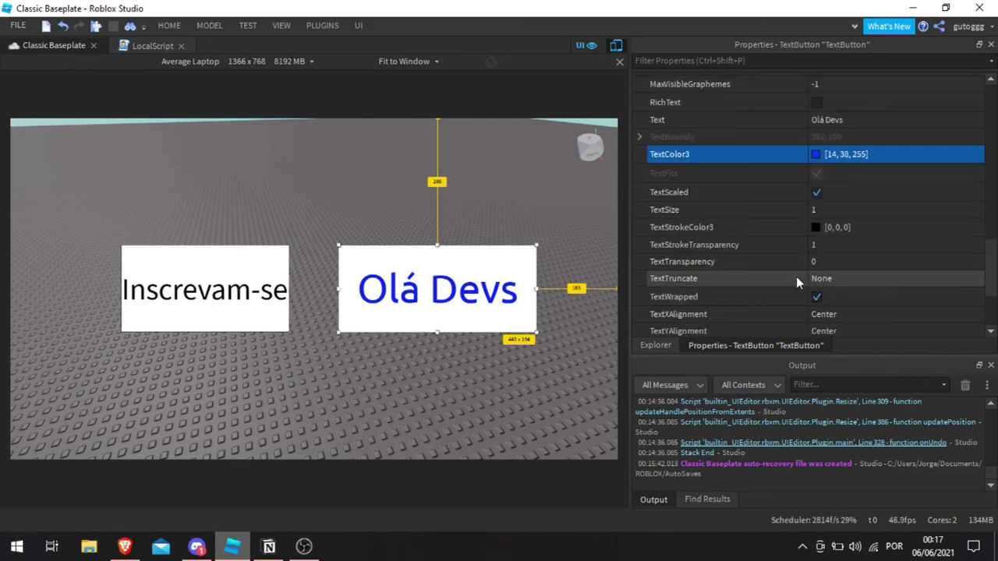
pyautogui.click(815, 226)
pyautogui.moveTo(491, 129); pyautogui.dragTo(737, 189)
pyautogui.click(928, 182)
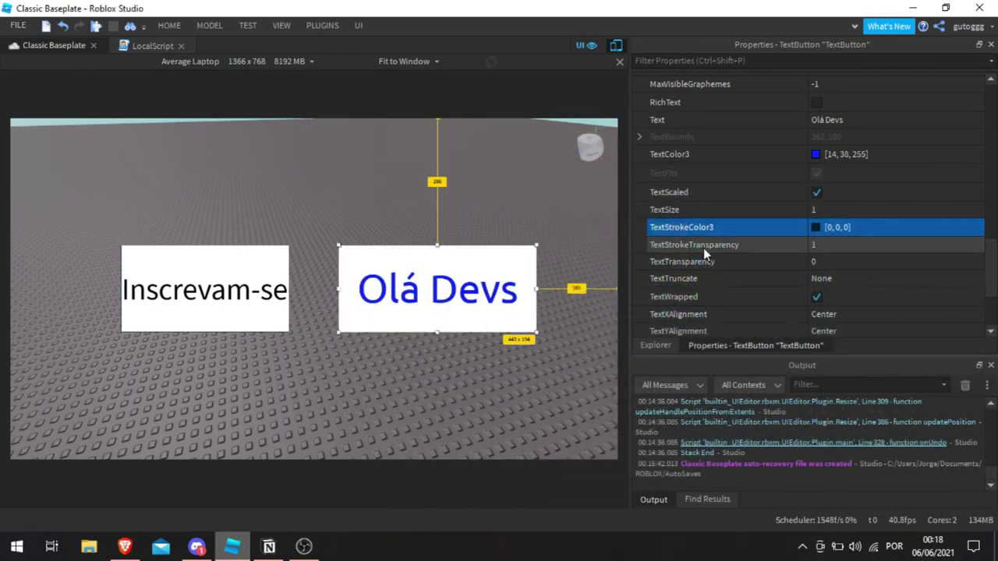
# Step: Set the TextButton's TextStrokeTransparency to 0
pyautogui.click(828, 246)
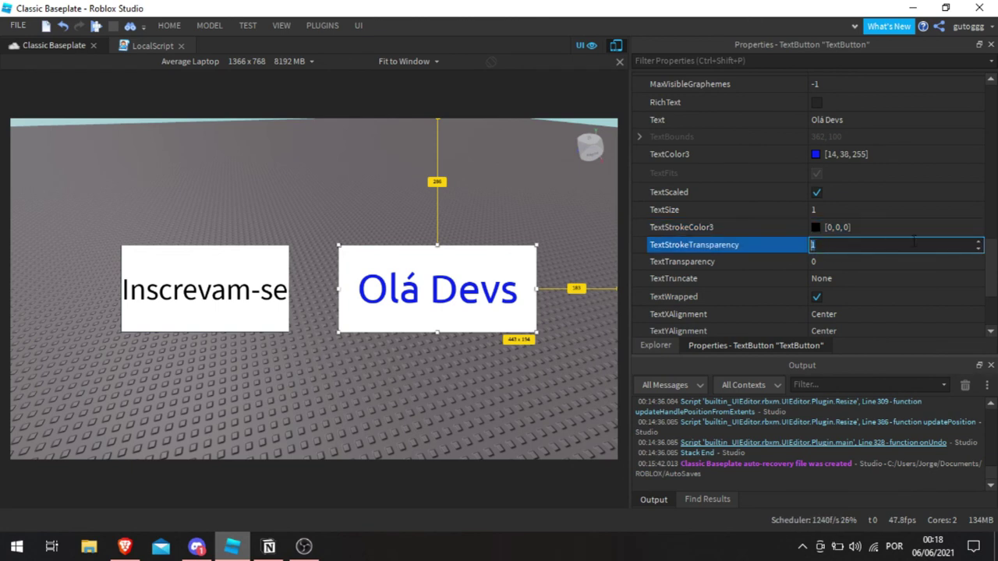
pyautogui.write('0')
pyautogui.press('Return')
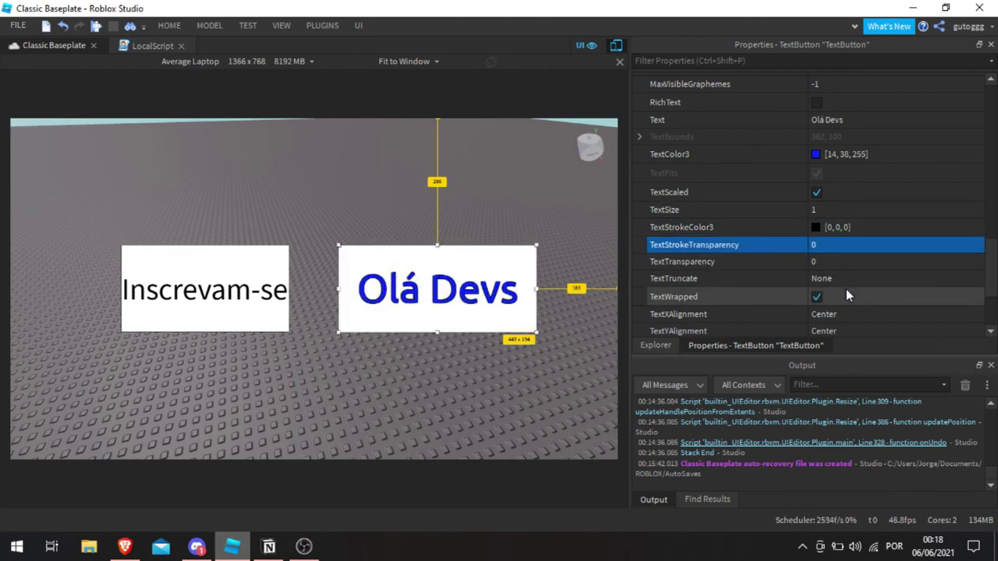
# Step: Set the TextButton's TextStrokeColor3 to the yellow-green (201, 255, 5)
pyautogui.click(812, 226)
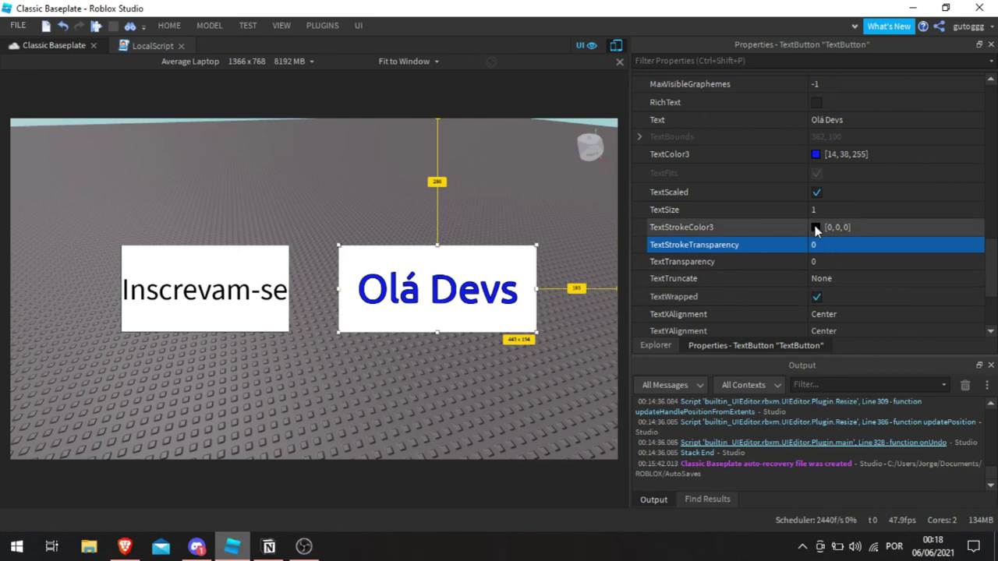
pyautogui.click(815, 228)
pyautogui.click(617, 152)
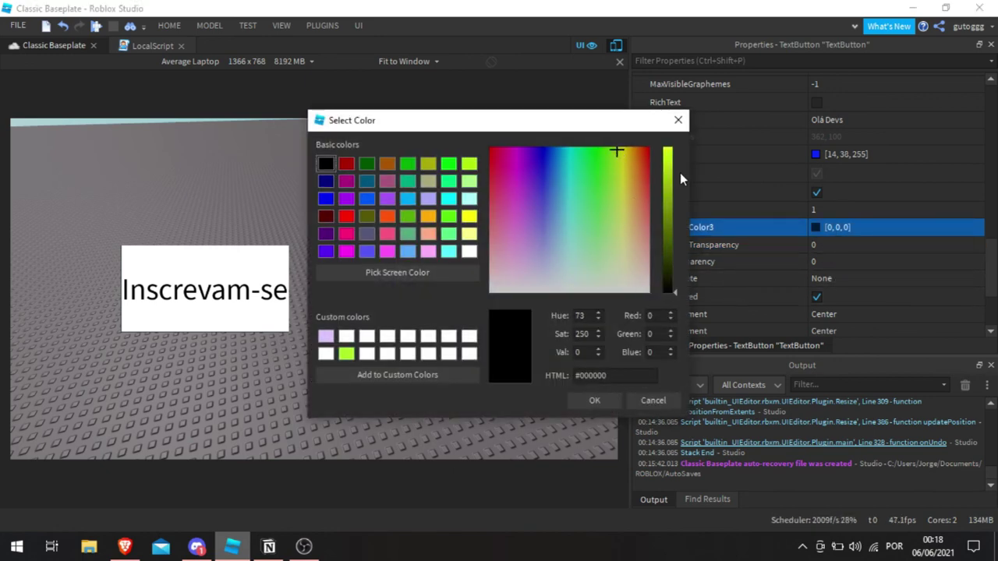
pyautogui.moveTo(680, 174); pyautogui.dragTo(673, 124)
pyautogui.click(595, 400)
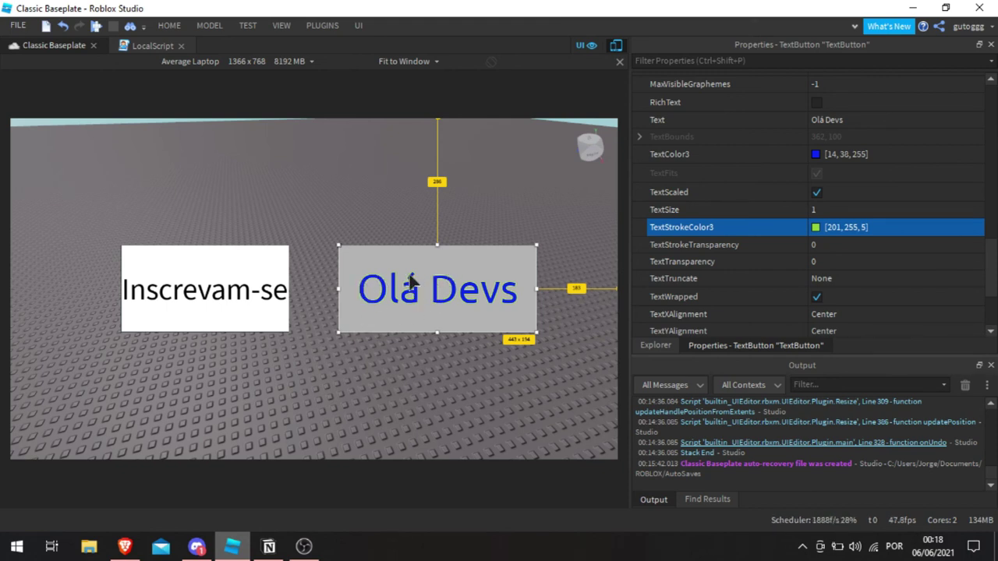
# Step: Try Left as the TextButton's TextXAlignment and set it to Right
pyautogui.scroll(-3, 911, 261)
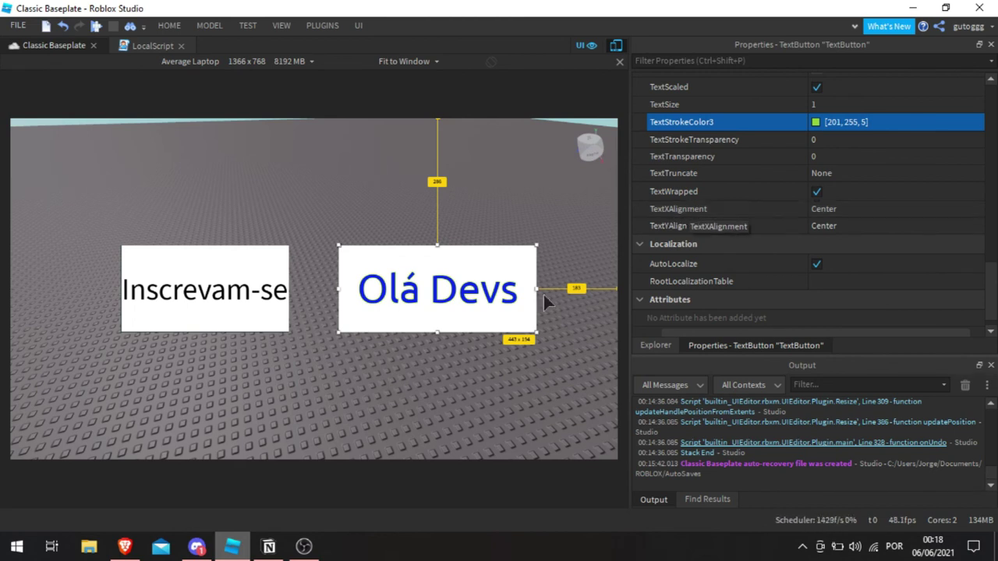
pyautogui.click(836, 208)
pyautogui.click(835, 208)
pyautogui.click(831, 233)
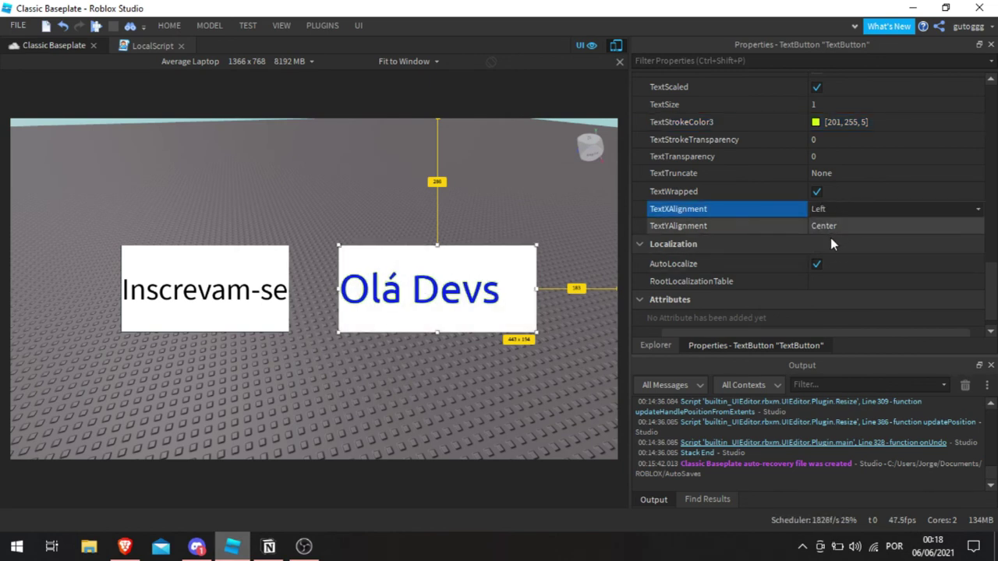
pyautogui.click(849, 208)
pyautogui.click(840, 242)
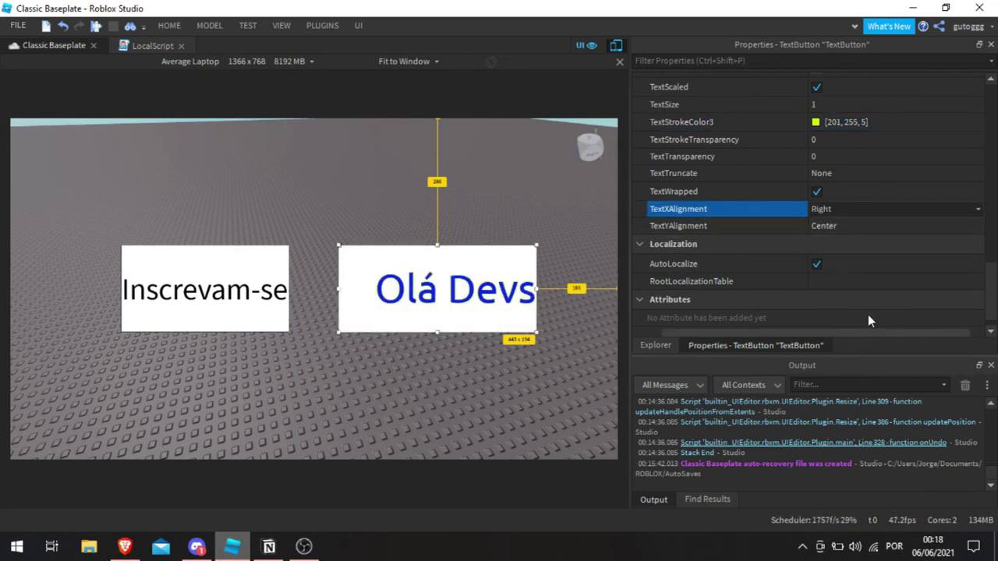
# Step: Try Bottom as the TextButton's TextYAlignment and set it to Top
pyautogui.click(845, 227)
pyautogui.click(845, 226)
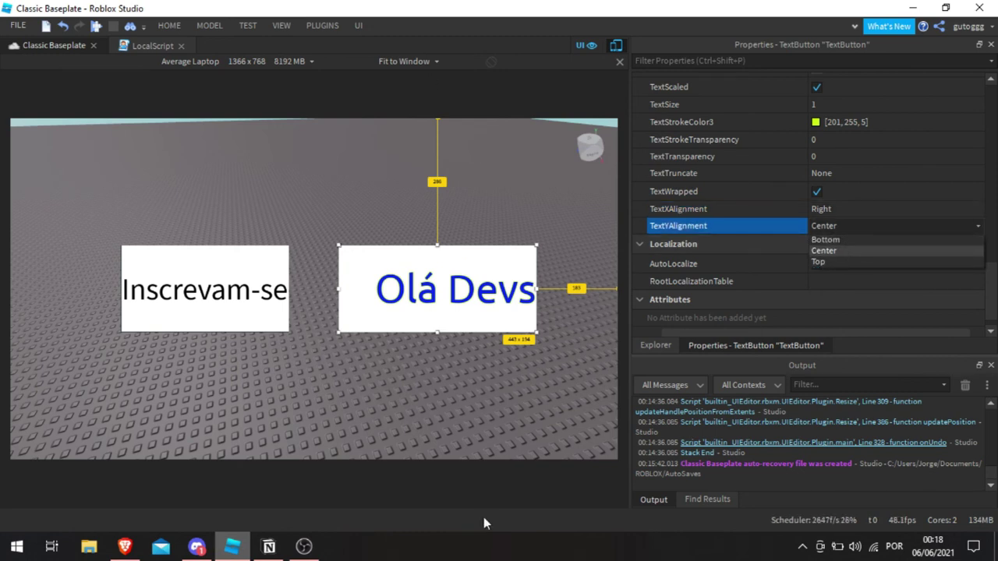
pyautogui.click(826, 241)
pyautogui.click(830, 225)
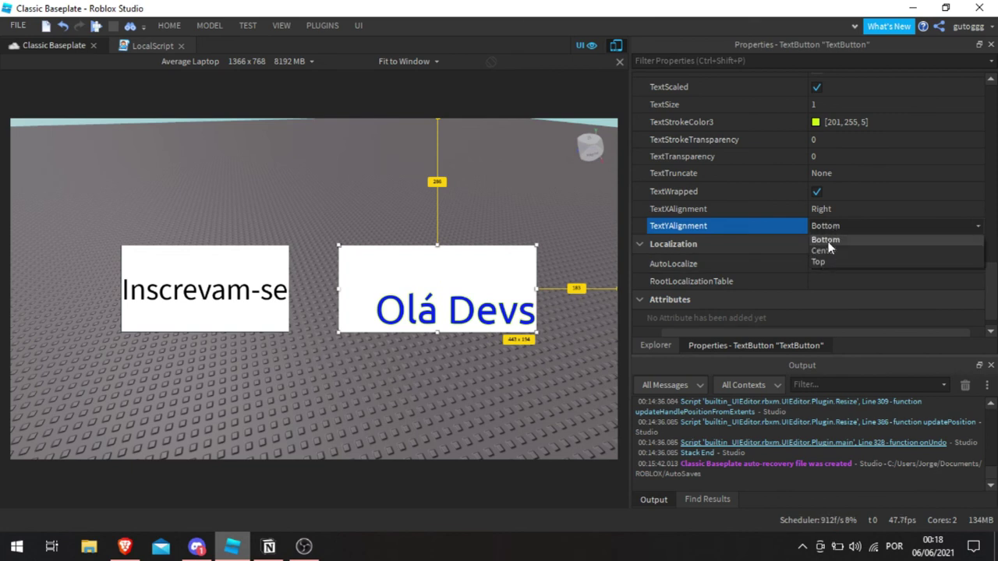
pyautogui.click(819, 262)
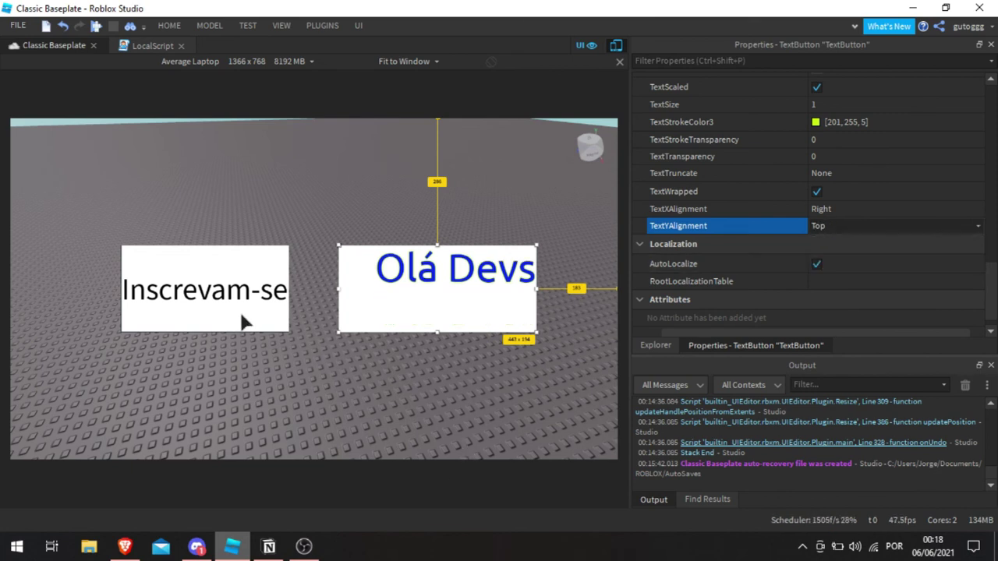
# Step: Inspect the TextLabel's properties, reselect the TextButton and show the object hierarchy in the Explorer
pyautogui.click(234, 292)
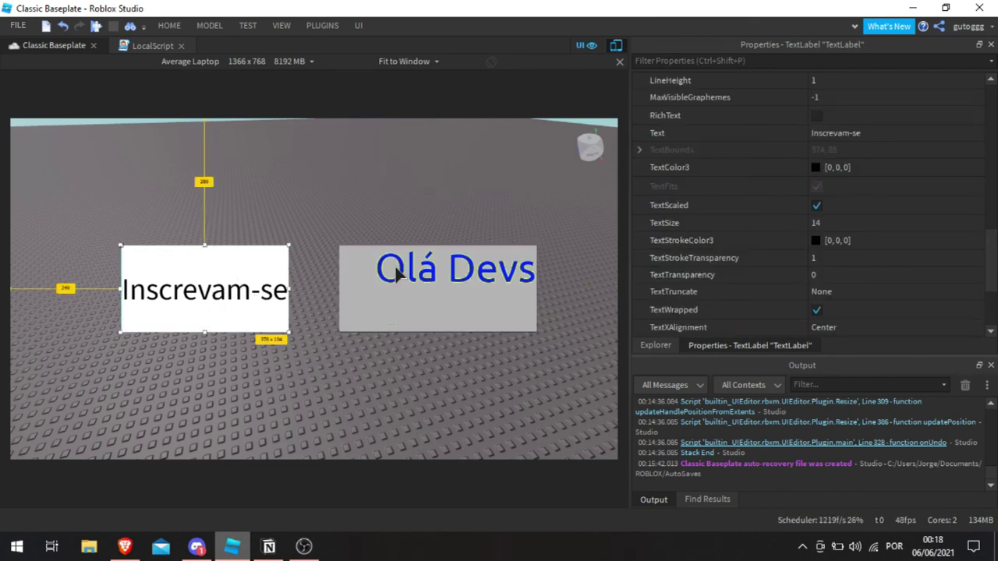
pyautogui.click(394, 304)
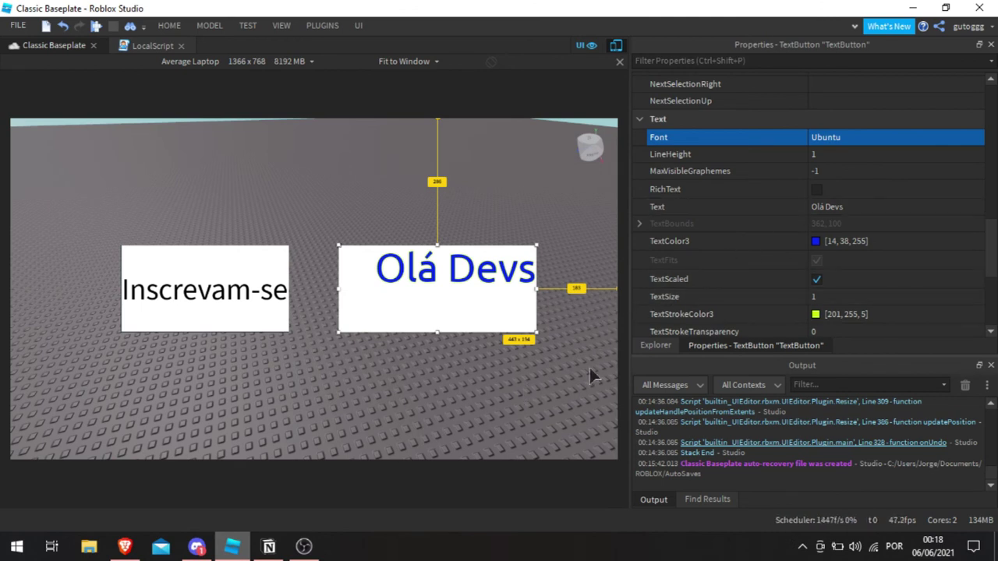
pyautogui.hotkey('alt', 'Tab')
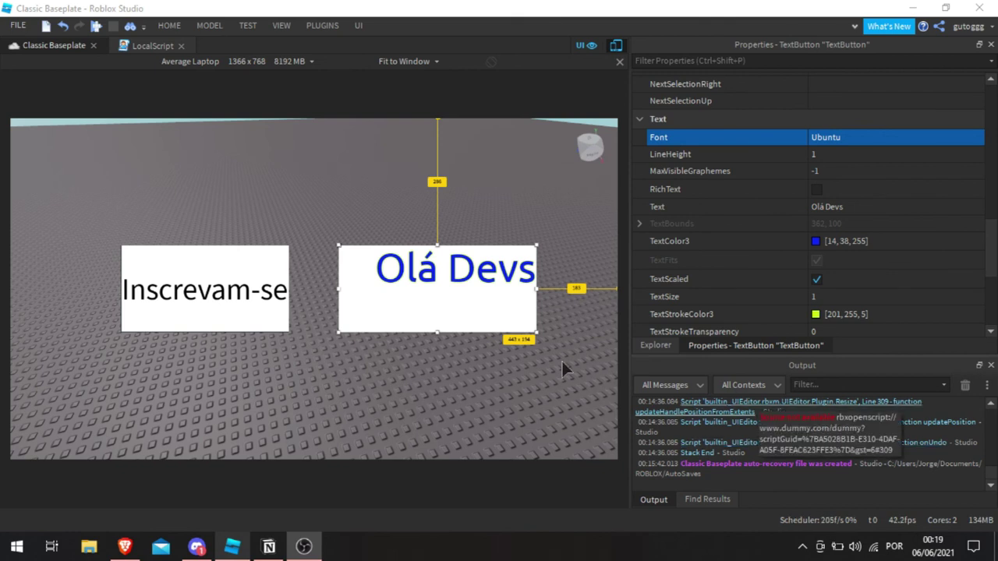
pyautogui.click(655, 345)
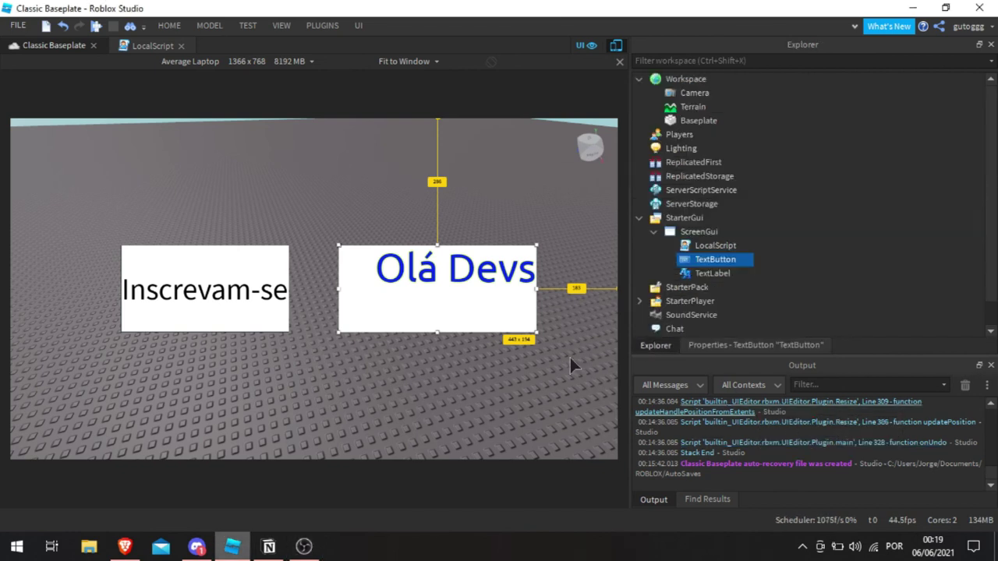